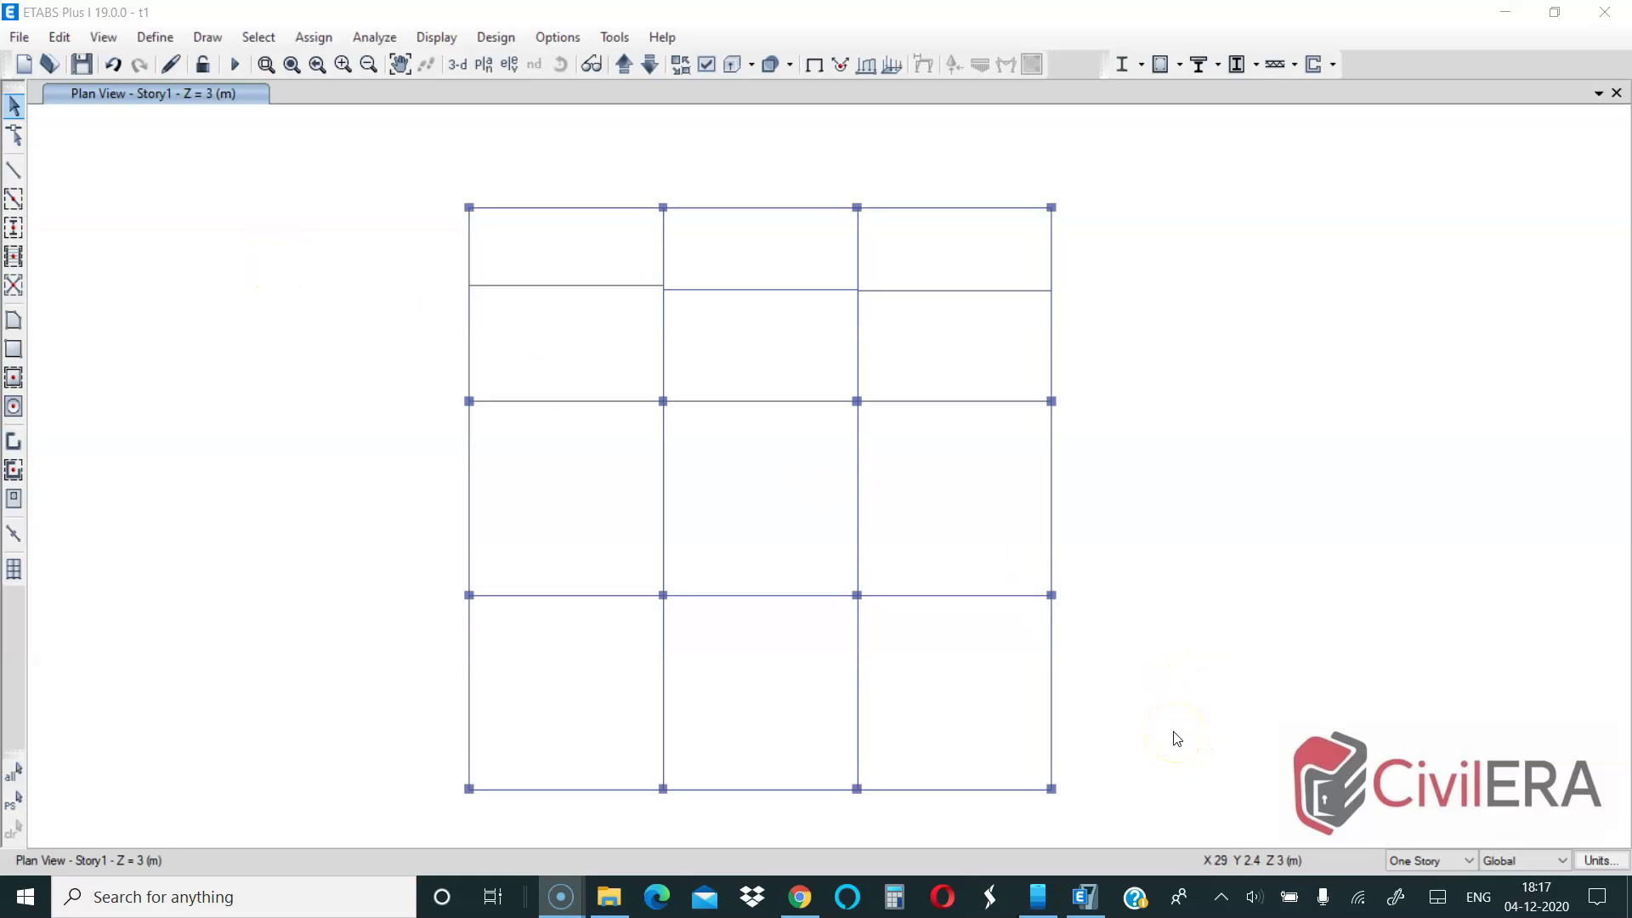
- Mute the computer speakers from the taskbar volume control
click(1254, 897)
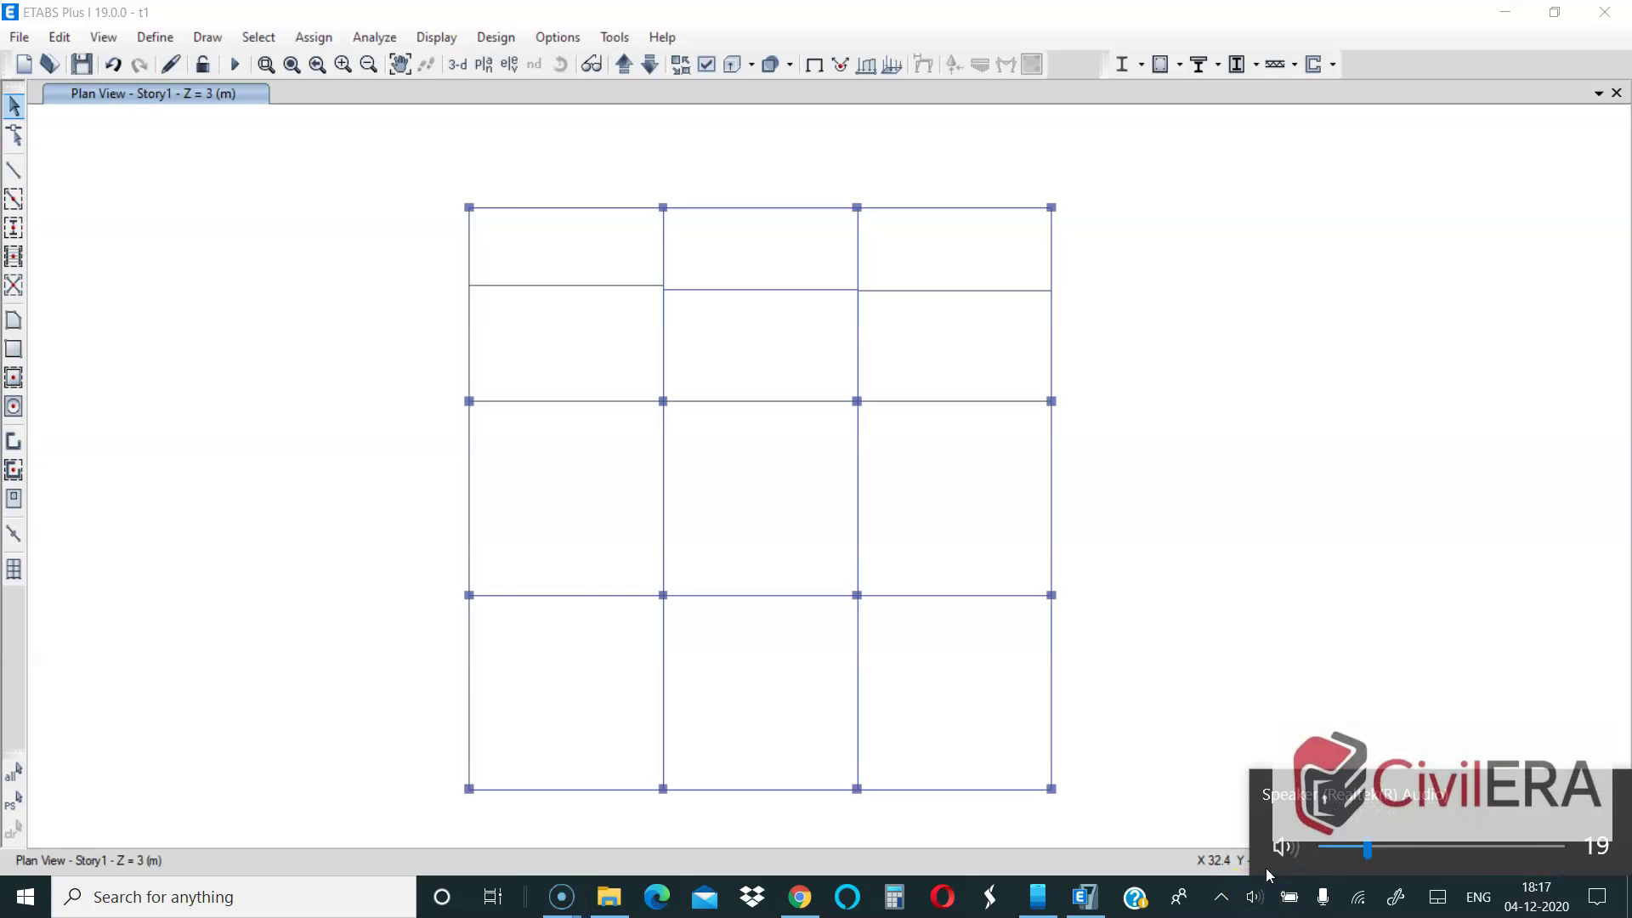
click(1282, 847)
click(1202, 617)
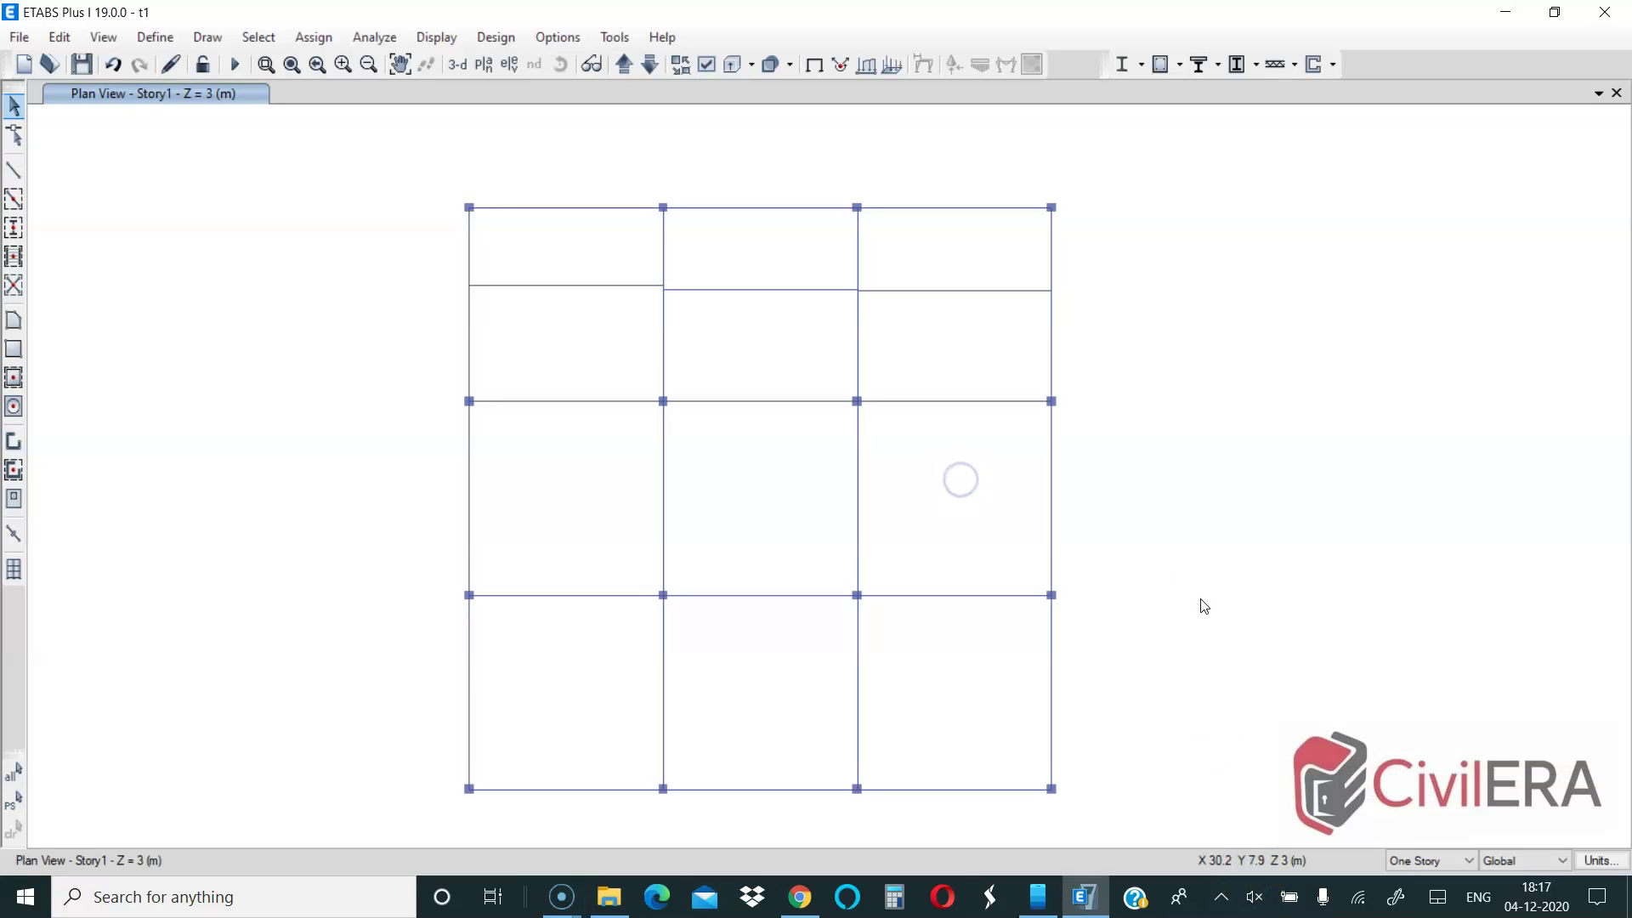
click(1187, 599)
click(1011, 469)
click(682, 207)
- Run Check Model with Length Tolerance for Checks set to 1 mm
click(372, 39)
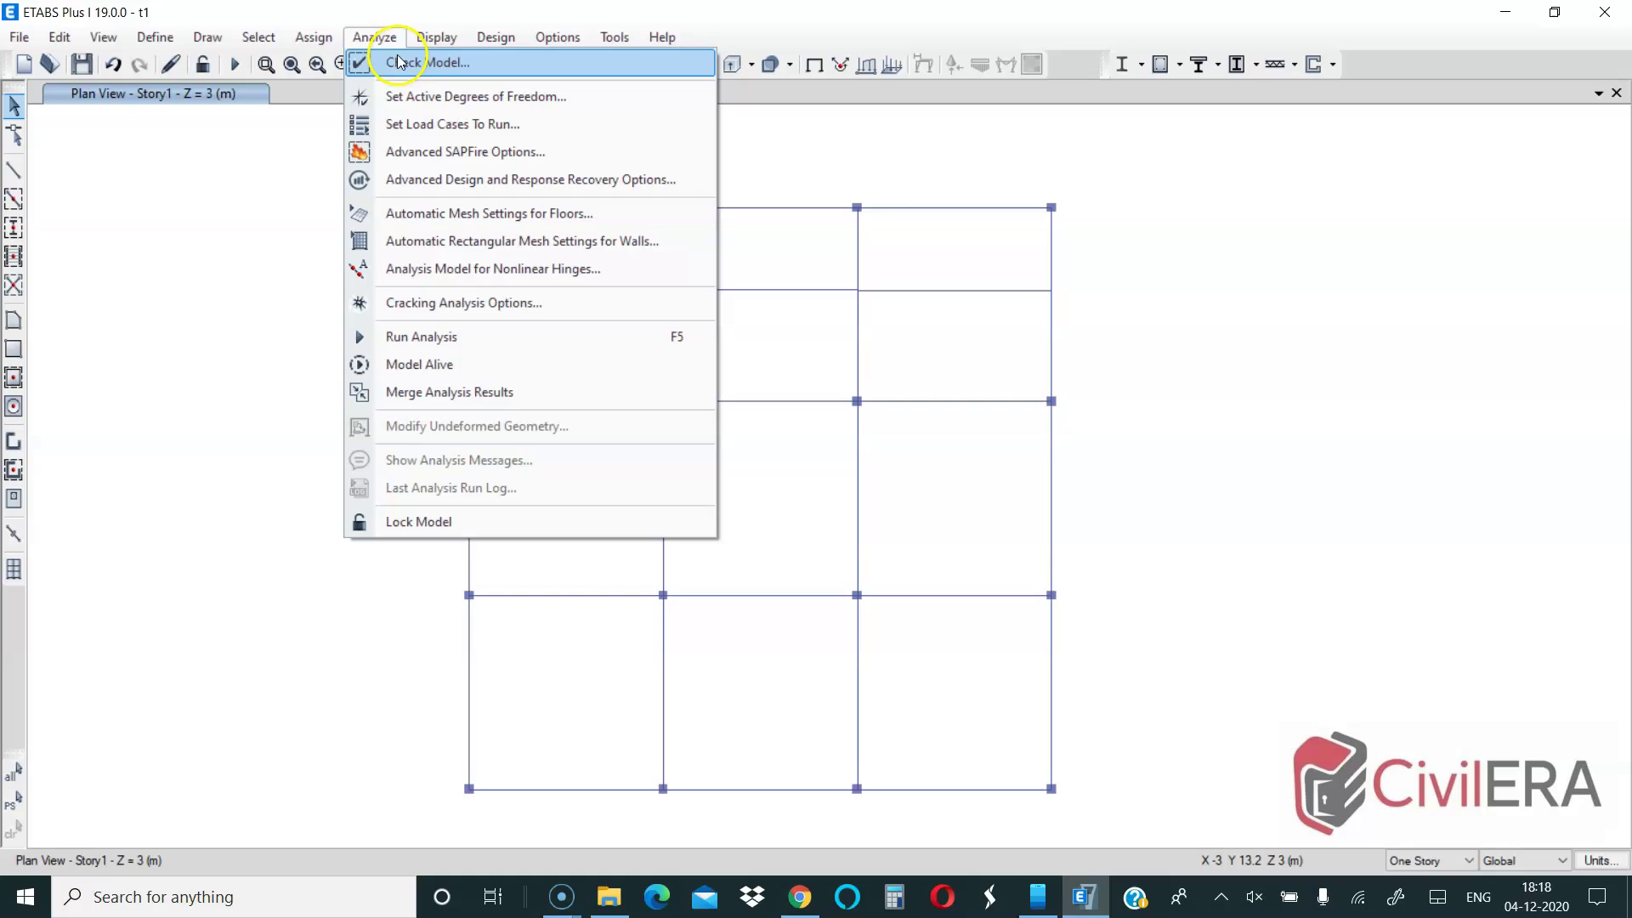
click(397, 59)
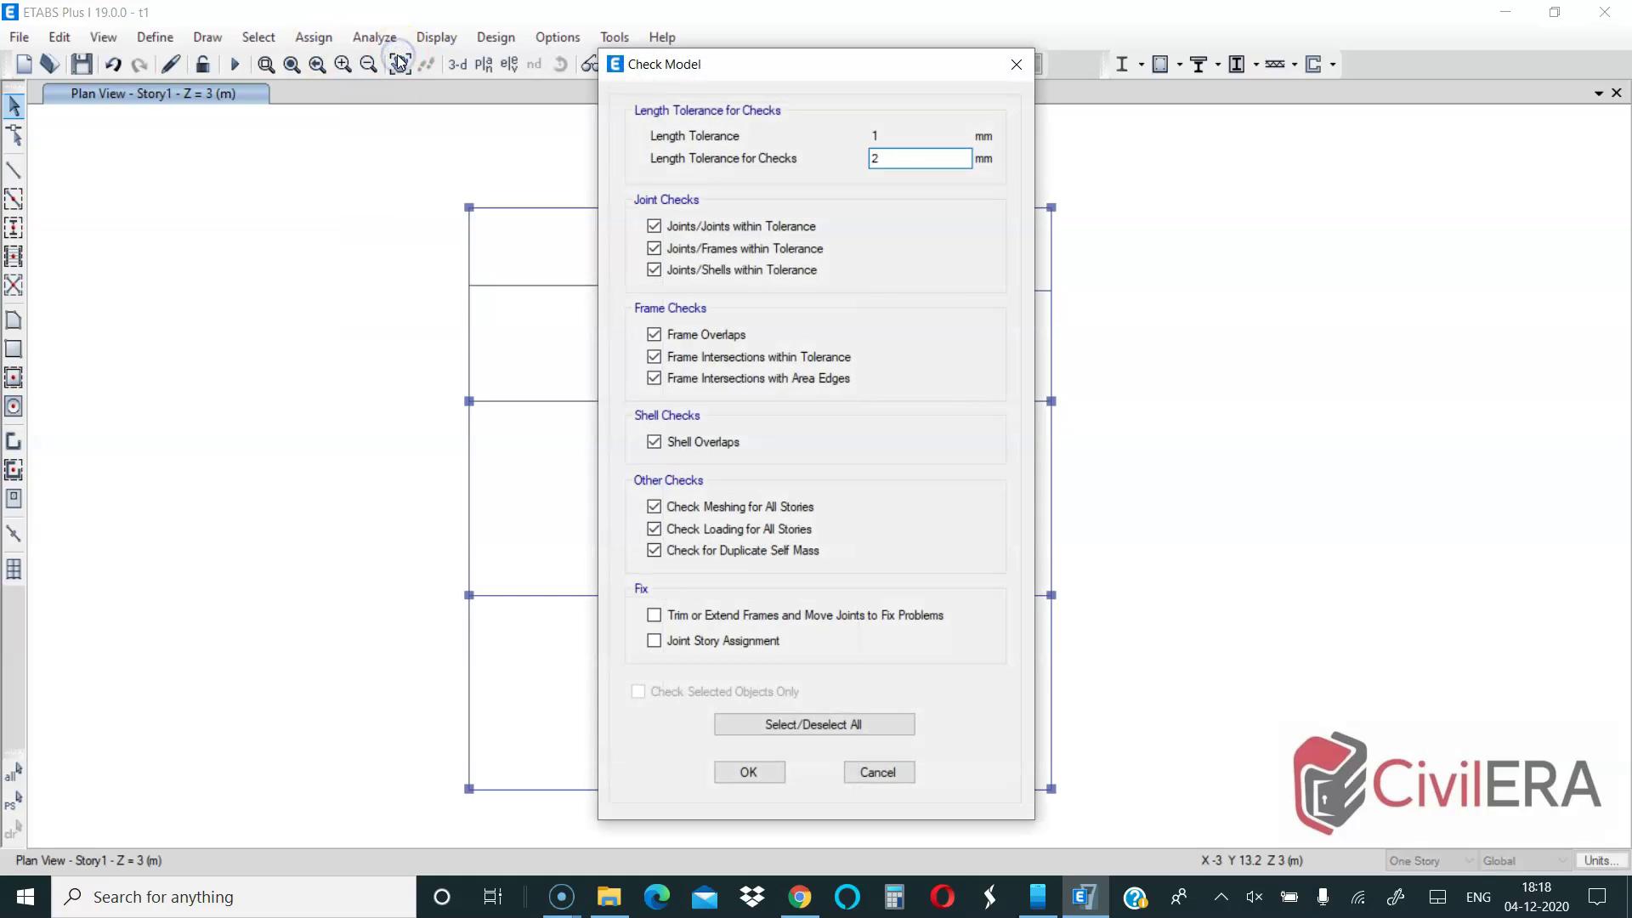
double_click(875, 159)
double_click(874, 158)
drag(891, 79, 690, 95)
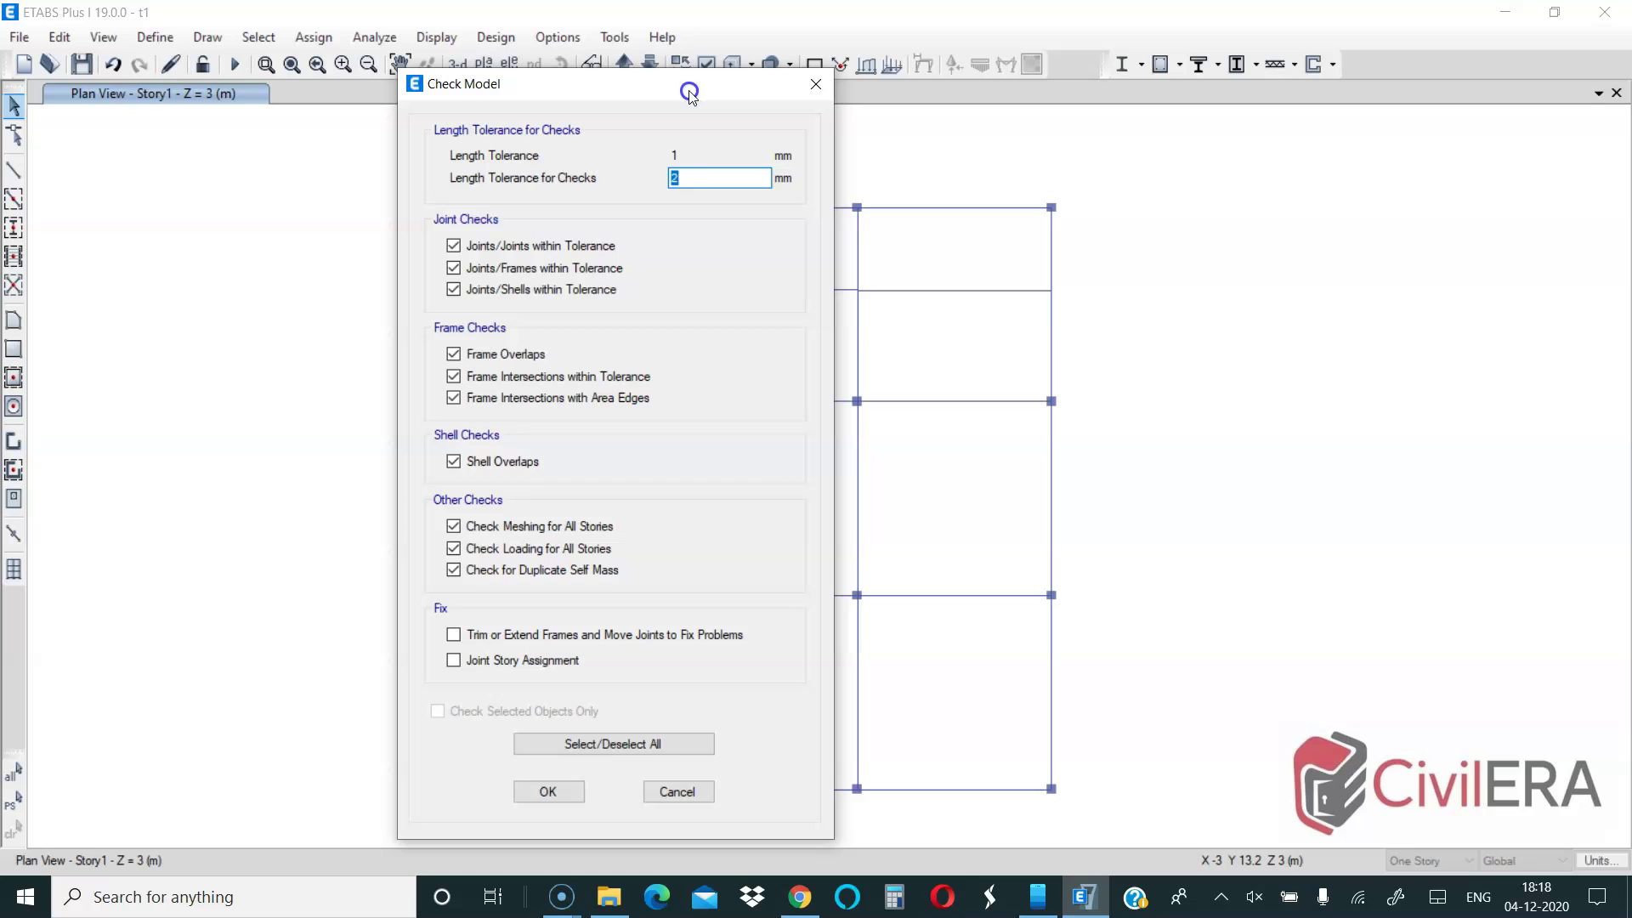
drag(690, 95, 1329, 184)
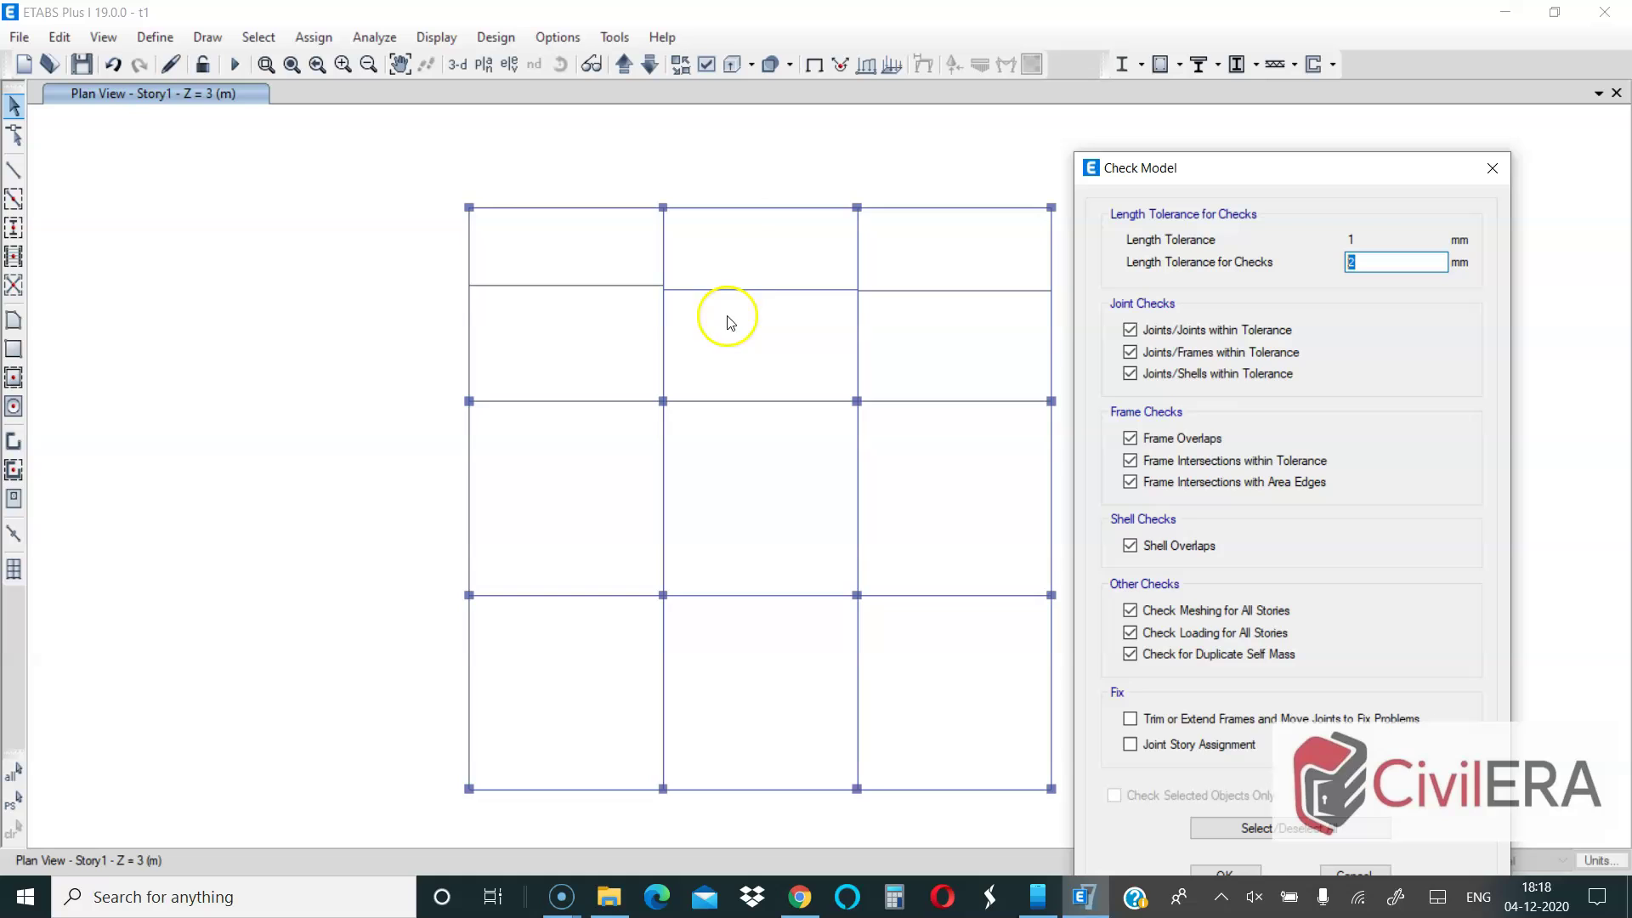
text(1)
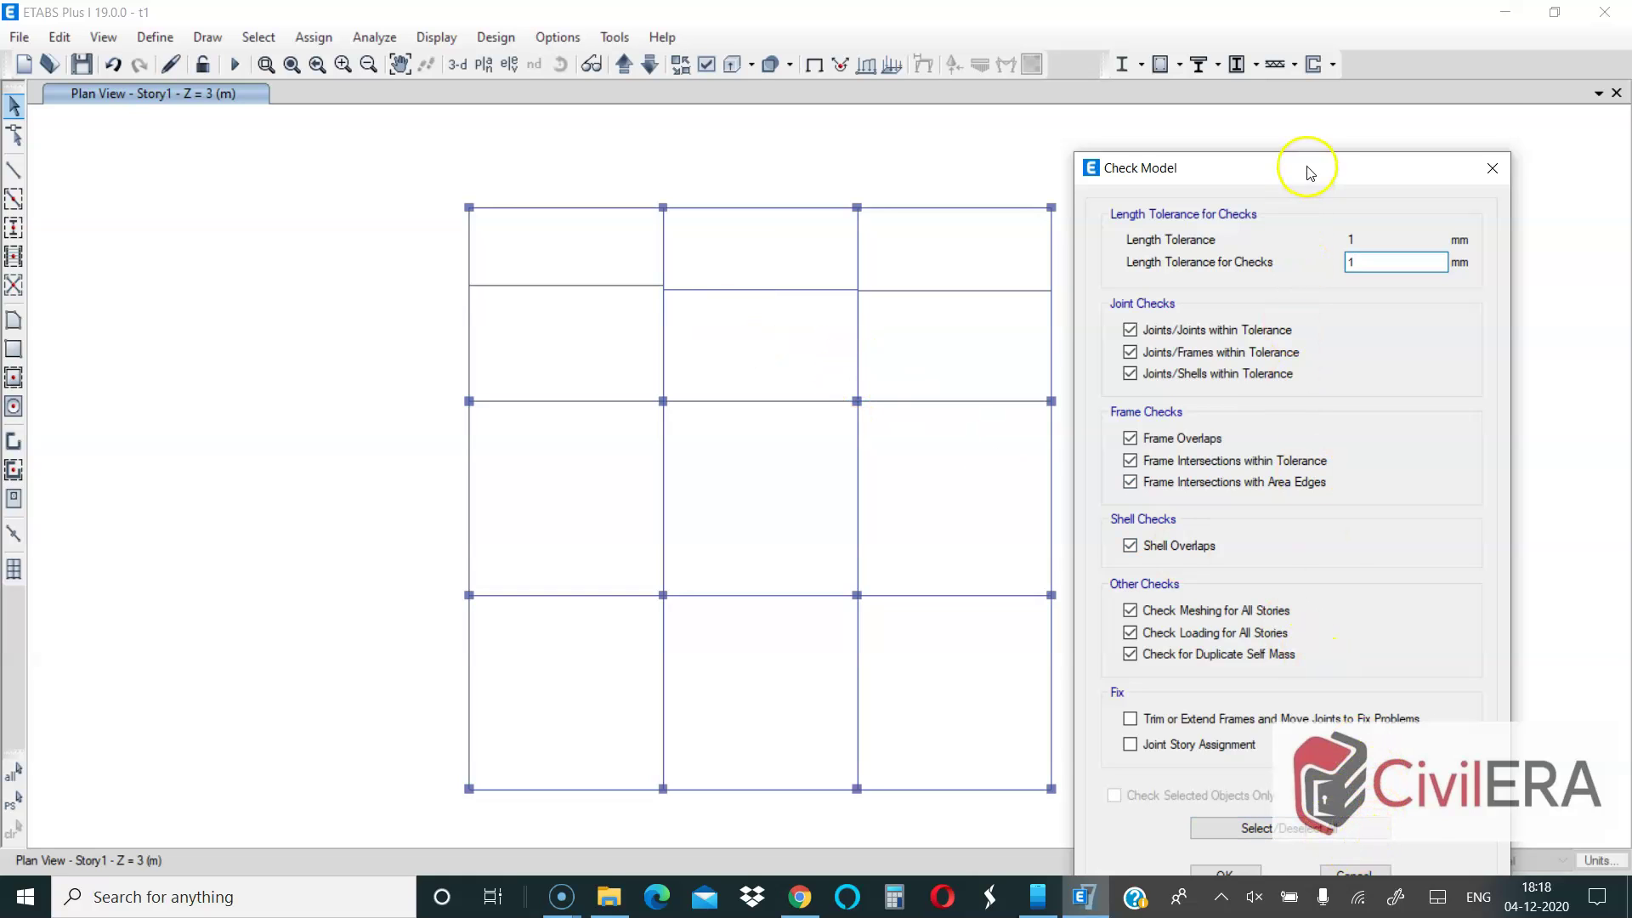
drag(1301, 166, 1267, 77)
click(1182, 782)
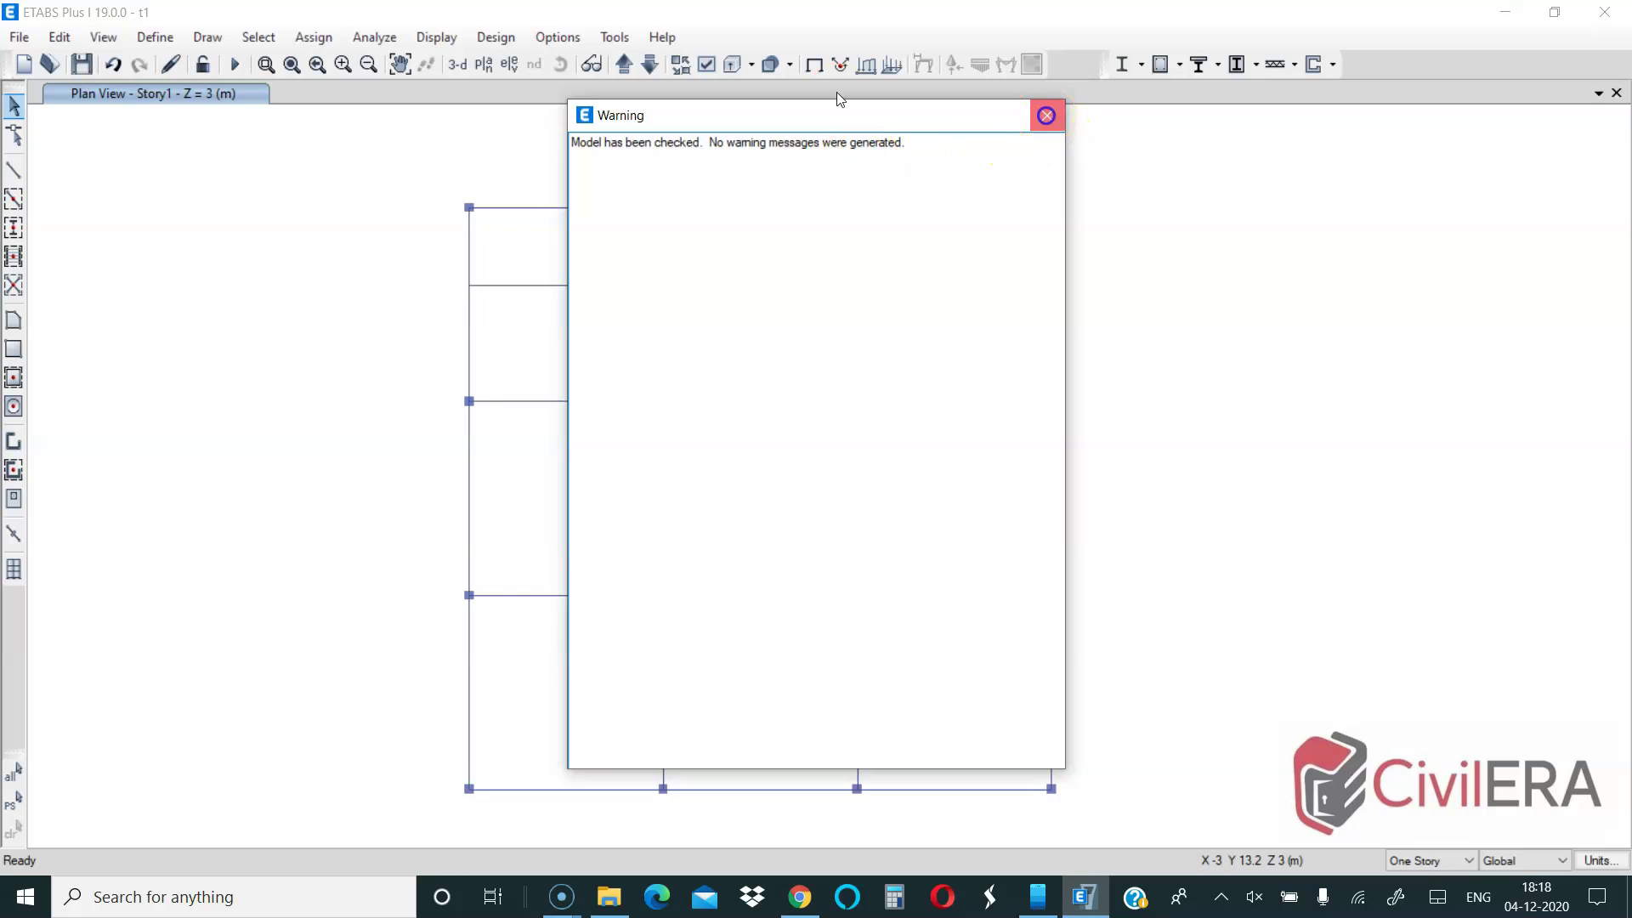
- Close the report, rerun Check Model at 1 mm tolerance, and close the new report
click(1045, 114)
click(375, 37)
click(390, 59)
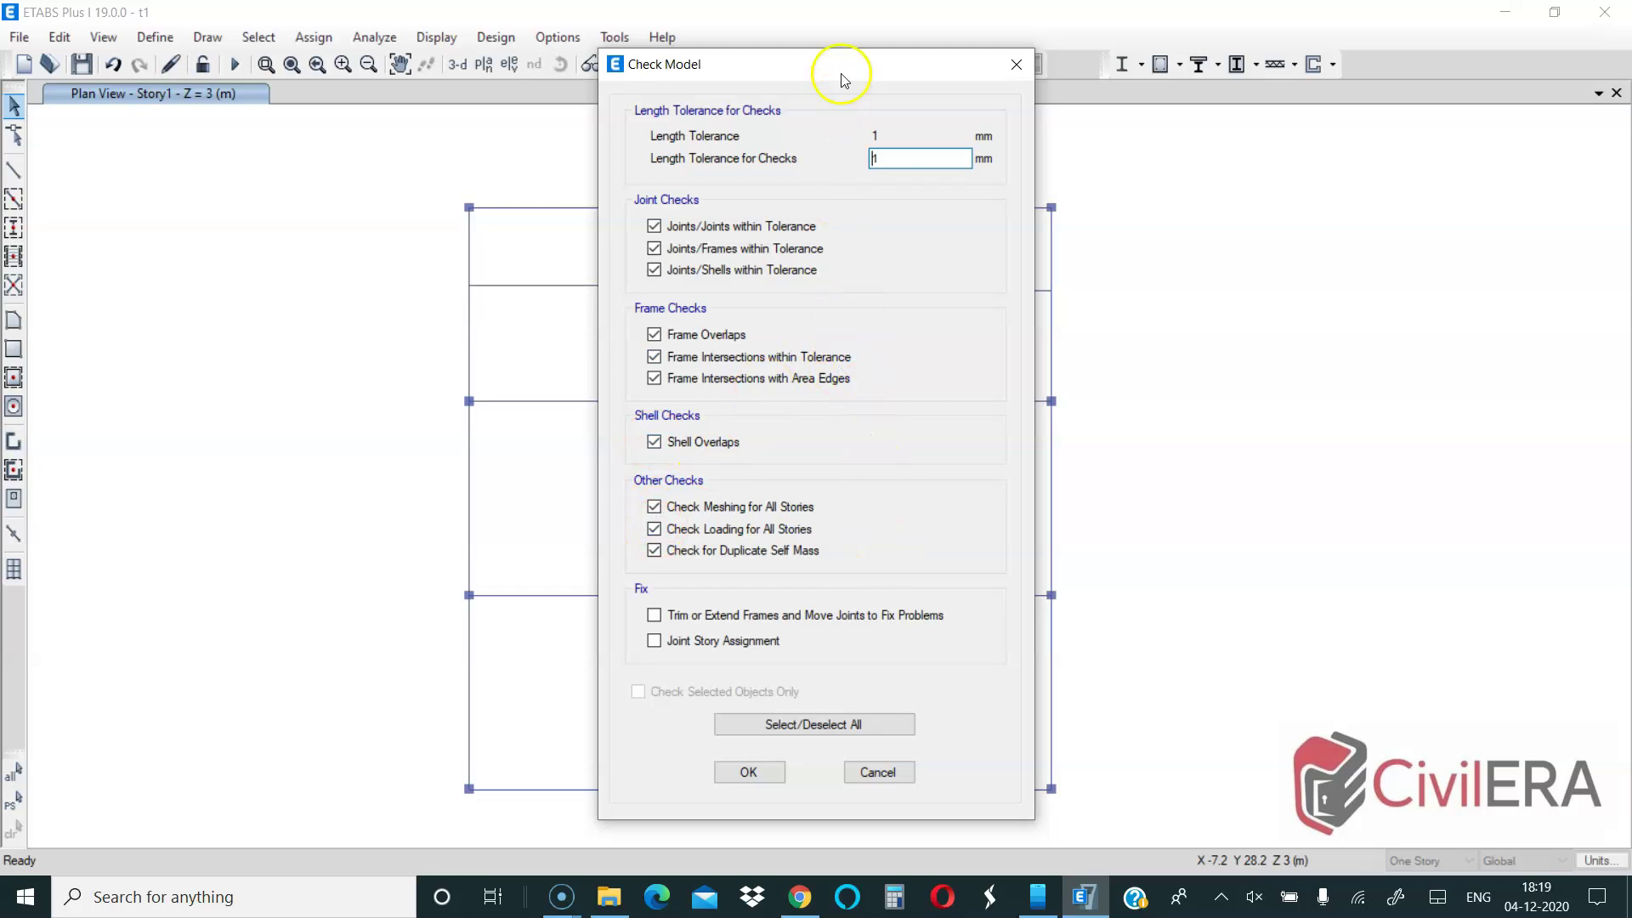
drag(860, 75, 1338, 111)
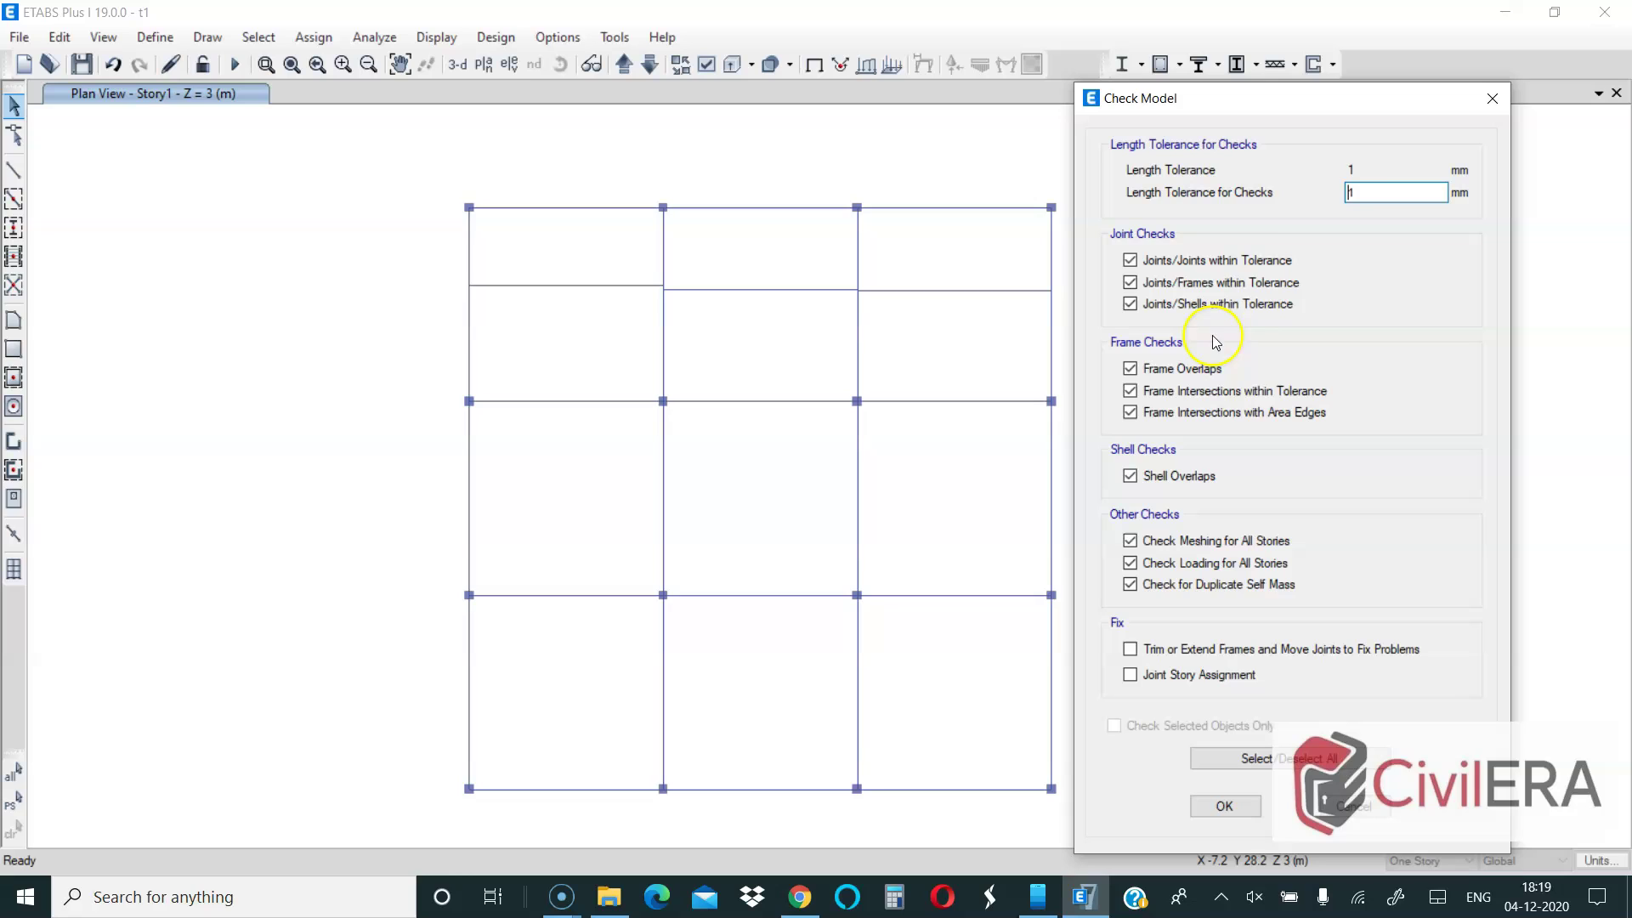
click(1357, 202)
click(1224, 804)
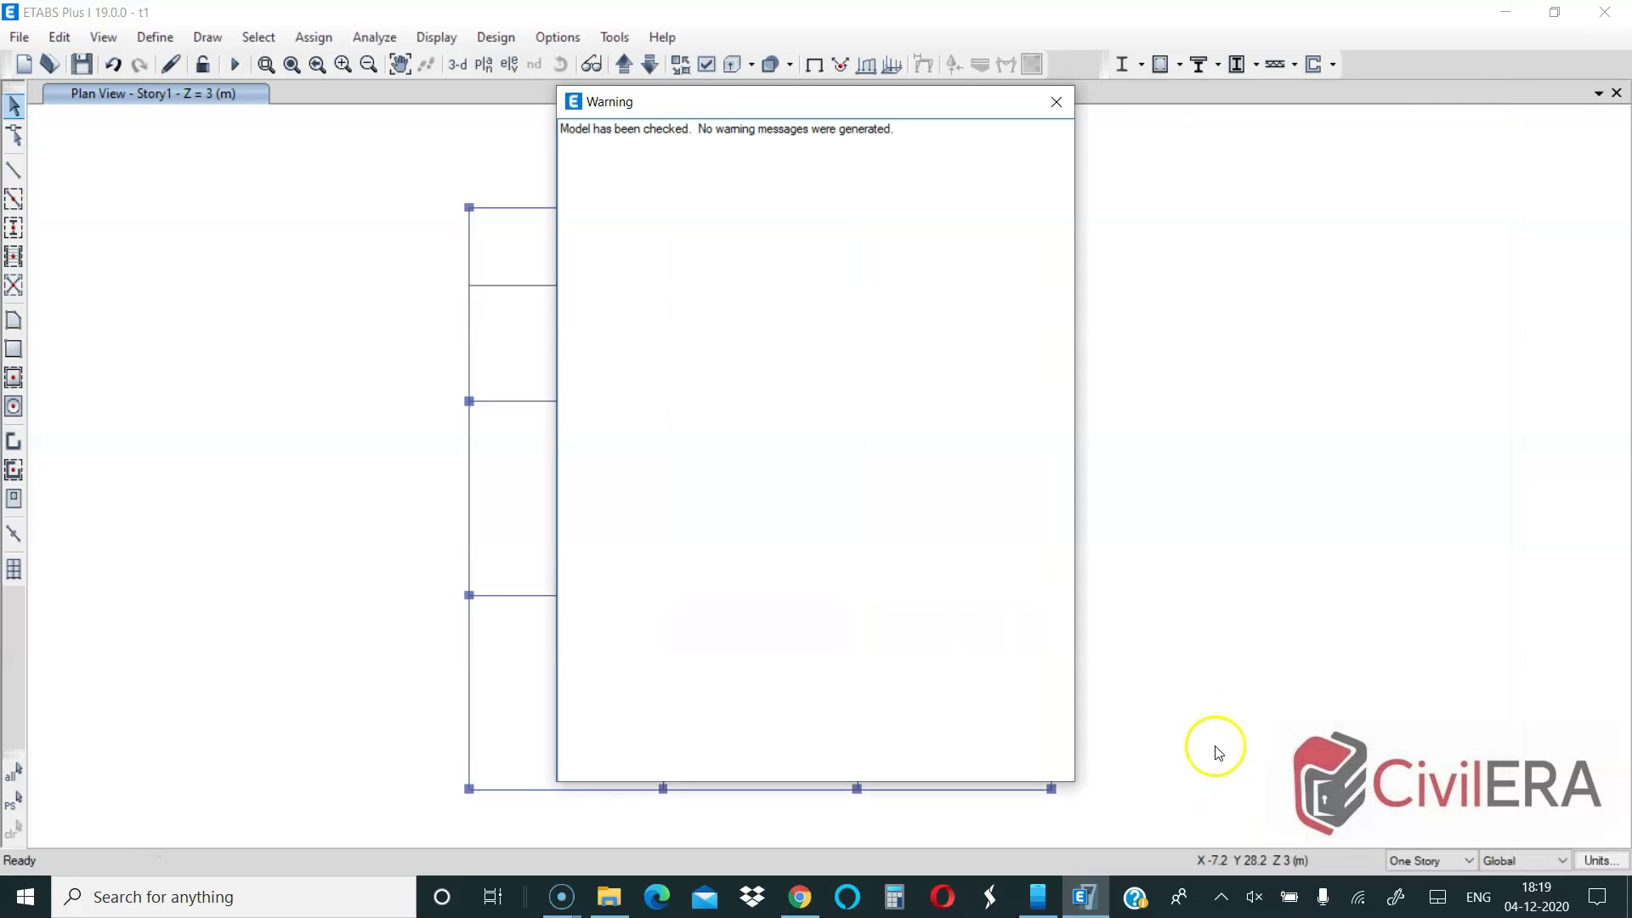
click(1057, 102)
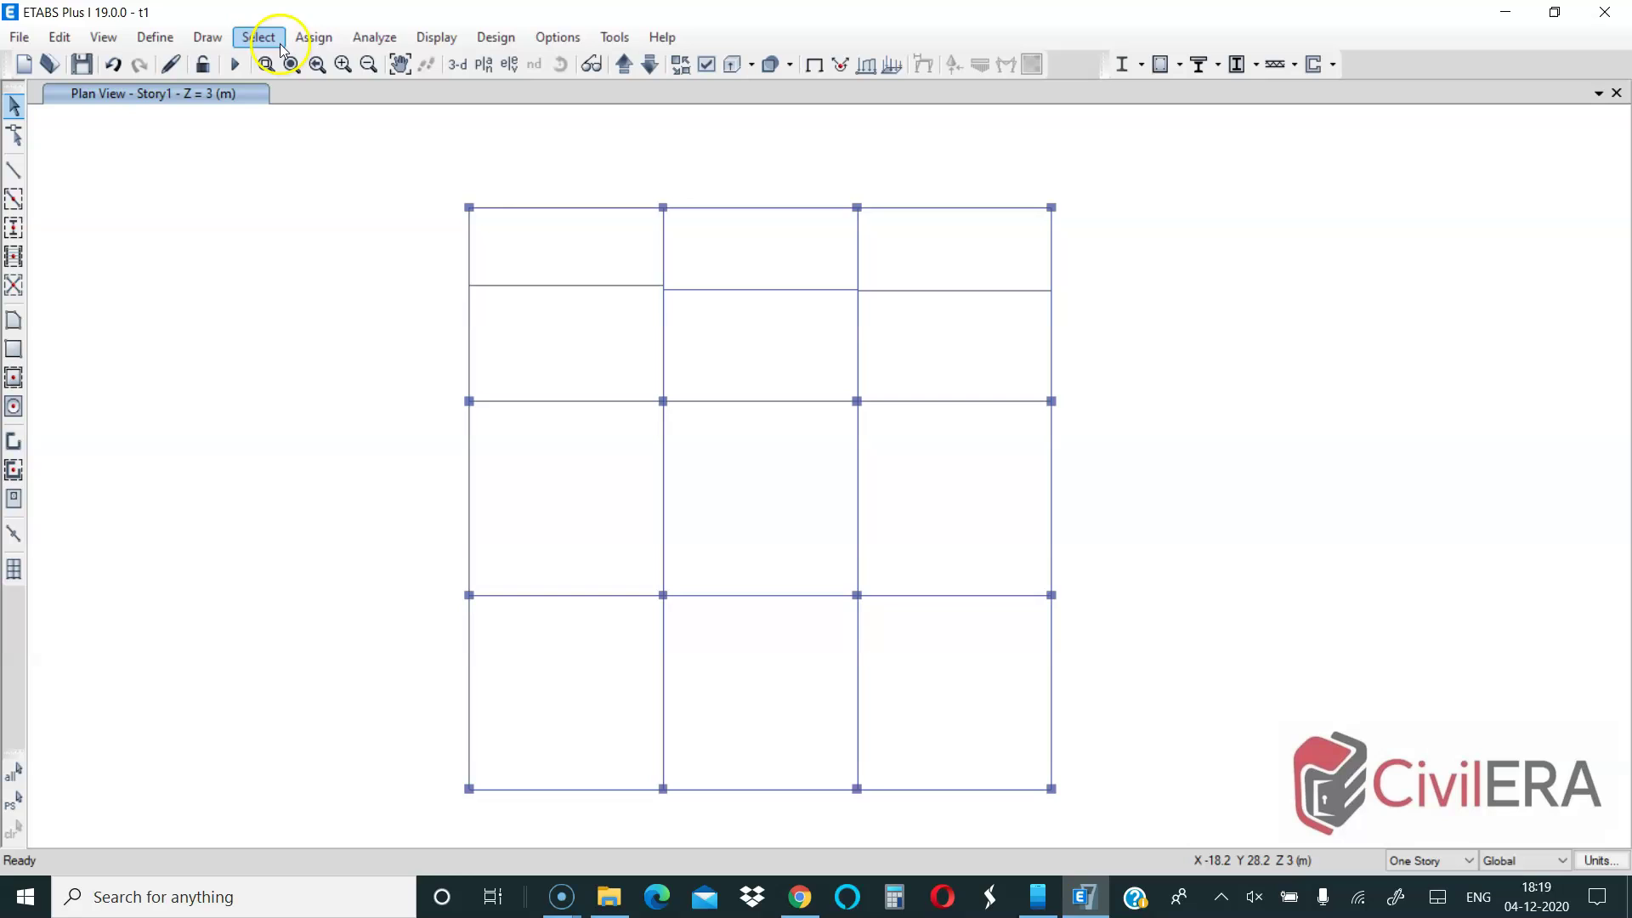
- Run Check Model with a length tolerance of 10 and close the report
click(375, 38)
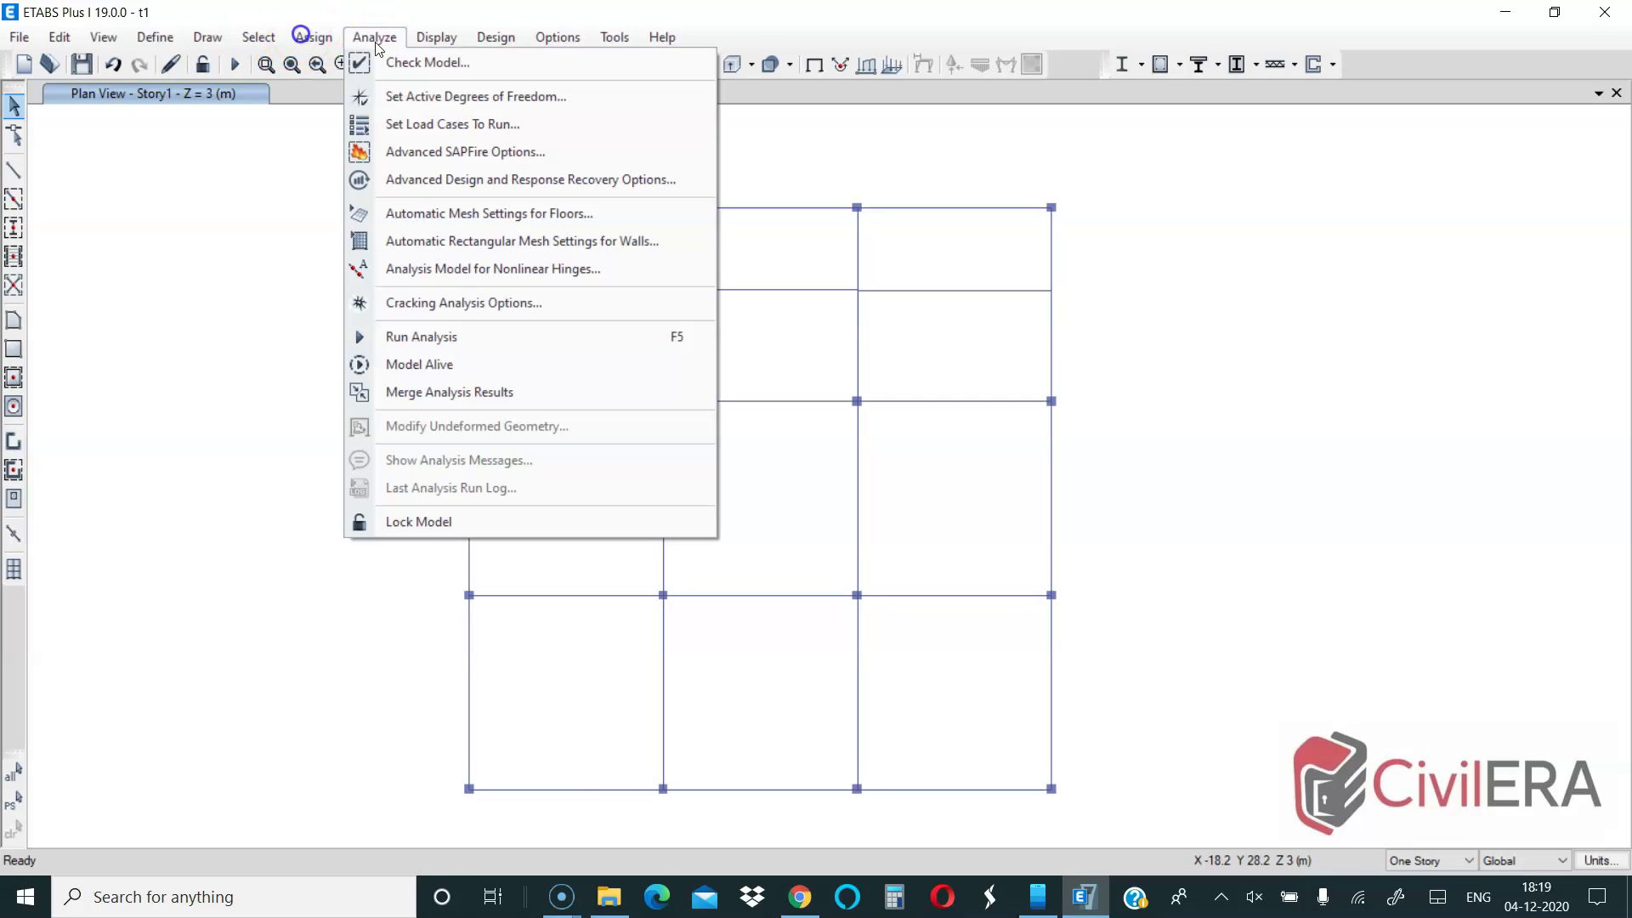
click(400, 62)
drag(889, 175, 844, 163)
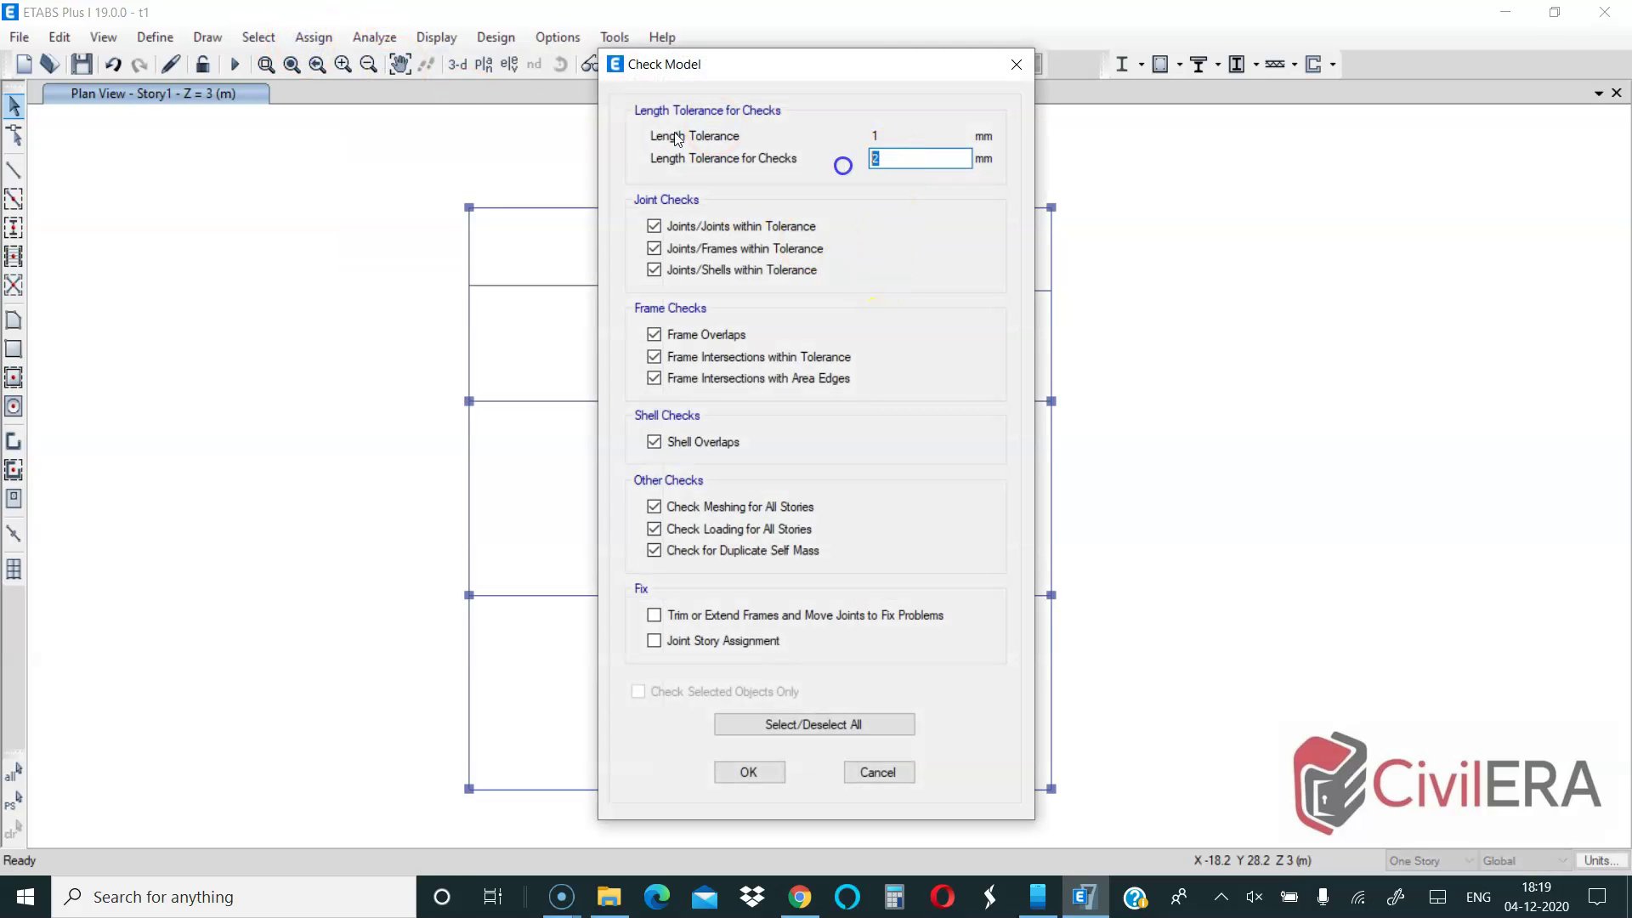
text(10)
click(770, 770)
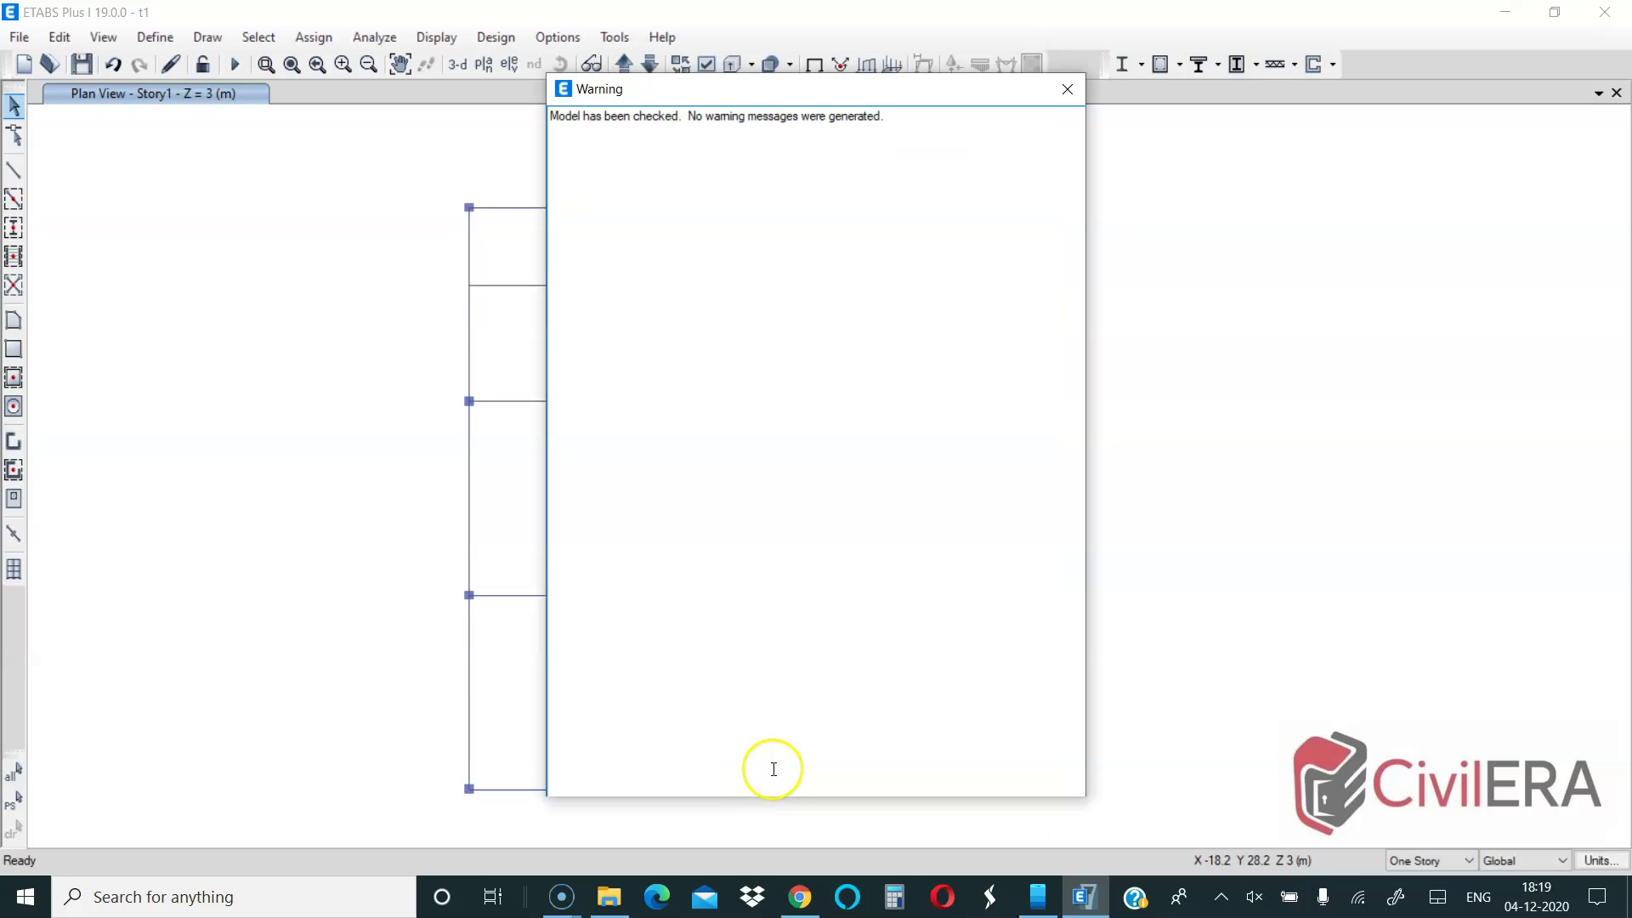
click(1064, 100)
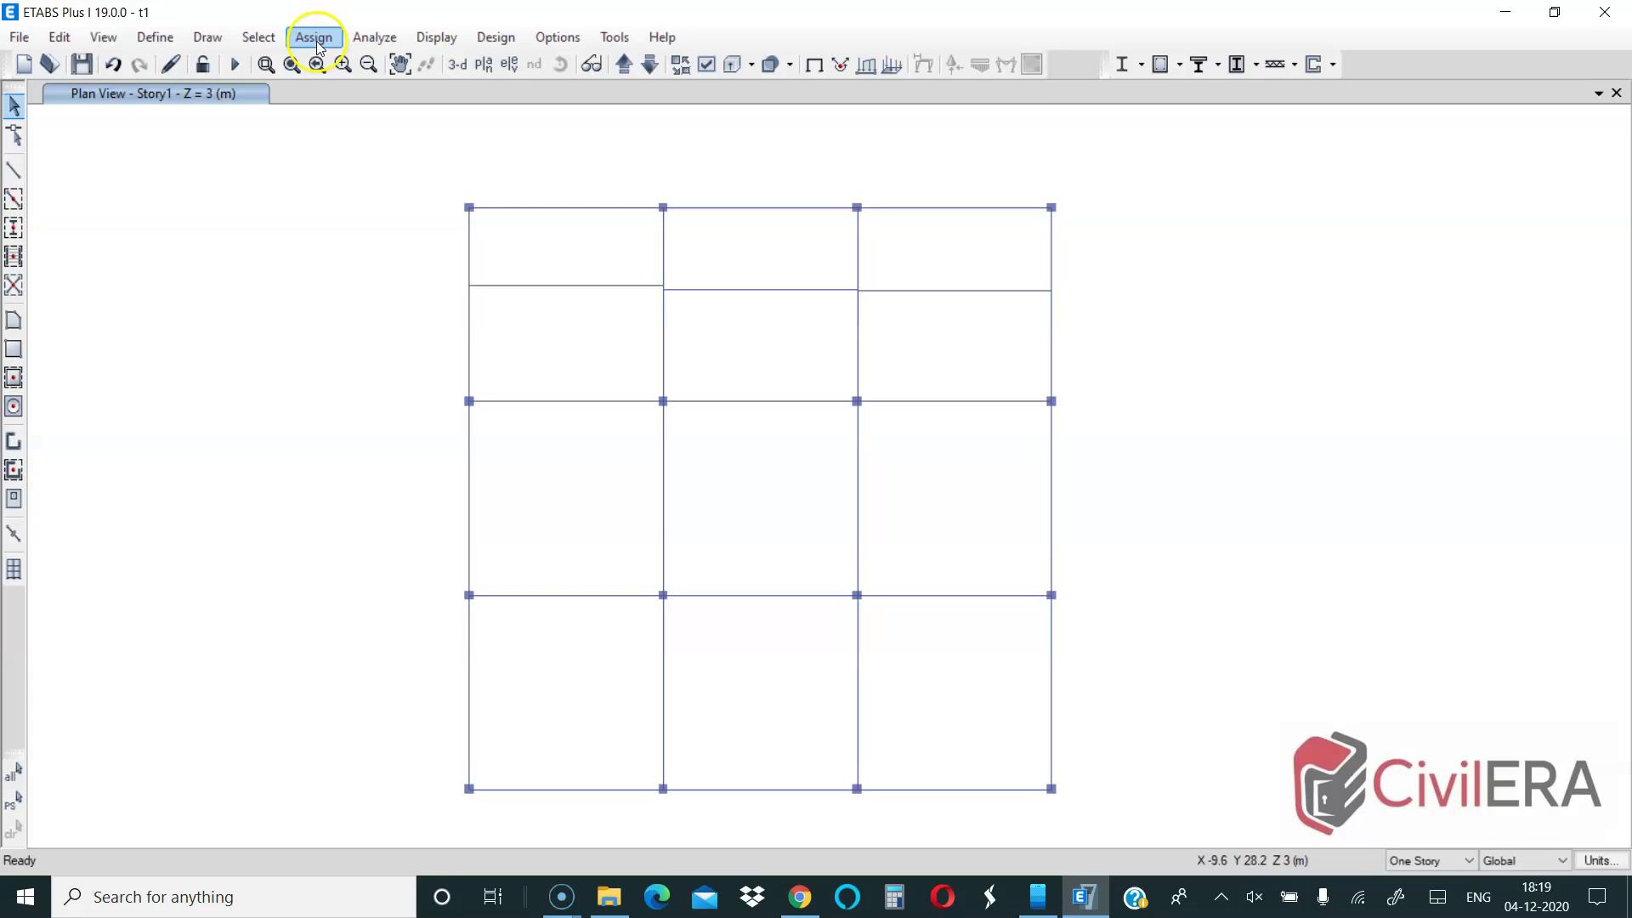
- Rerun the check and close the warning that beams B34 and B38 are too close
click(368, 38)
click(399, 58)
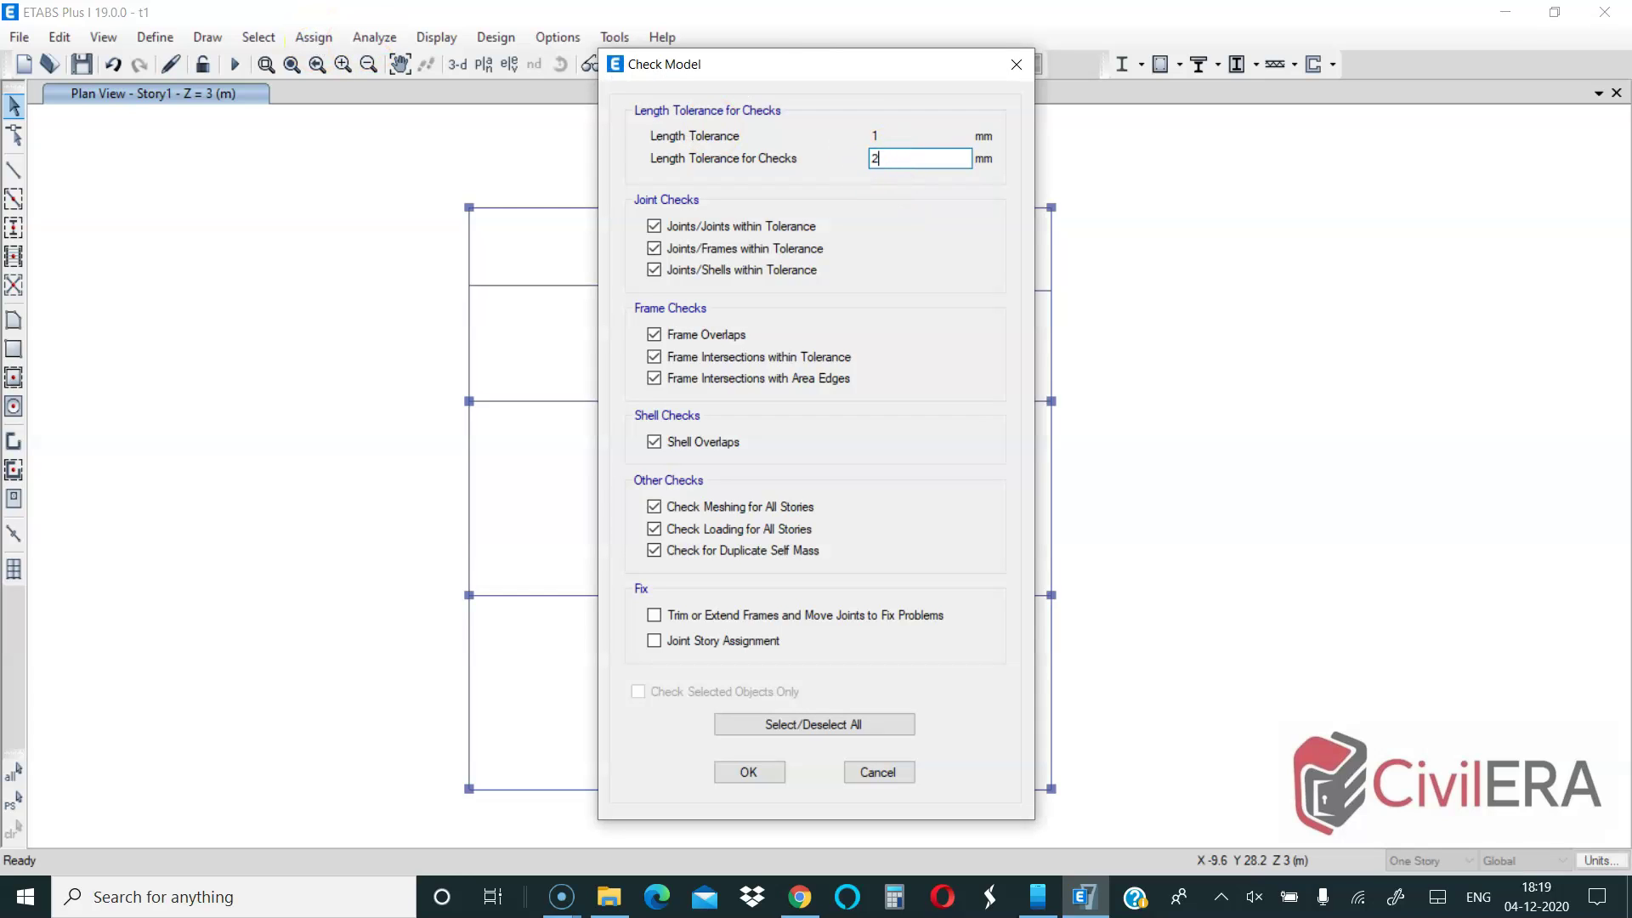
click(749, 771)
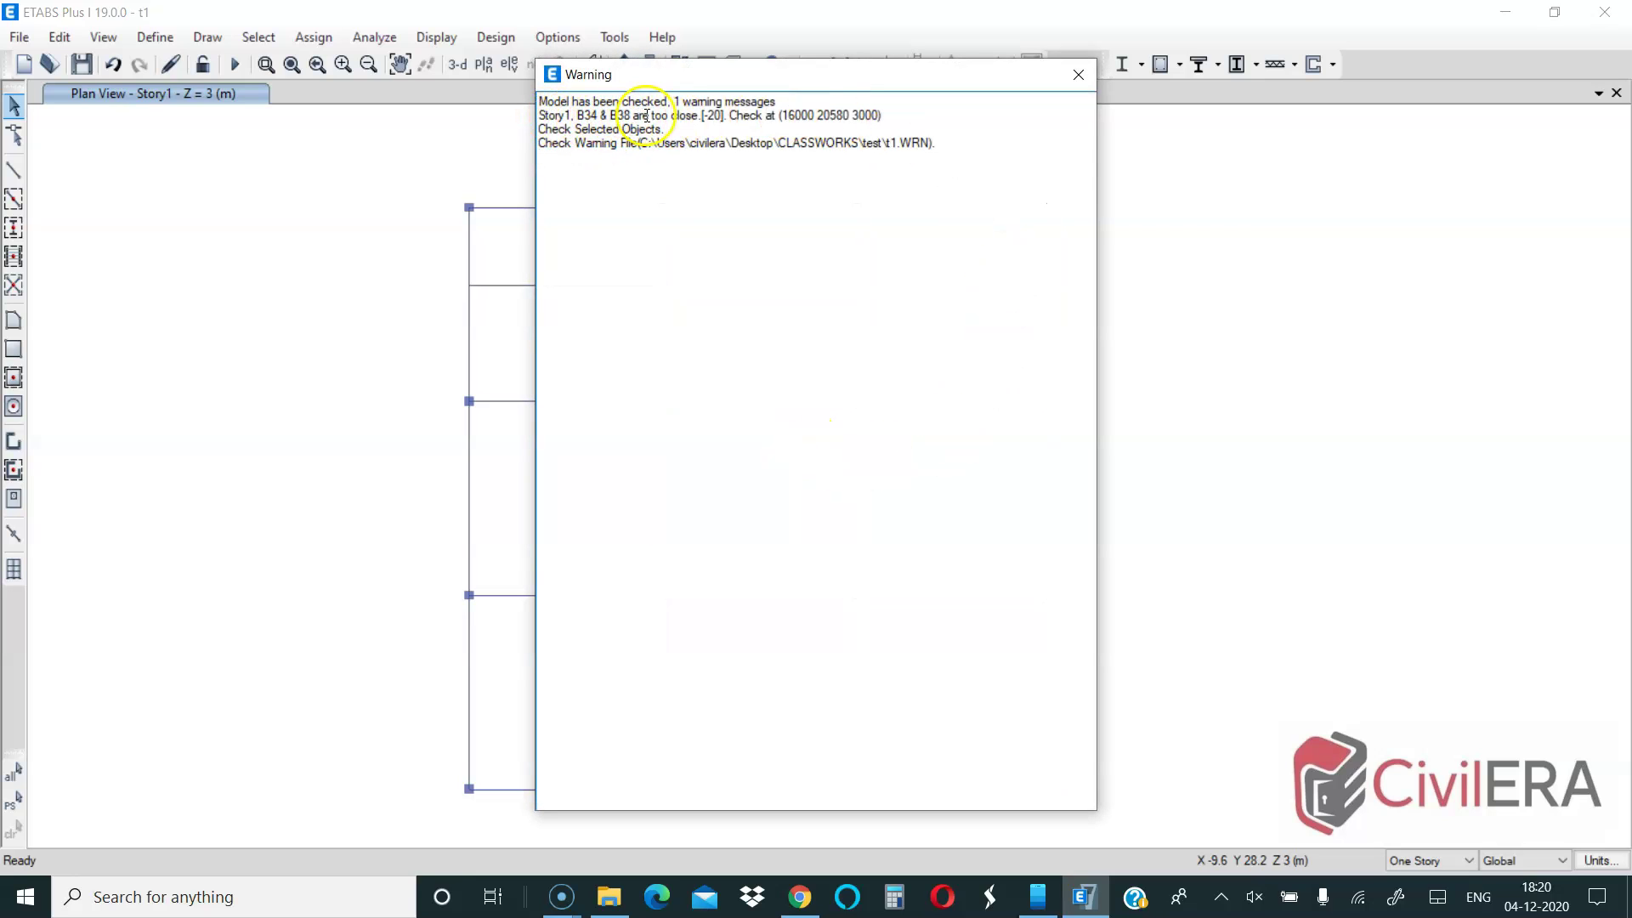
click(1079, 76)
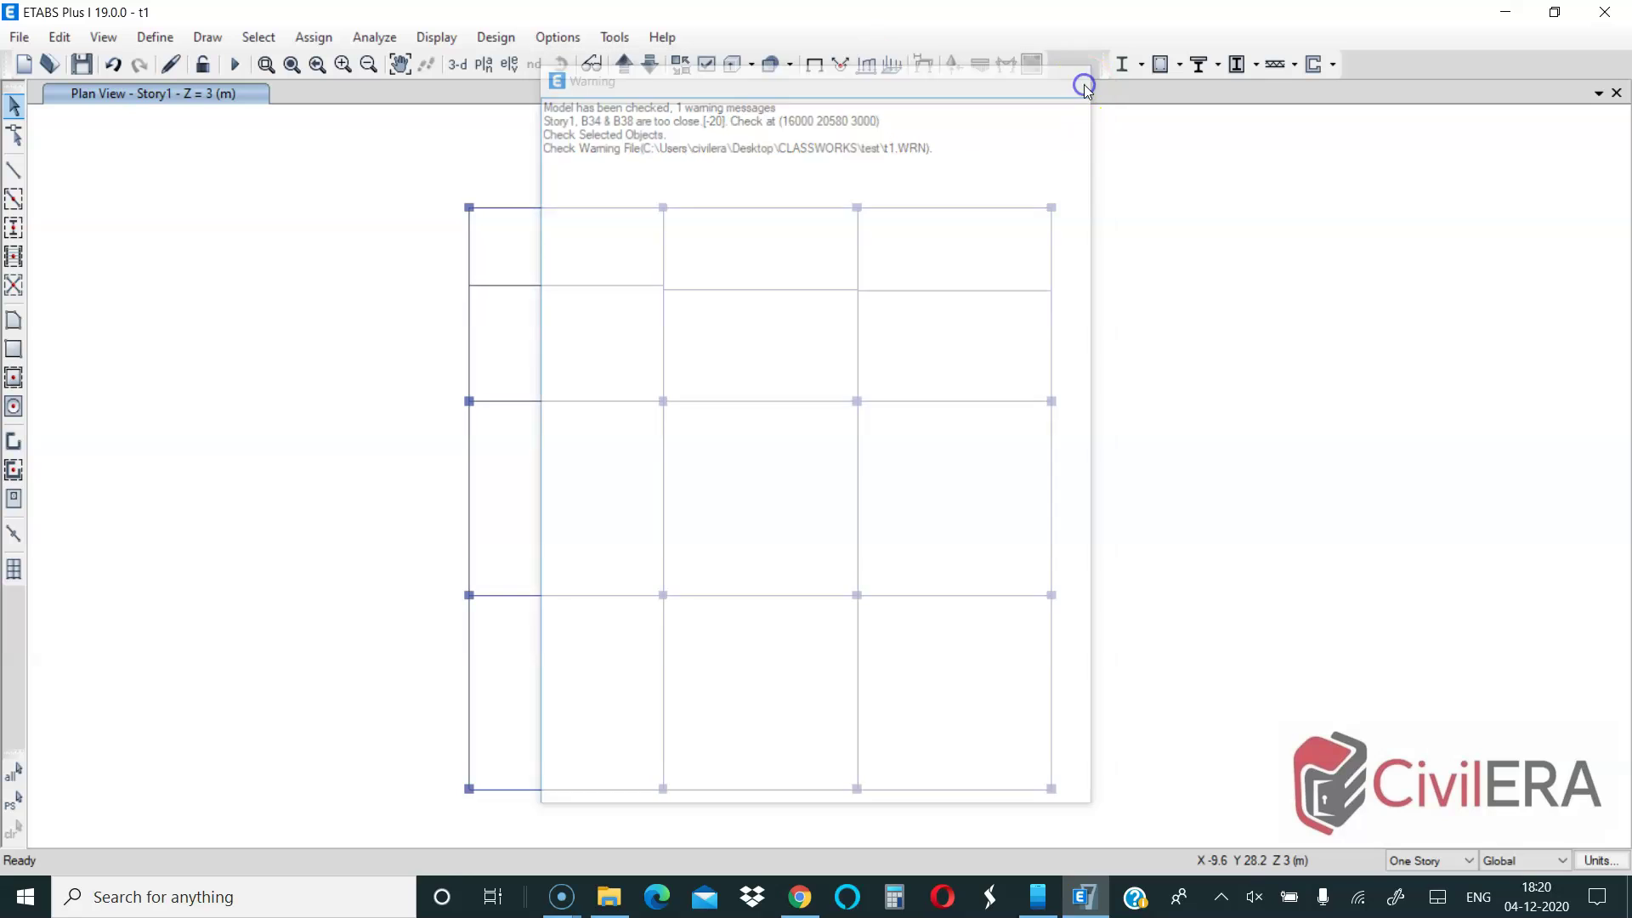
- Inspect the information for the top-right beam and beam B34
right_click(900, 290)
click(1012, 83)
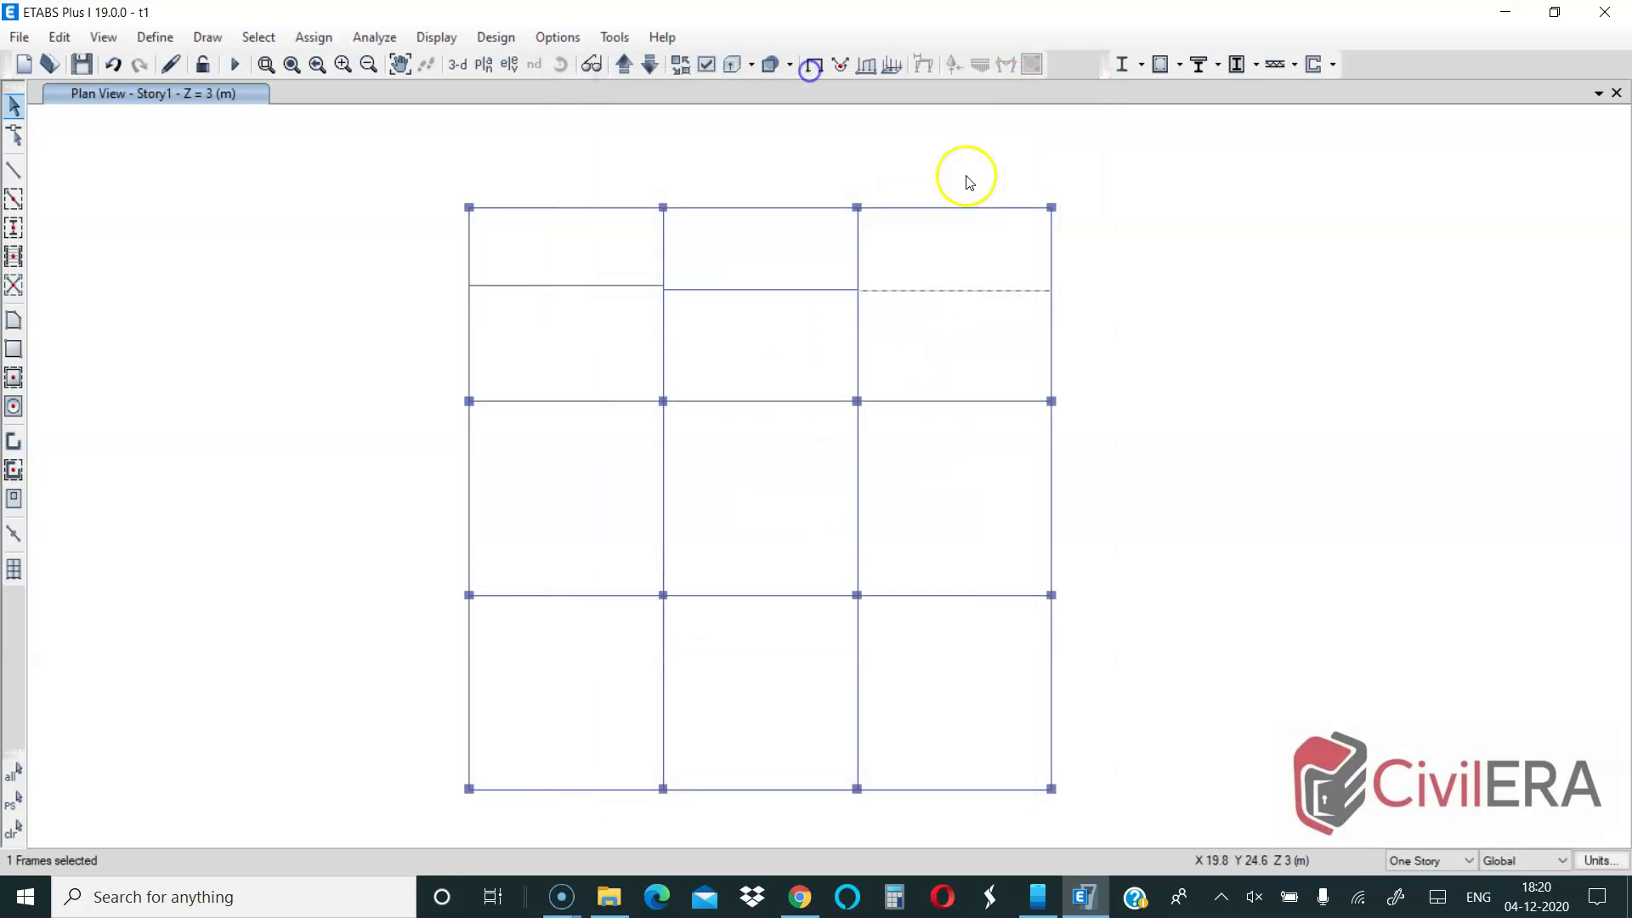
click(831, 289)
right_click(830, 289)
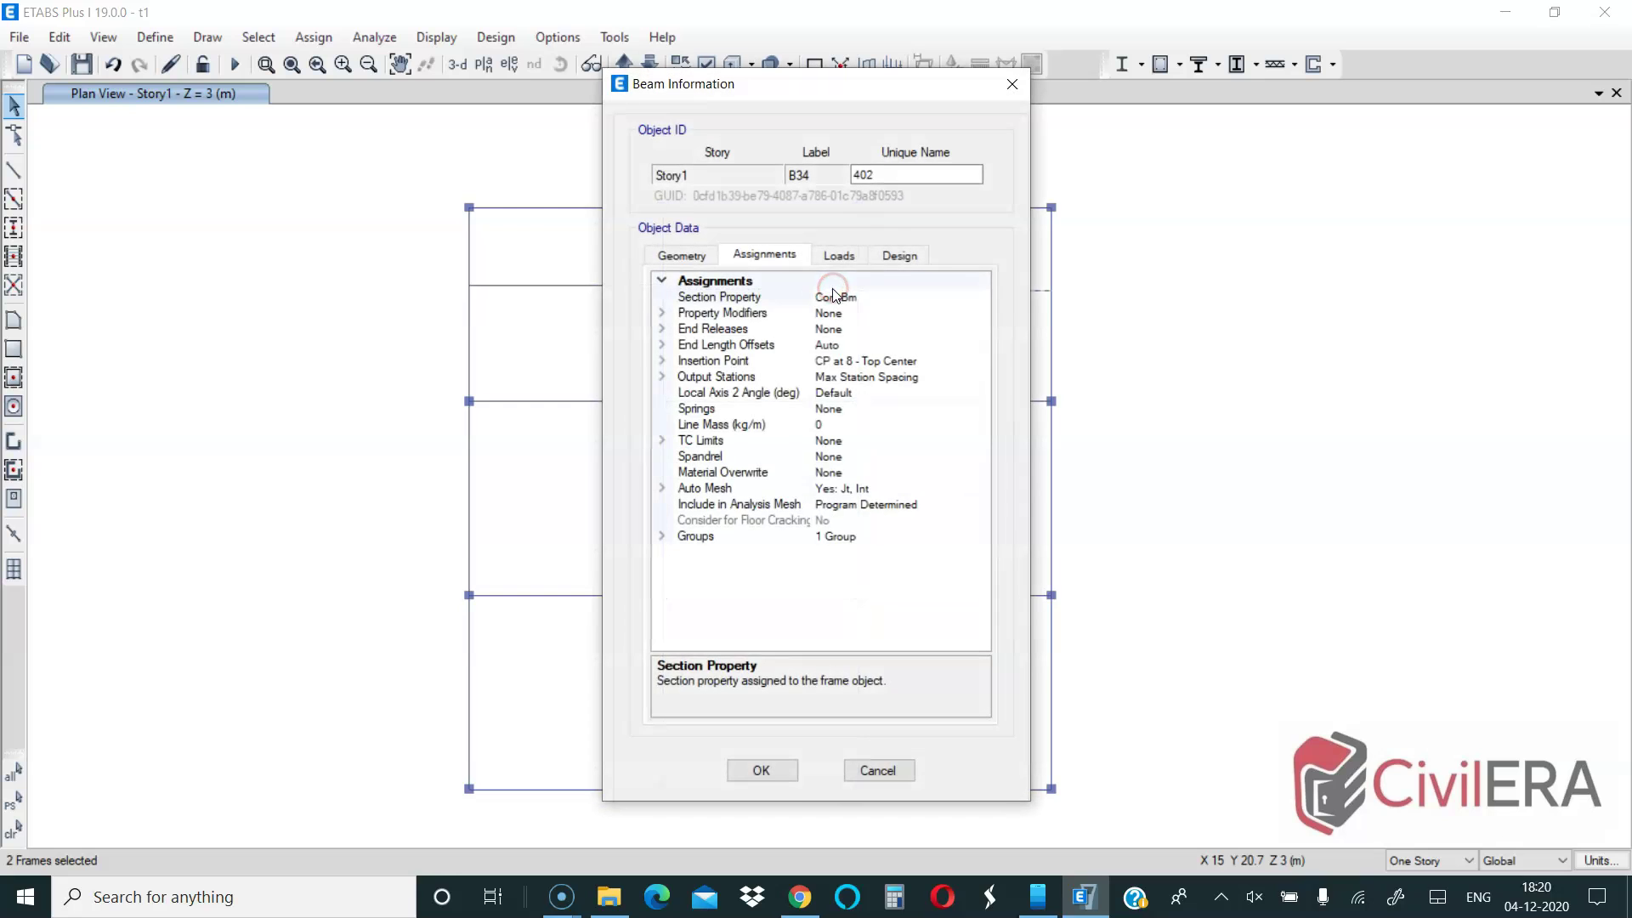
click(1012, 83)
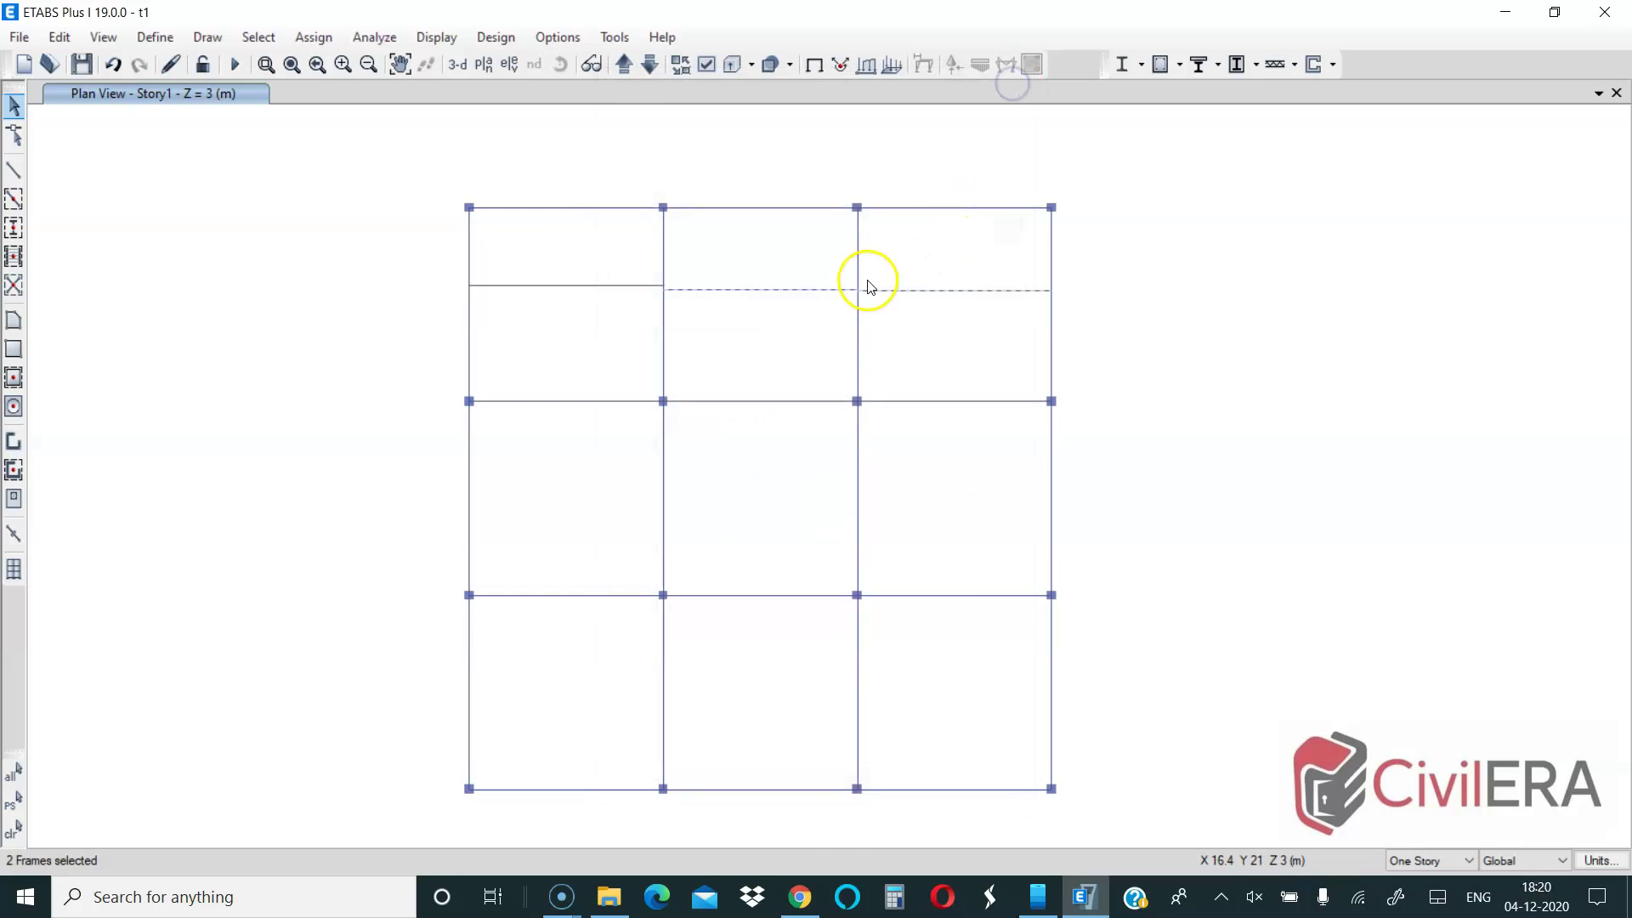
- Zoom into the middle junction, window-select the two nearly coincident joints, then clear the selection
scroll(865, 281, up, 5)
scroll(840, 305, up, 2)
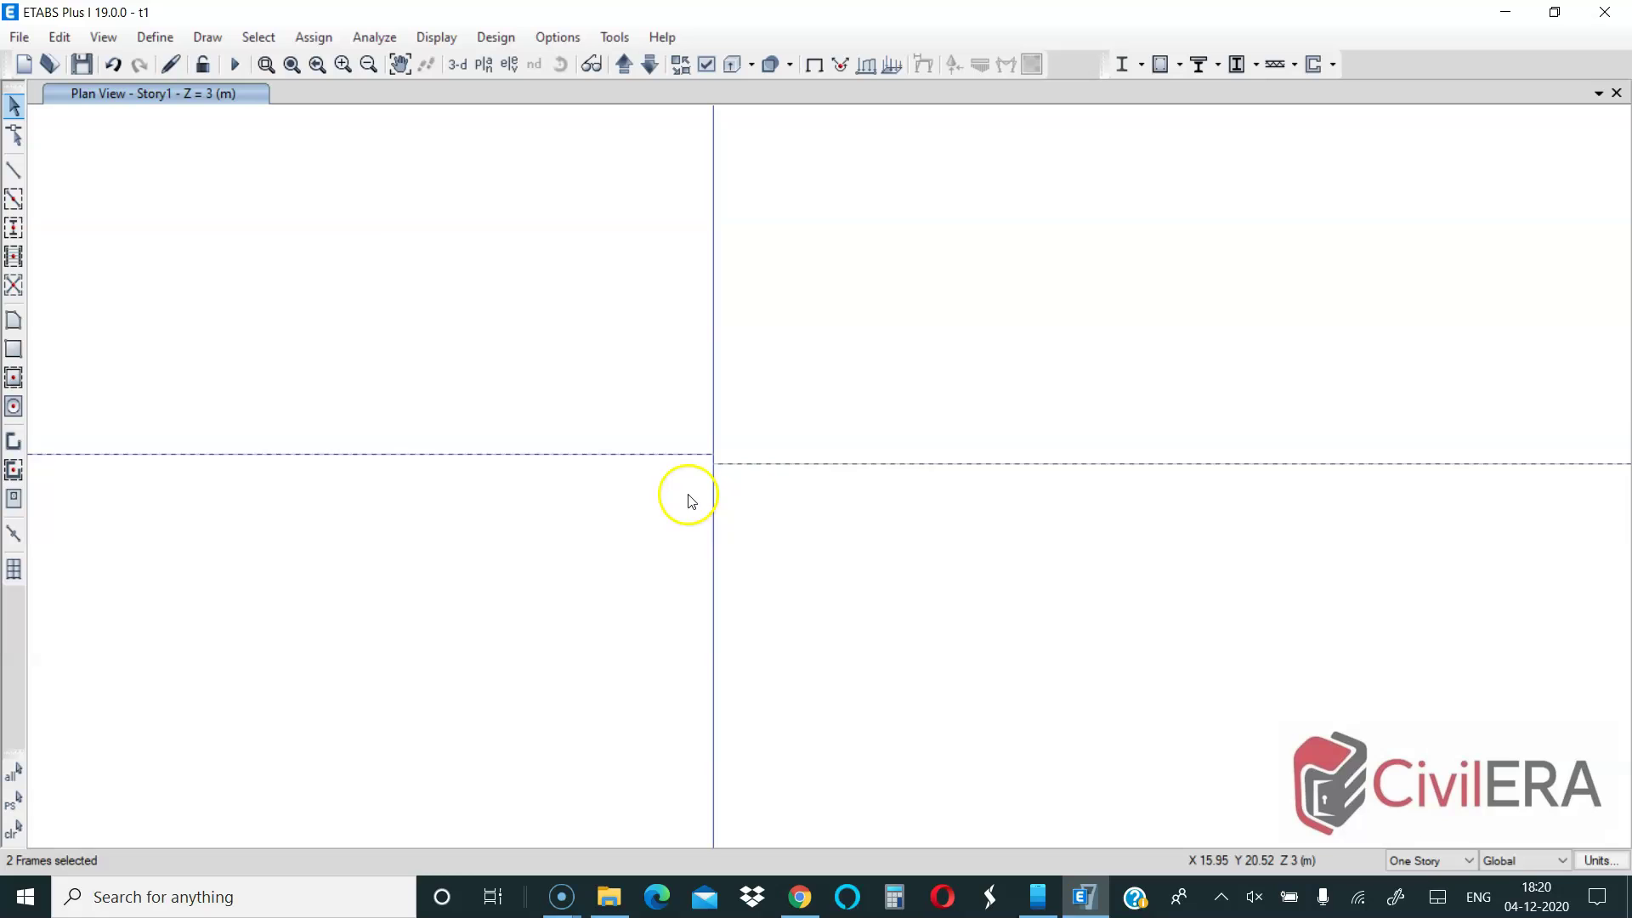
scroll(686, 499, up, 2)
scroll(755, 421, up, 2)
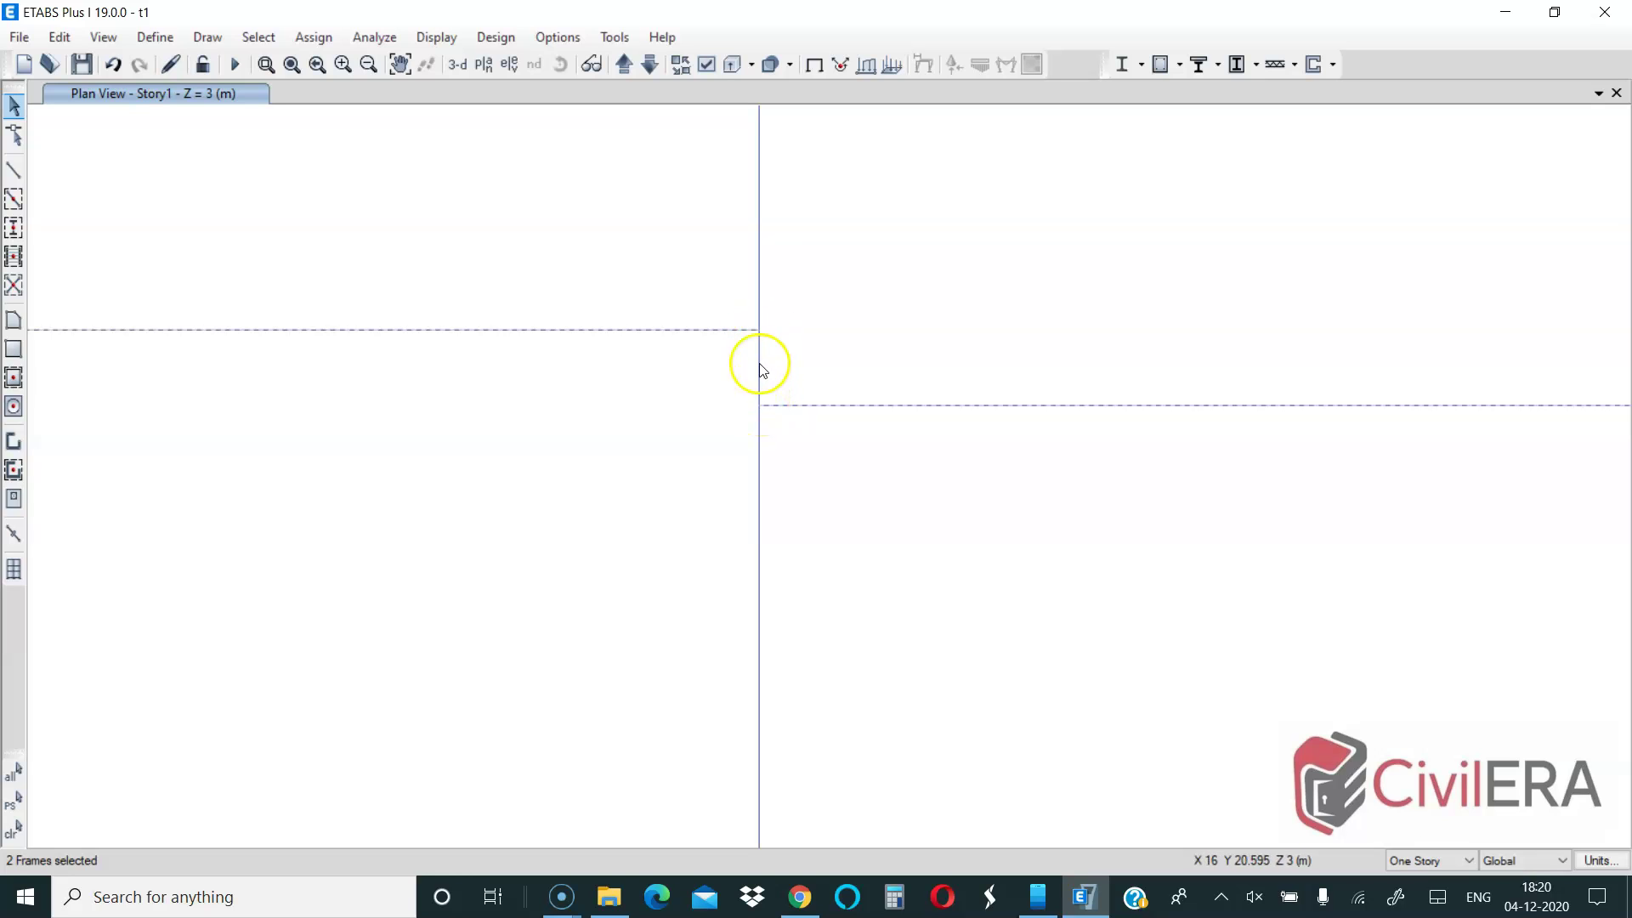
drag(732, 310, 813, 470)
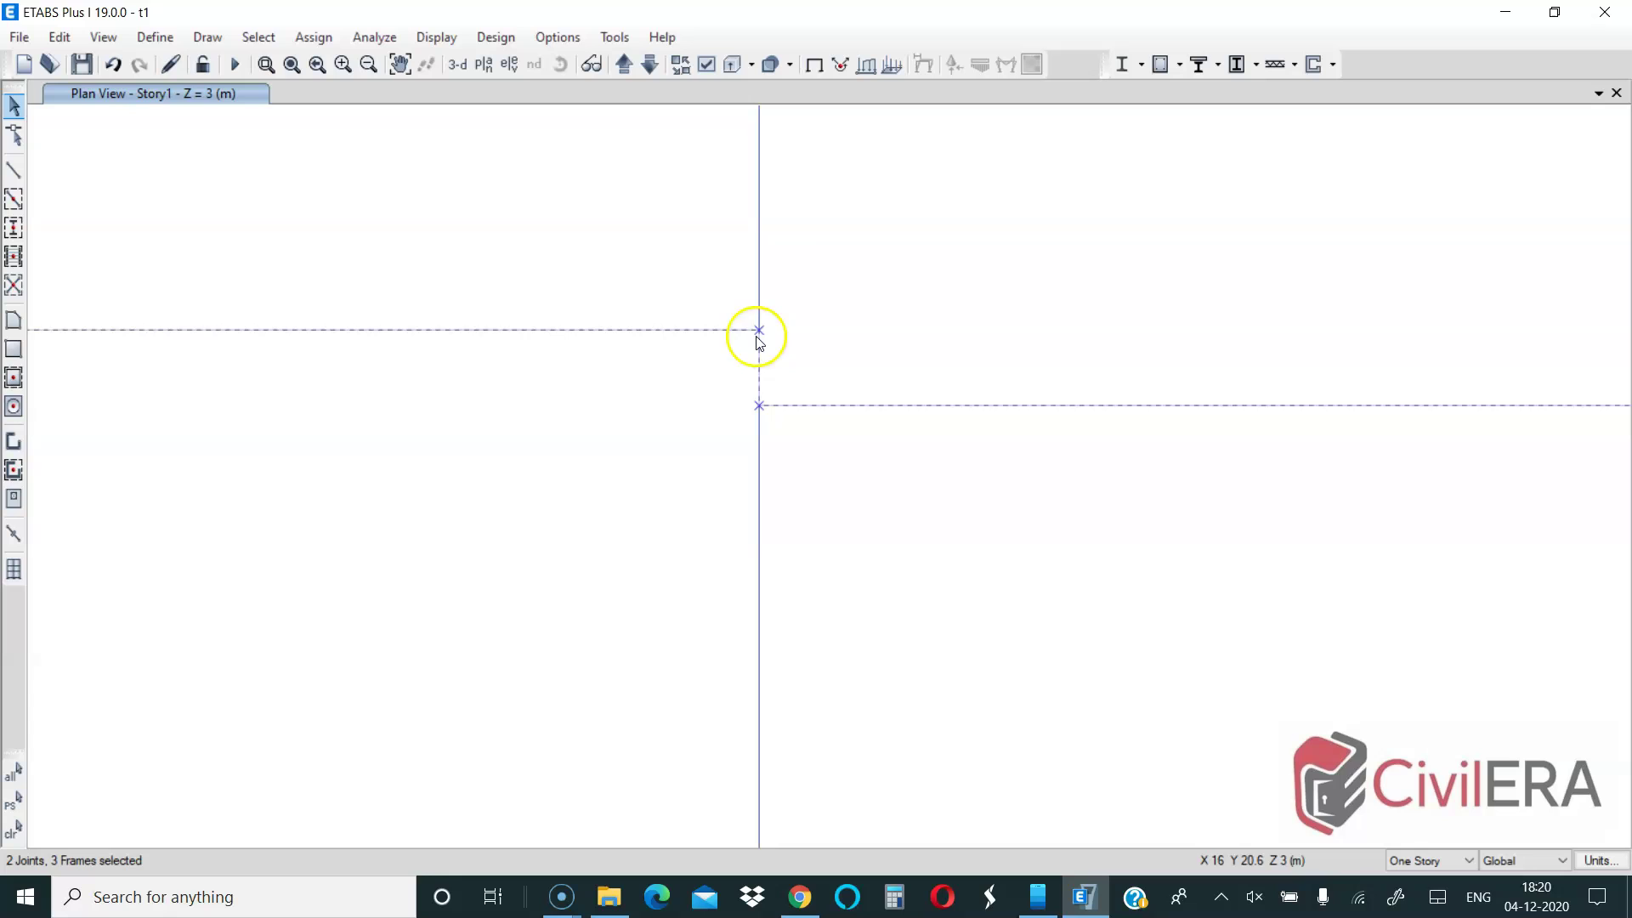
scroll(810, 364, down, 2)
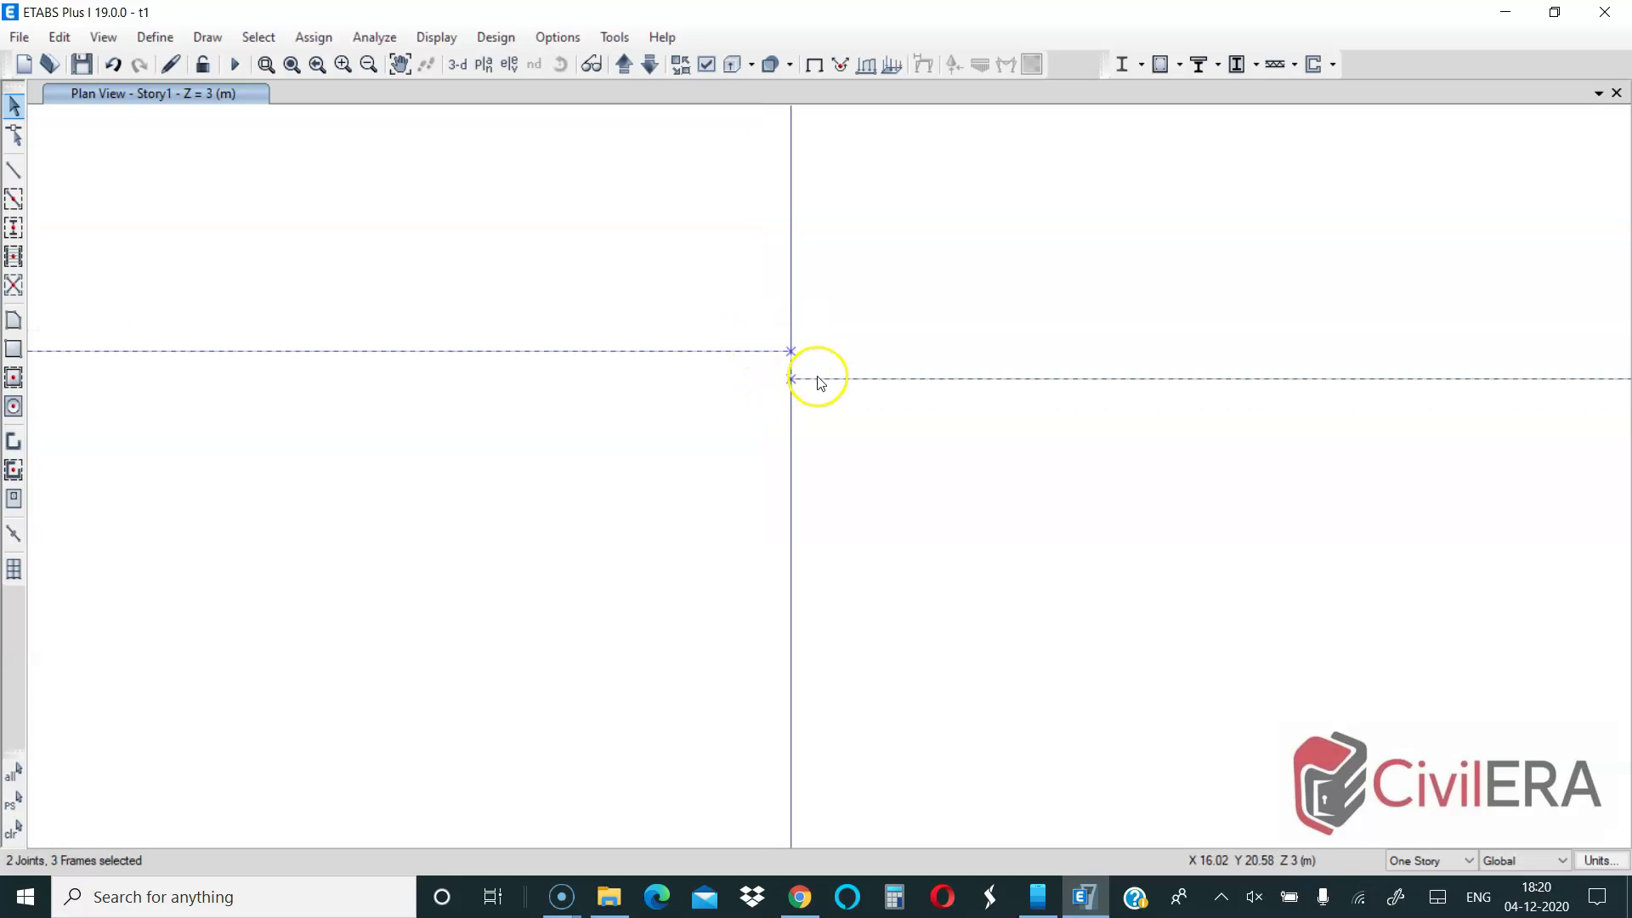
scroll(822, 395, down, 2)
scroll(811, 404, up, 2)
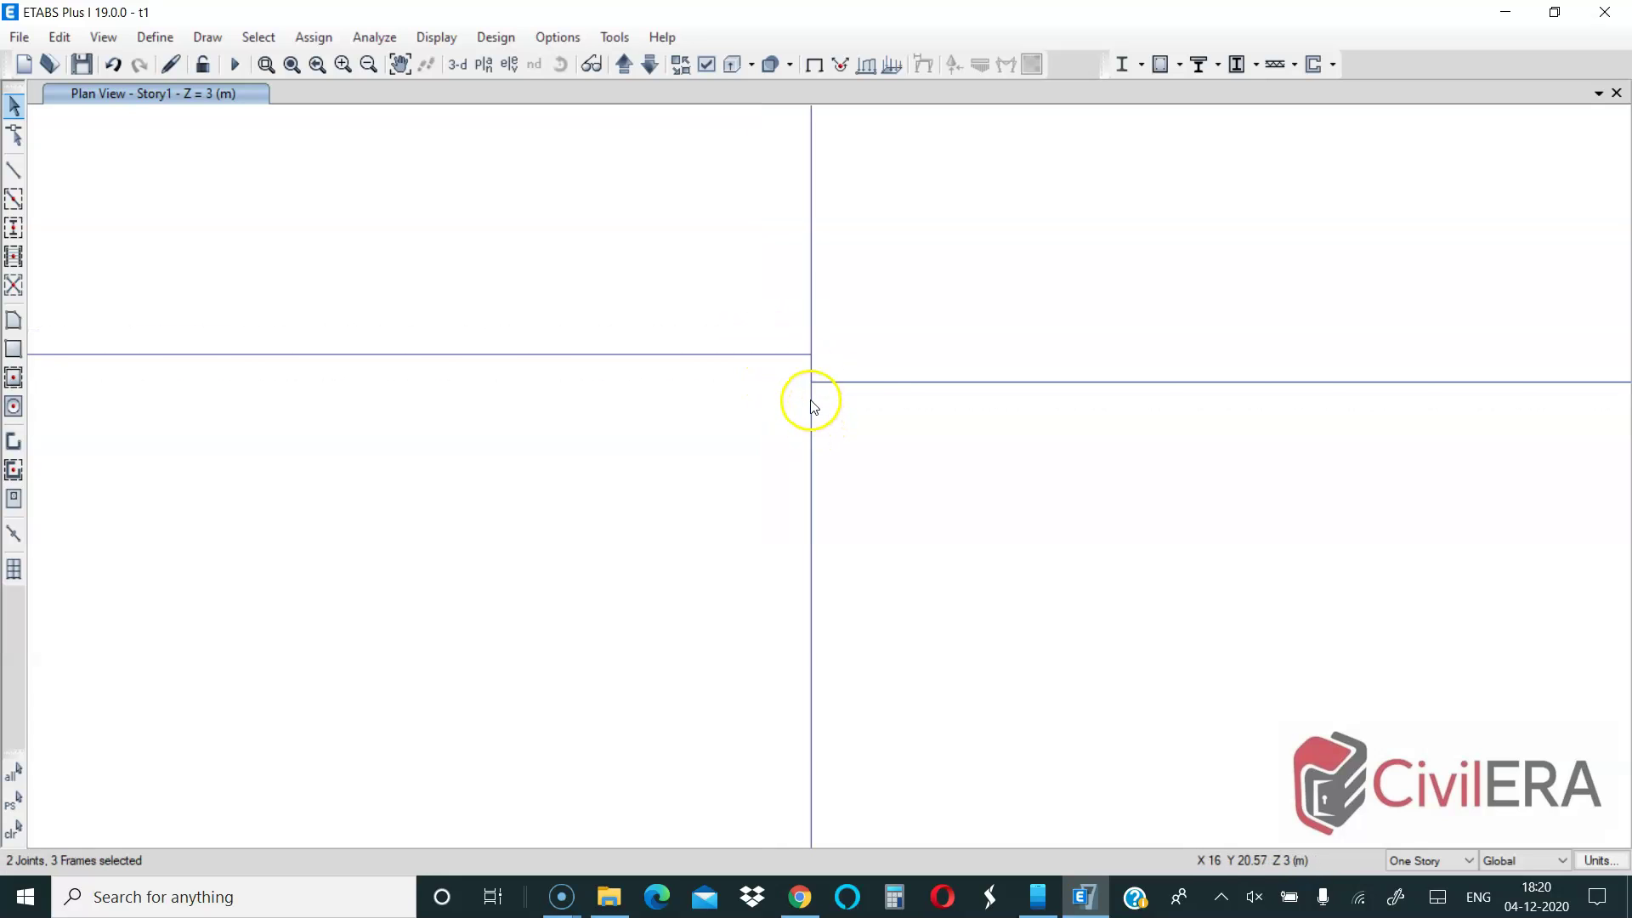
drag(778, 299, 857, 425)
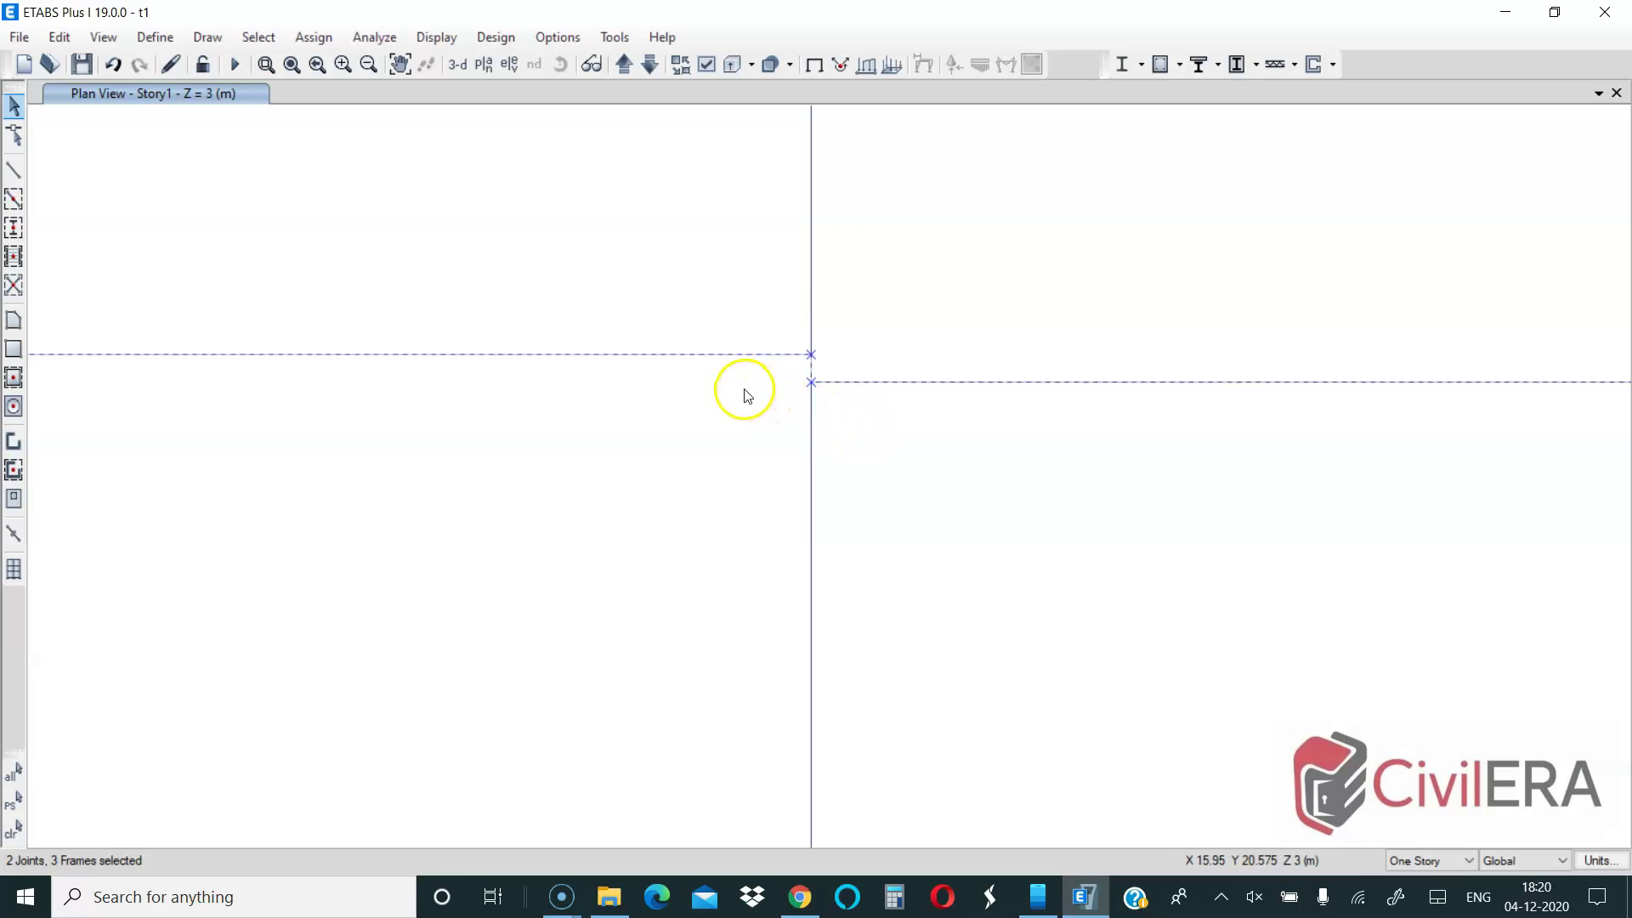
scroll(718, 404, down, 3)
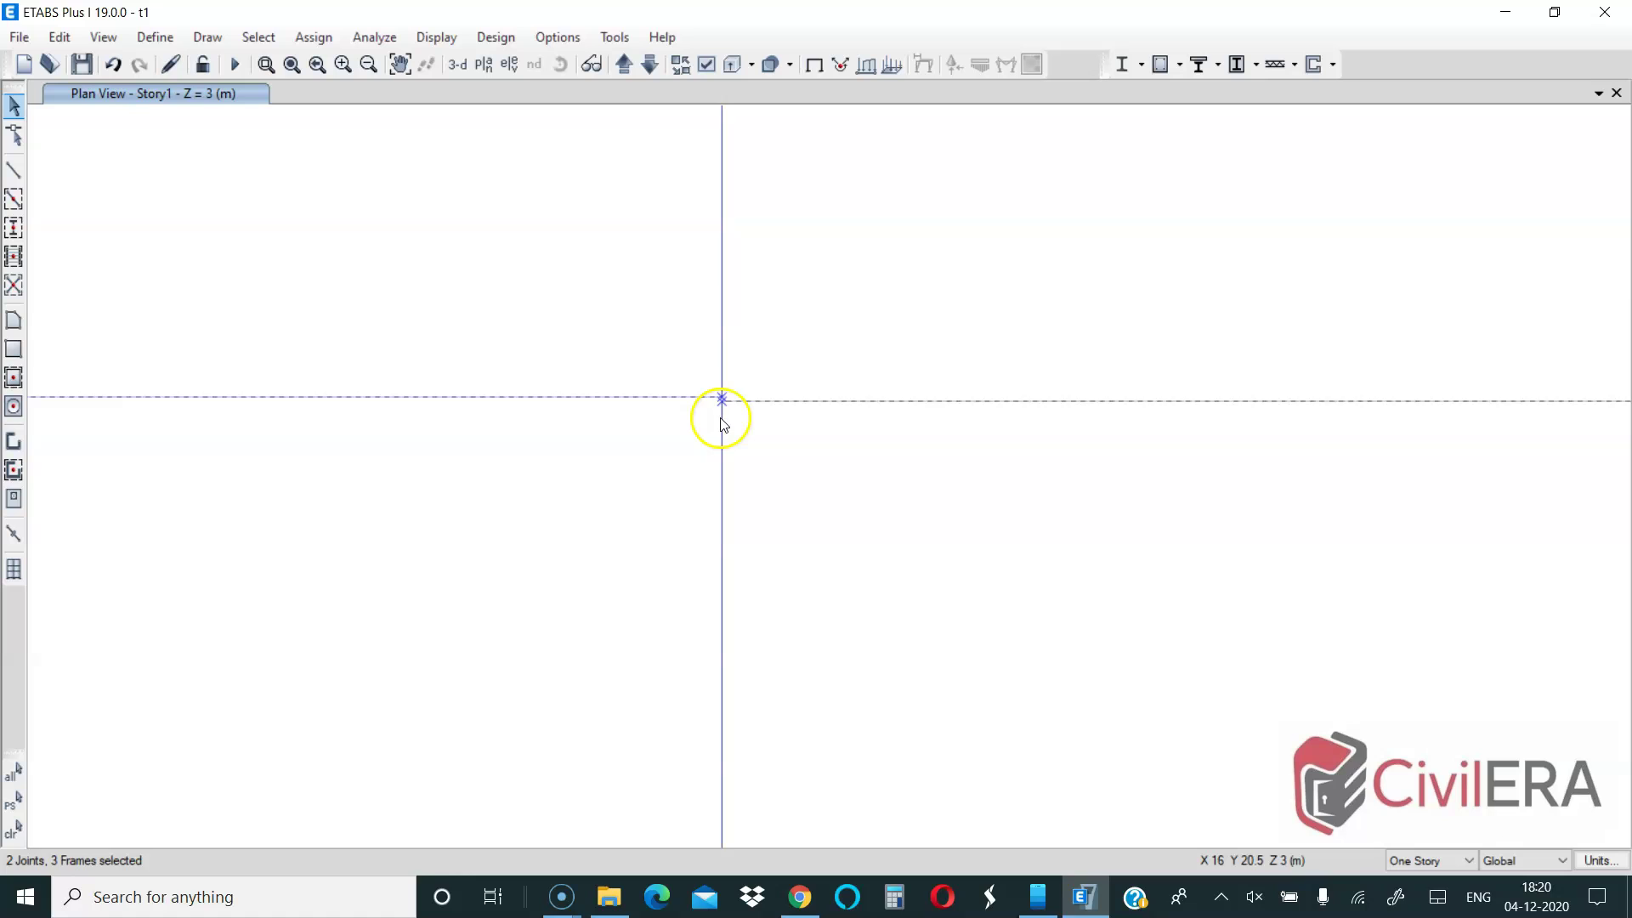
scroll(723, 423, up, 3)
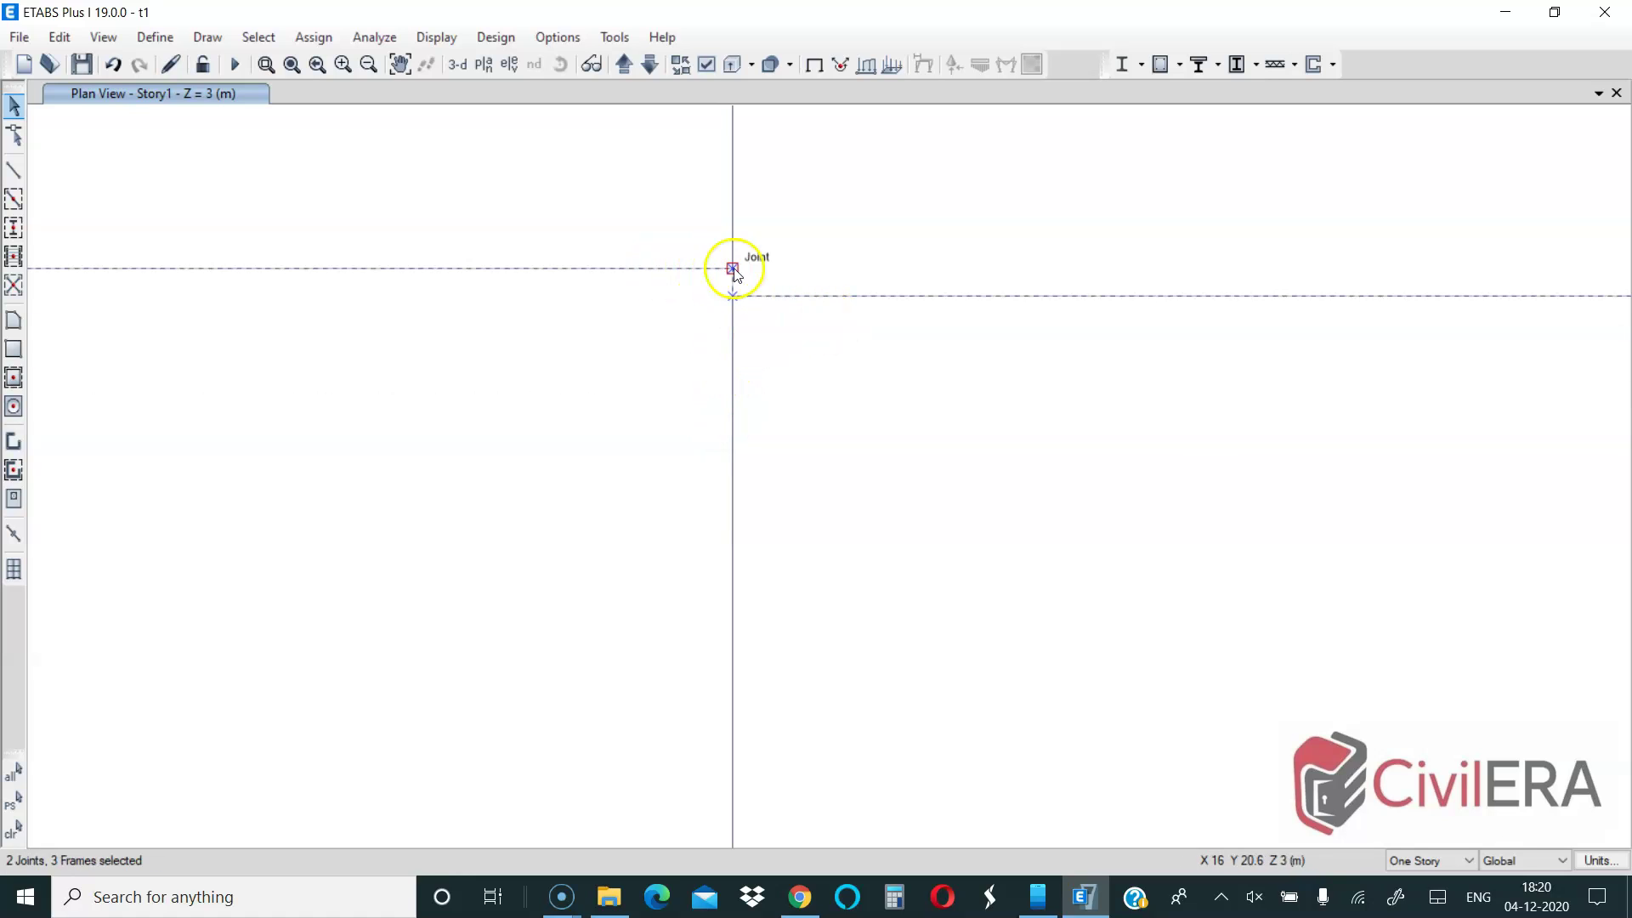
scroll(736, 284, up, 5)
drag(640, 149, 756, 449)
scroll(724, 511, down, 3)
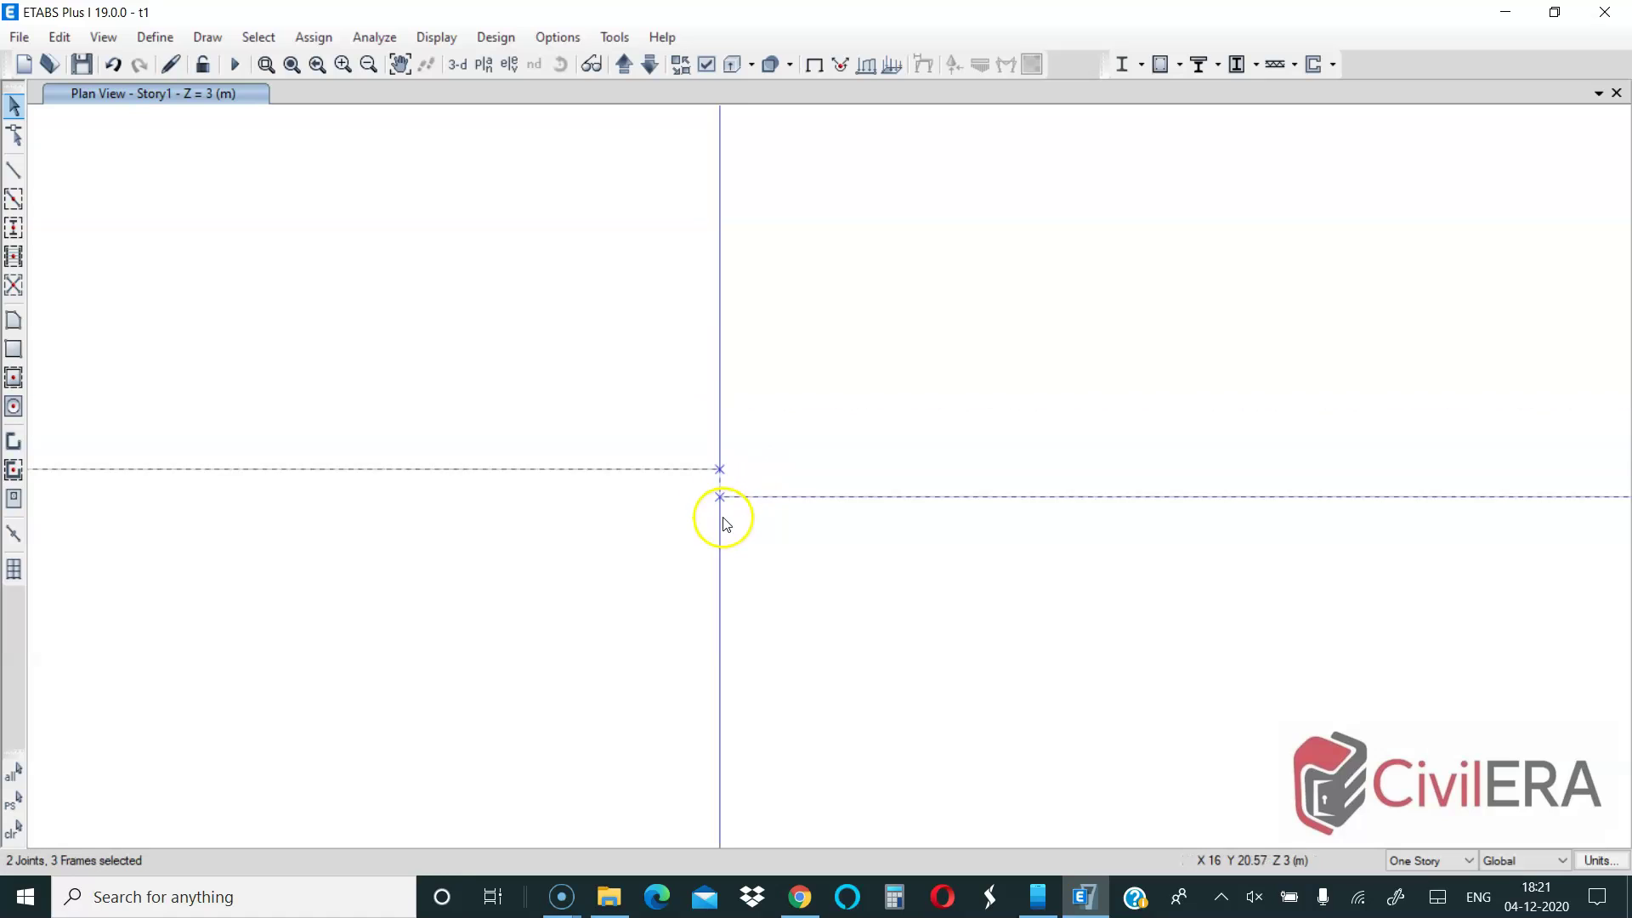
scroll(724, 522, down, 2)
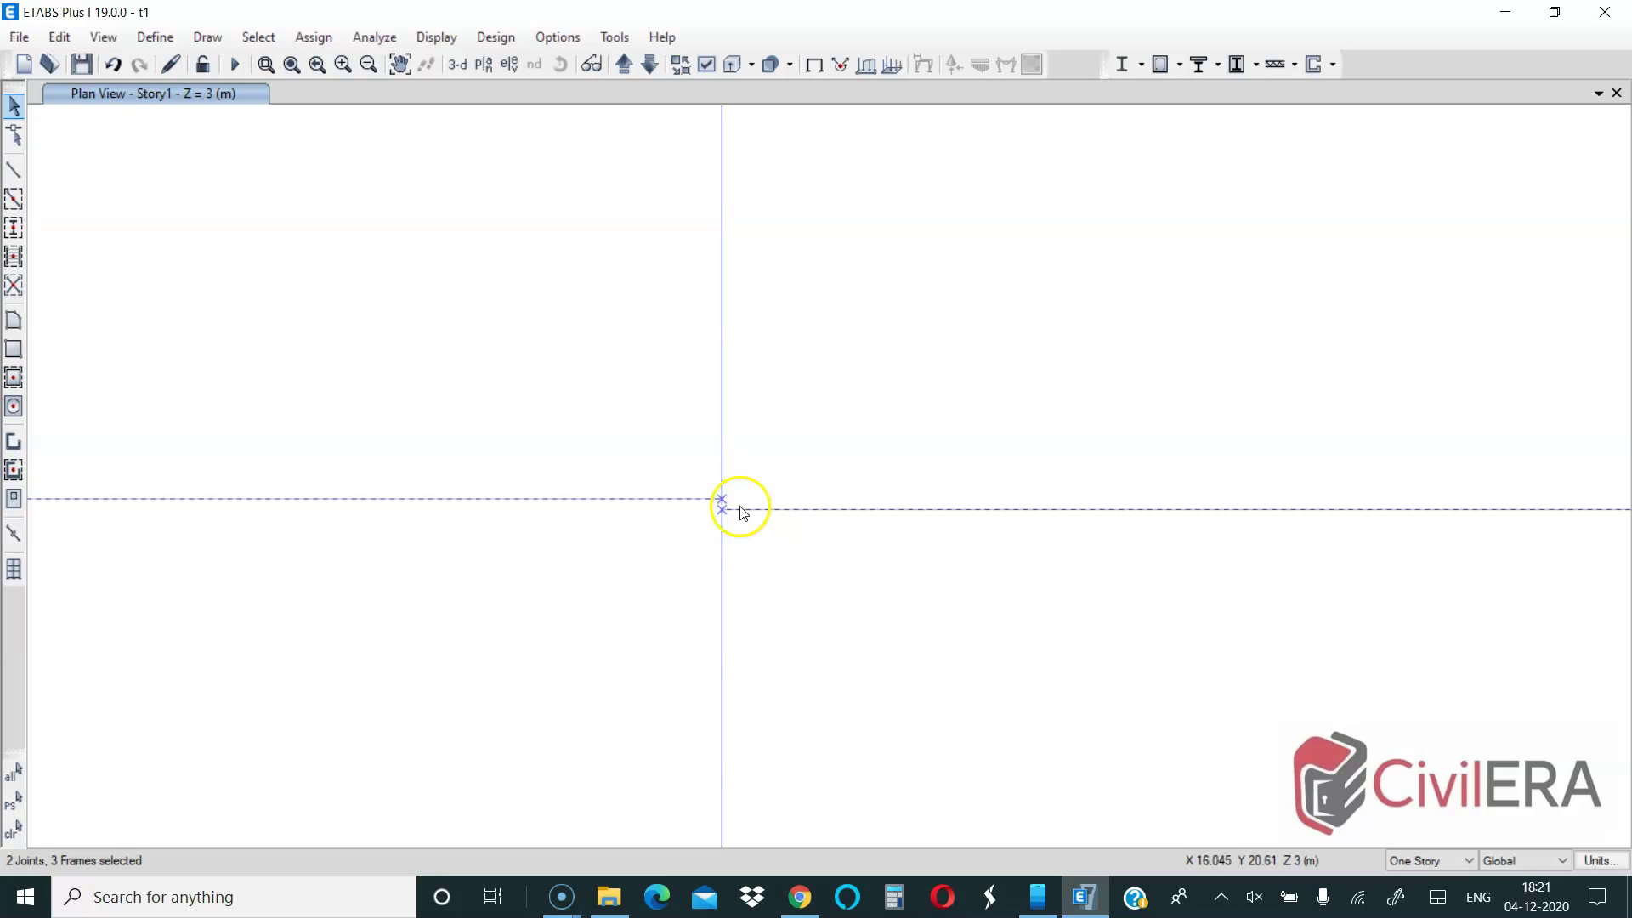
scroll(727, 512, up, 3)
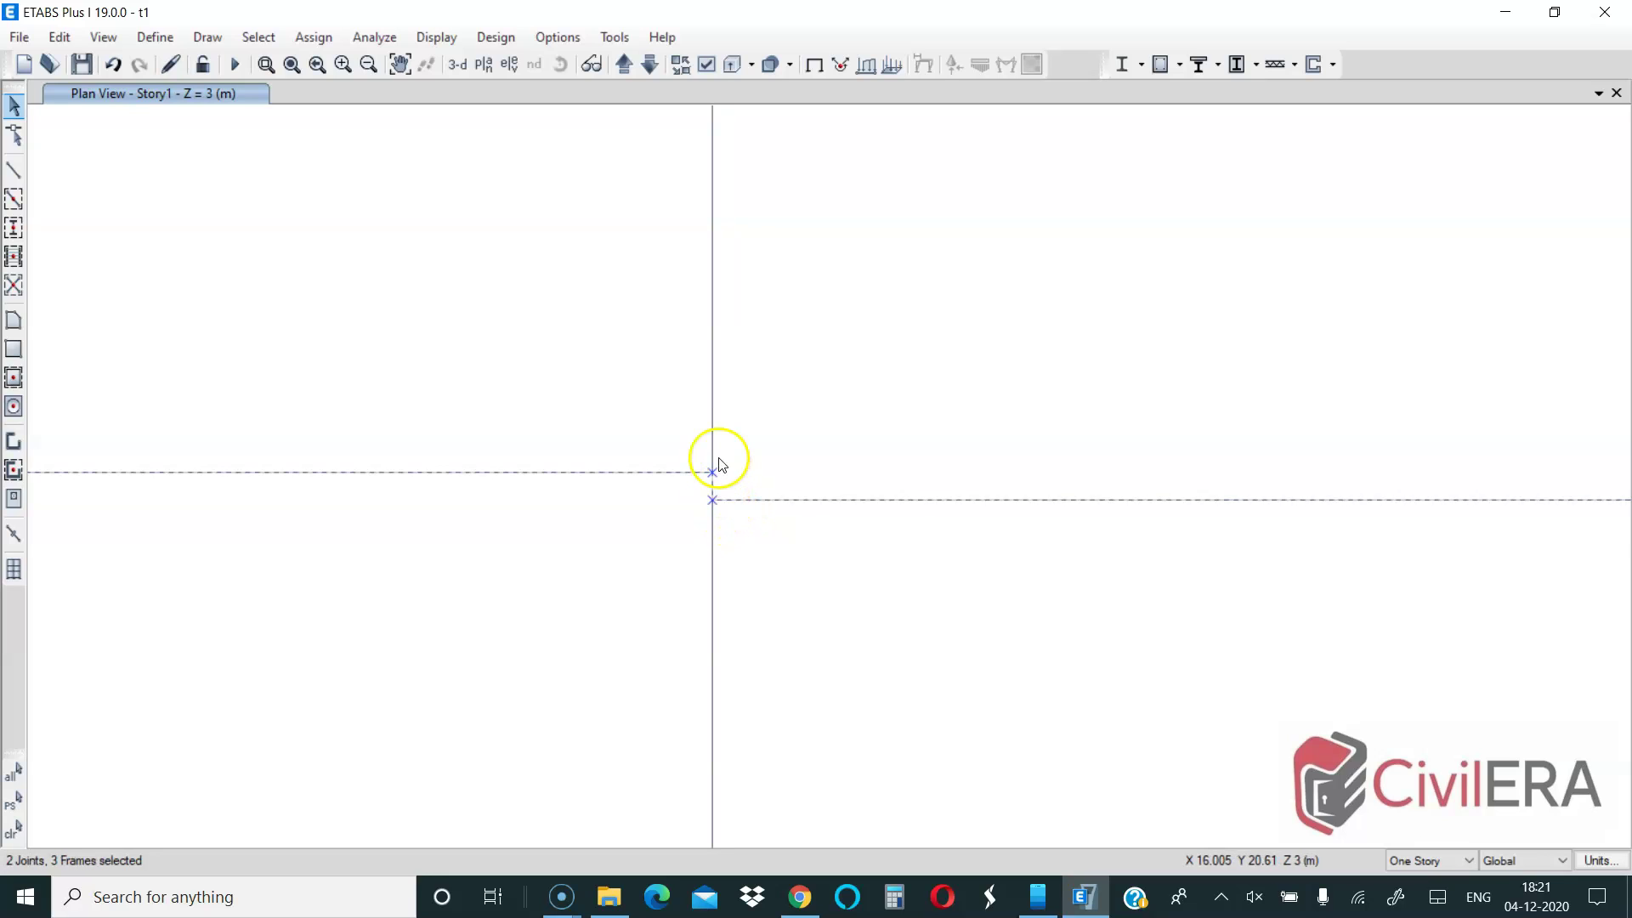
scroll(789, 410, down, 6)
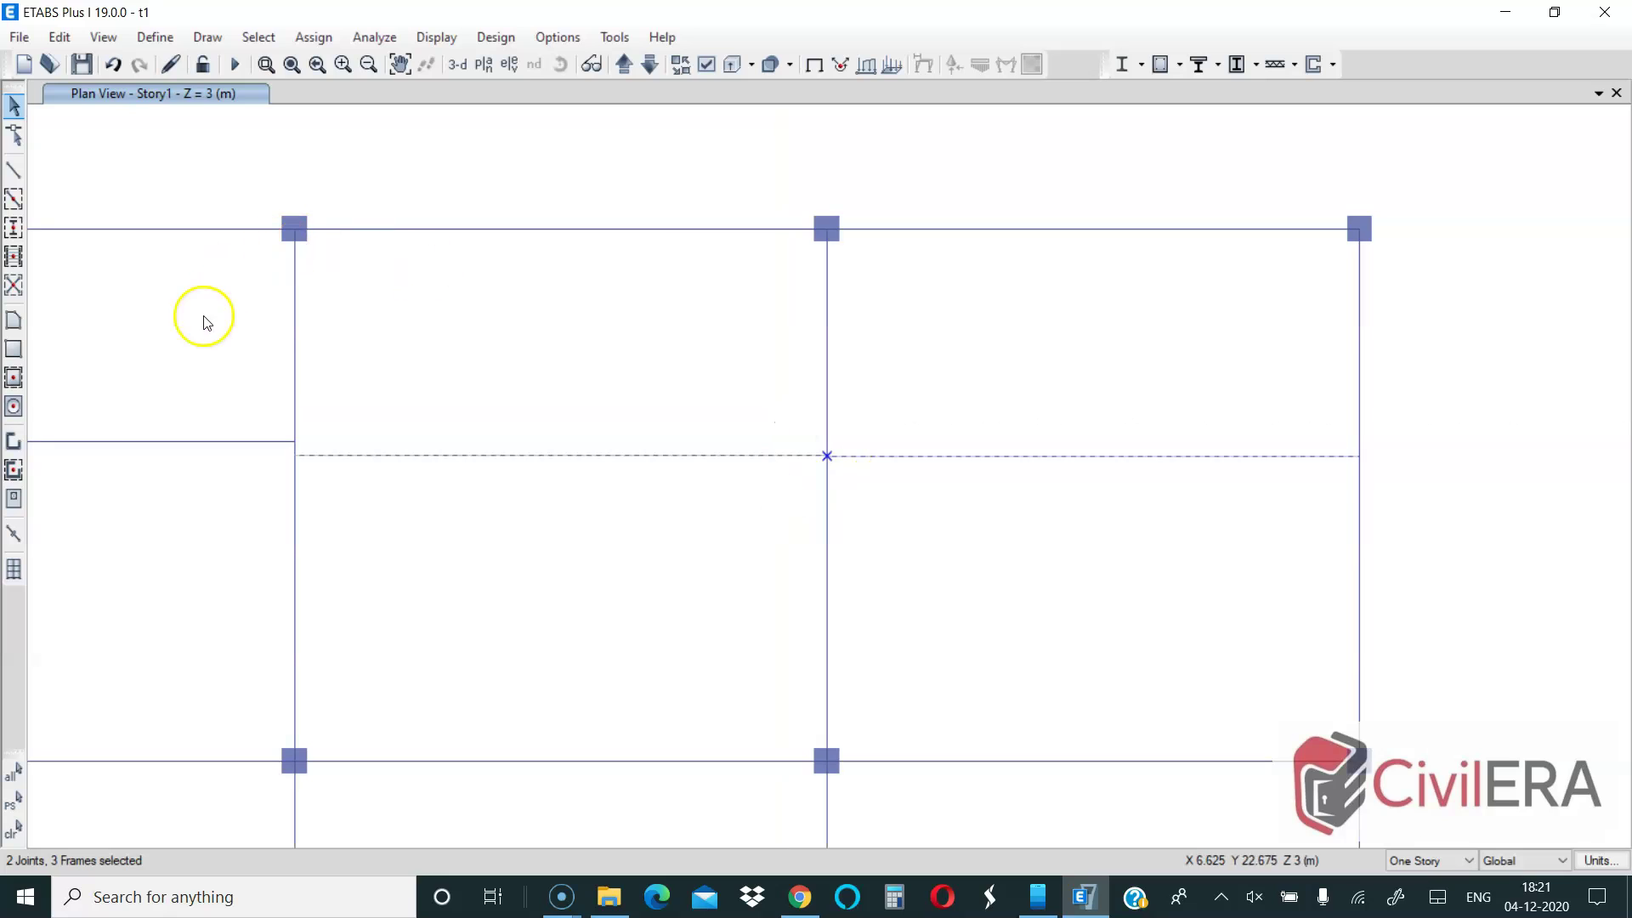
click(19, 838)
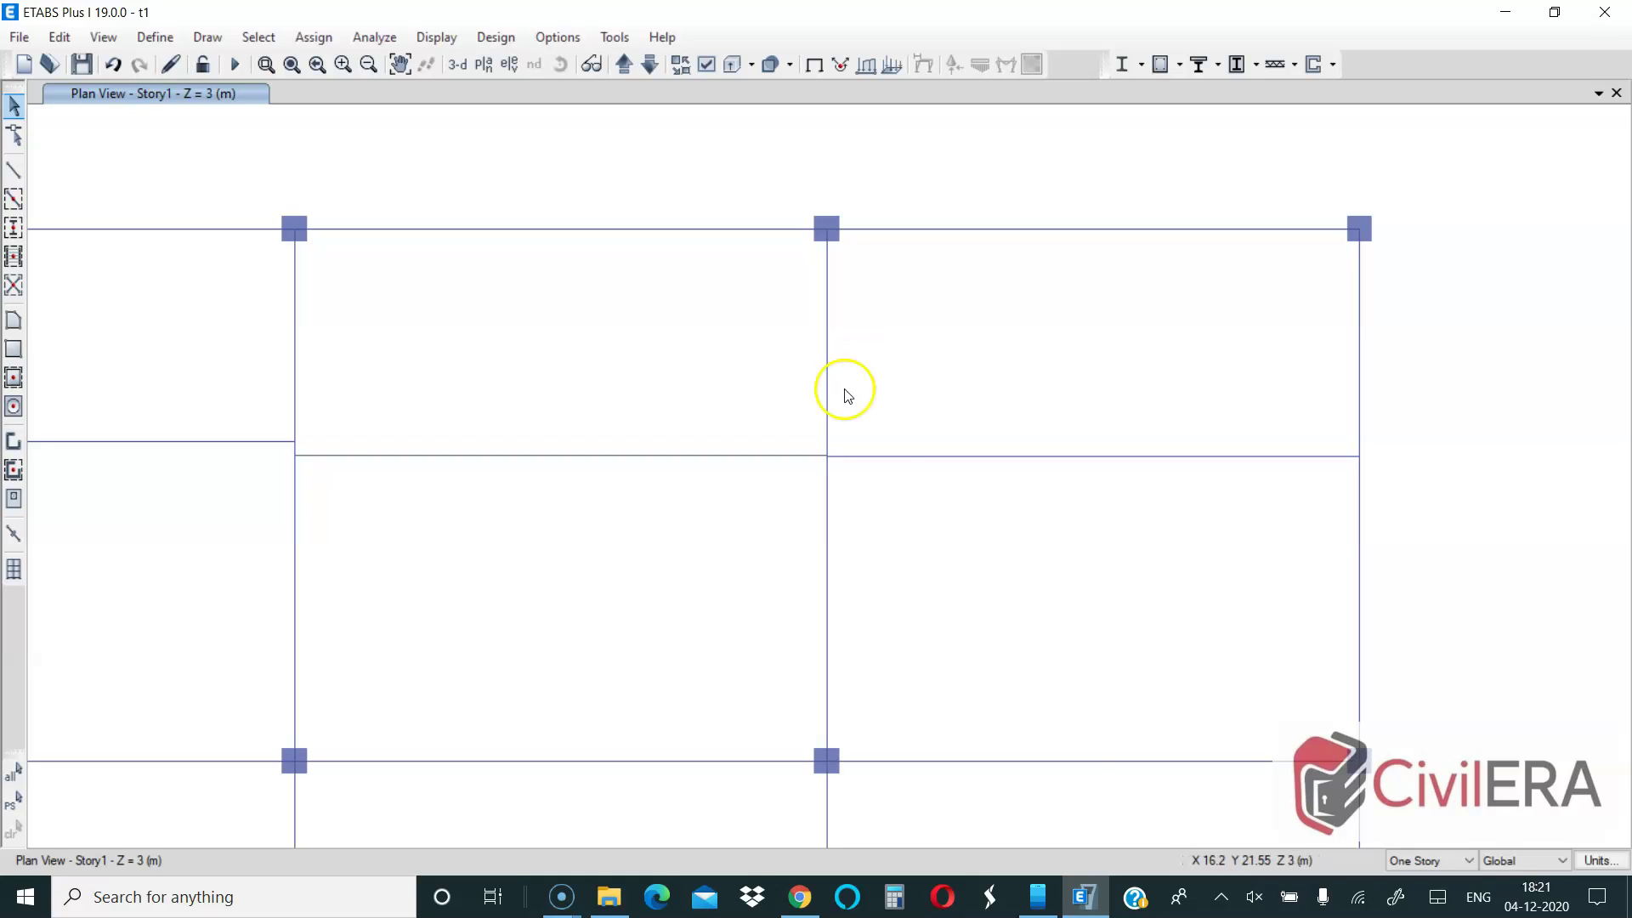
- Select the middle-intersection joints and adjacent beams, deselect the beam halves, and clear the selection
drag(798, 405, 910, 540)
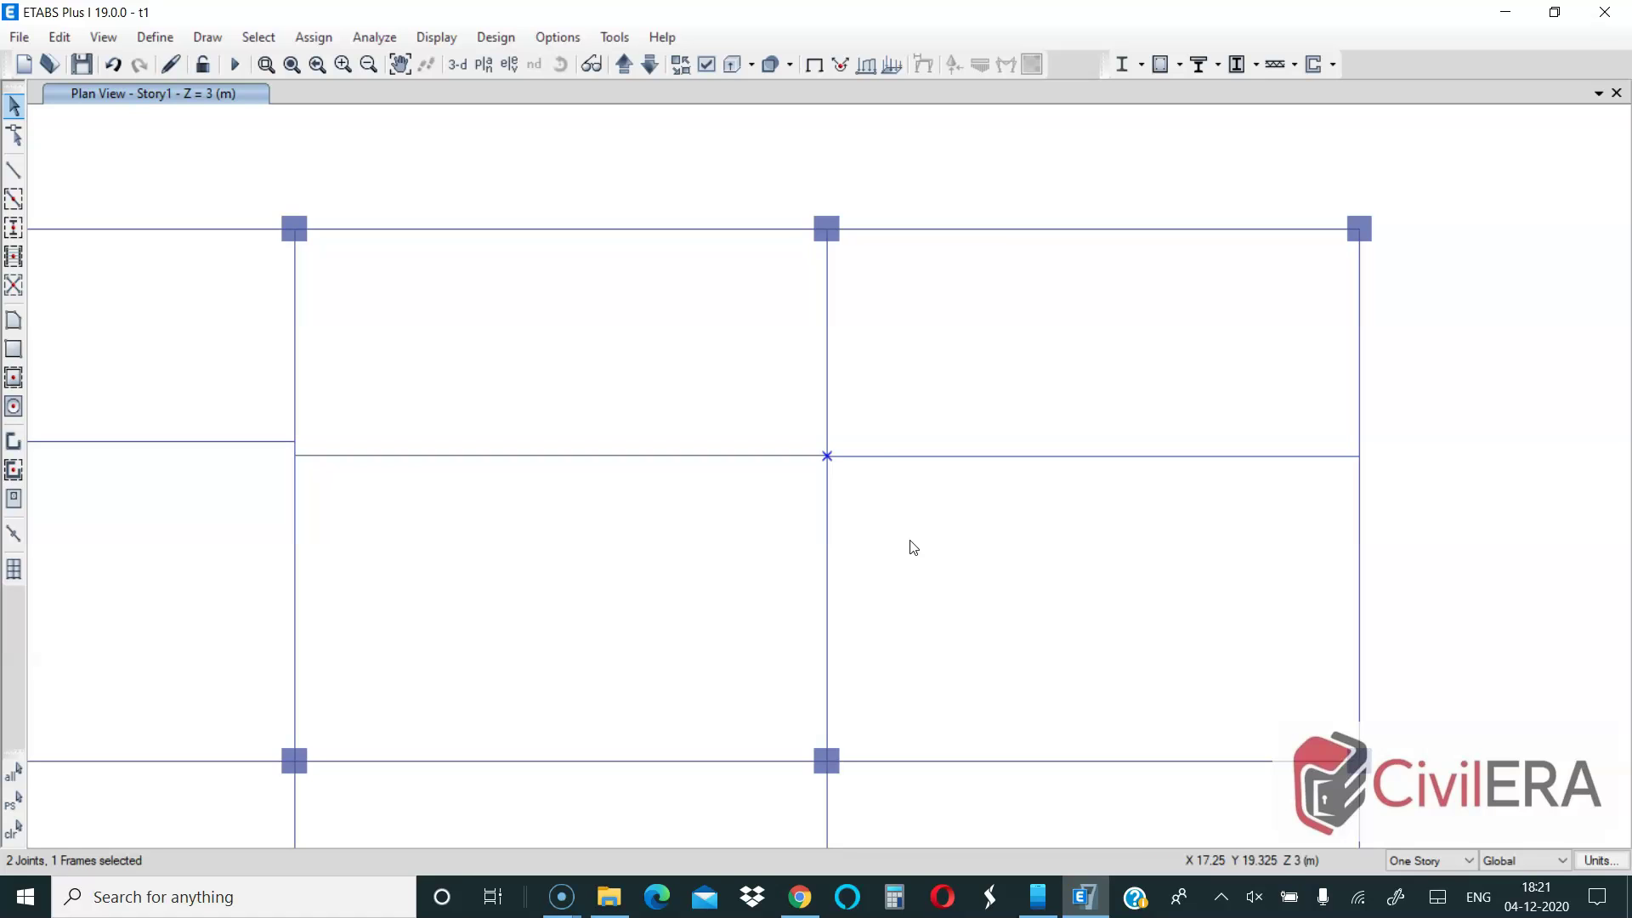
drag(901, 535, 819, 455)
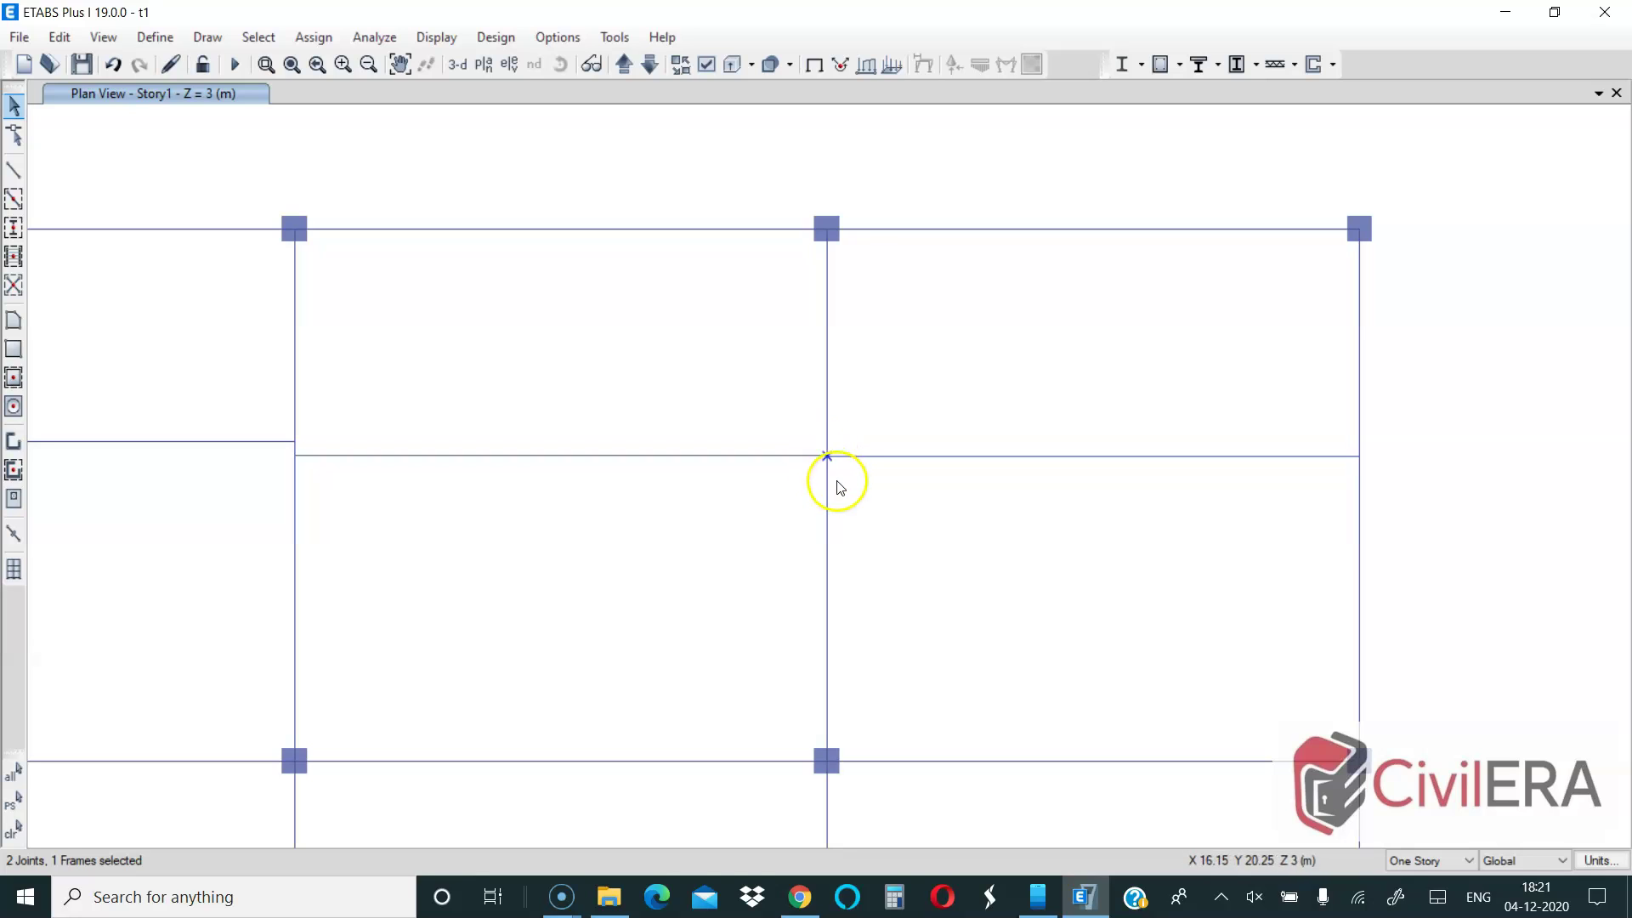
click(787, 455)
click(875, 459)
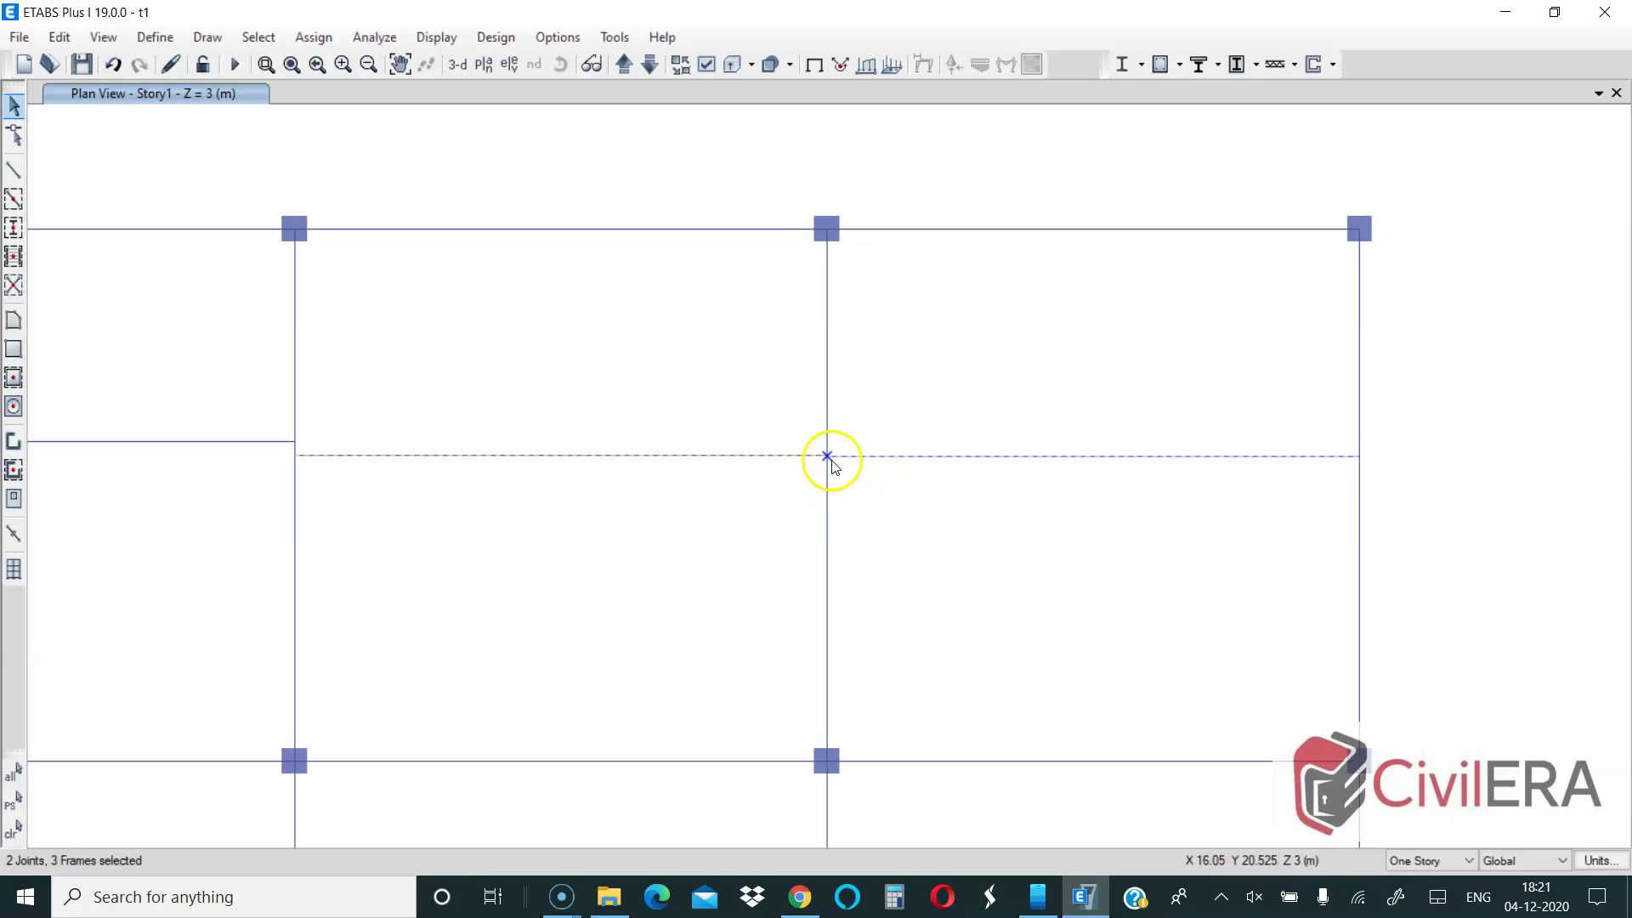
scroll(830, 459, up, 3)
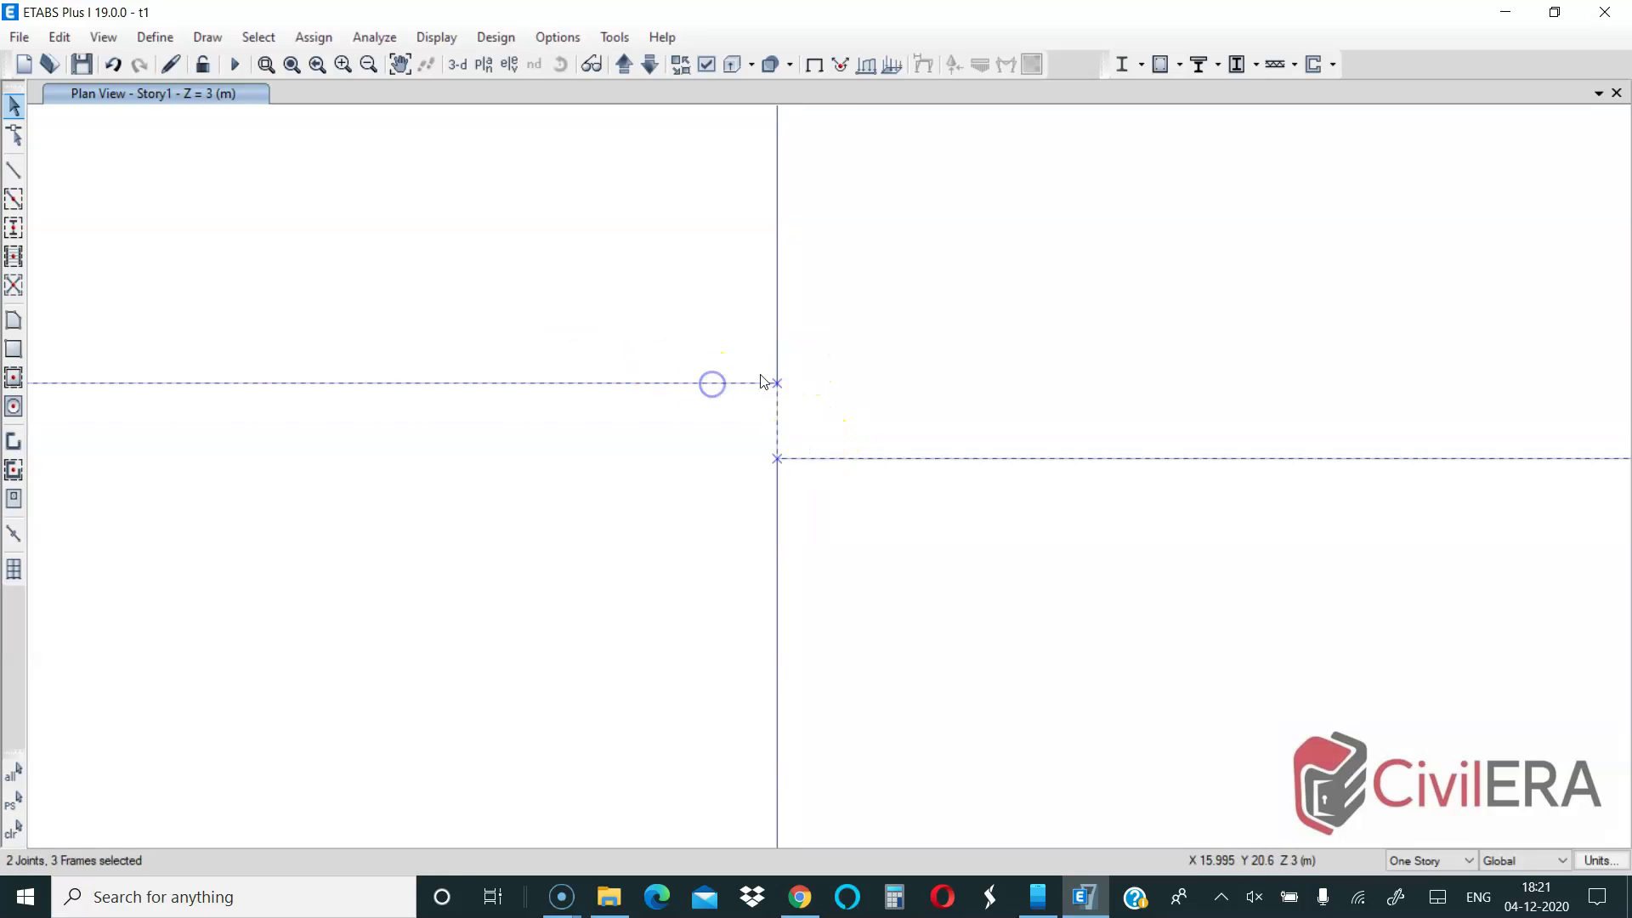
scroll(759, 455, down, 3)
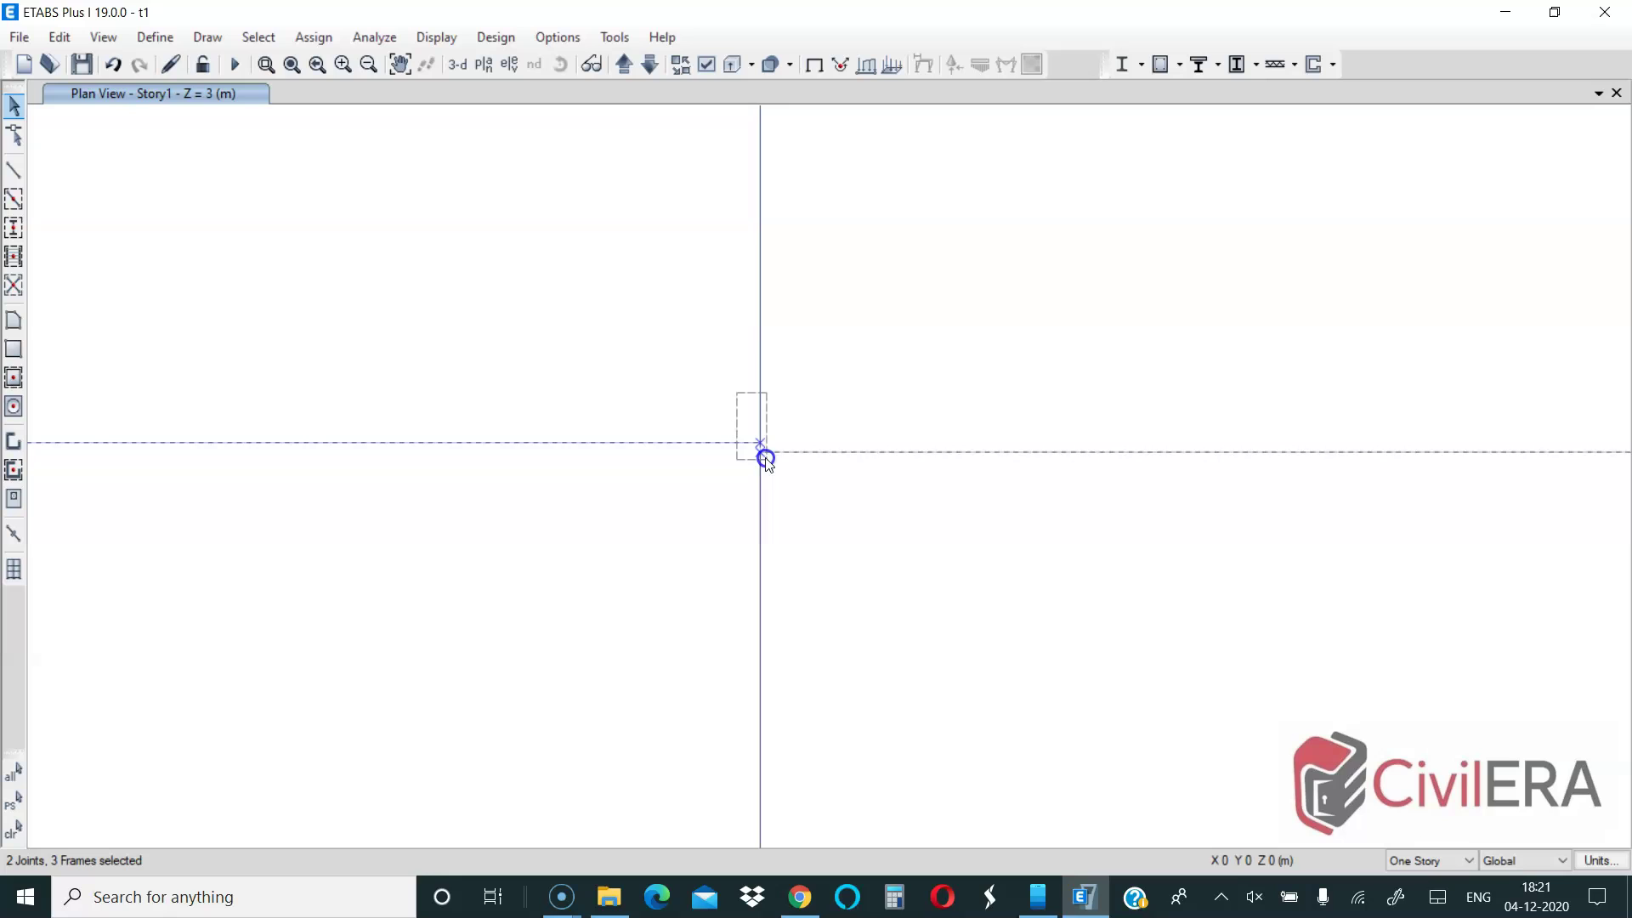
scroll(824, 384, down, 3)
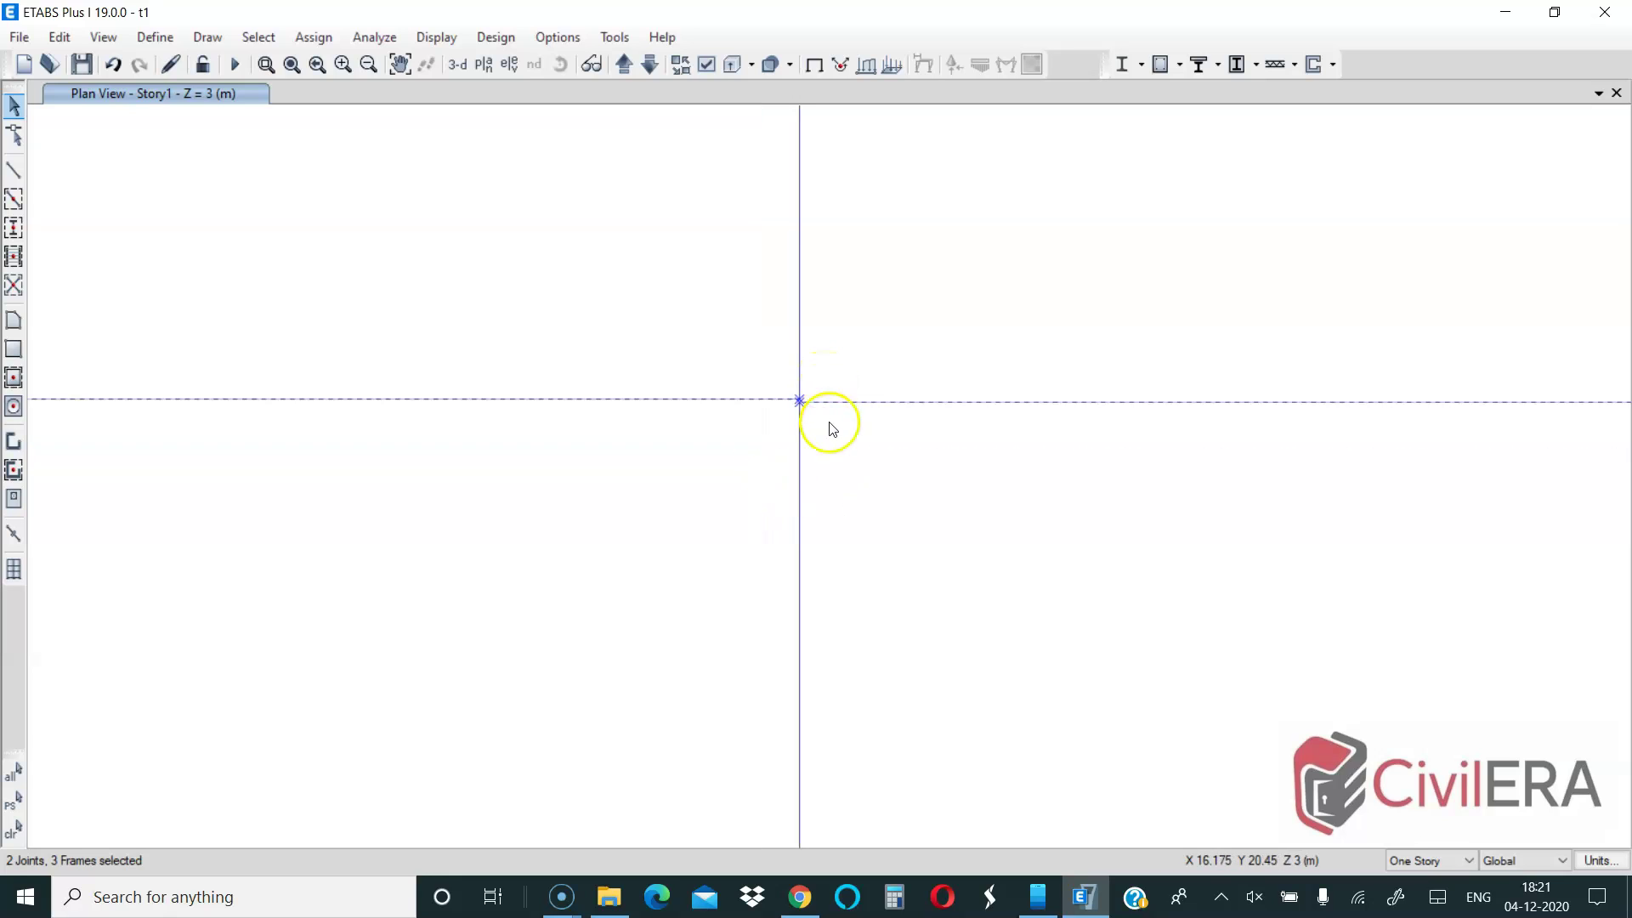
scroll(831, 430, down, 3)
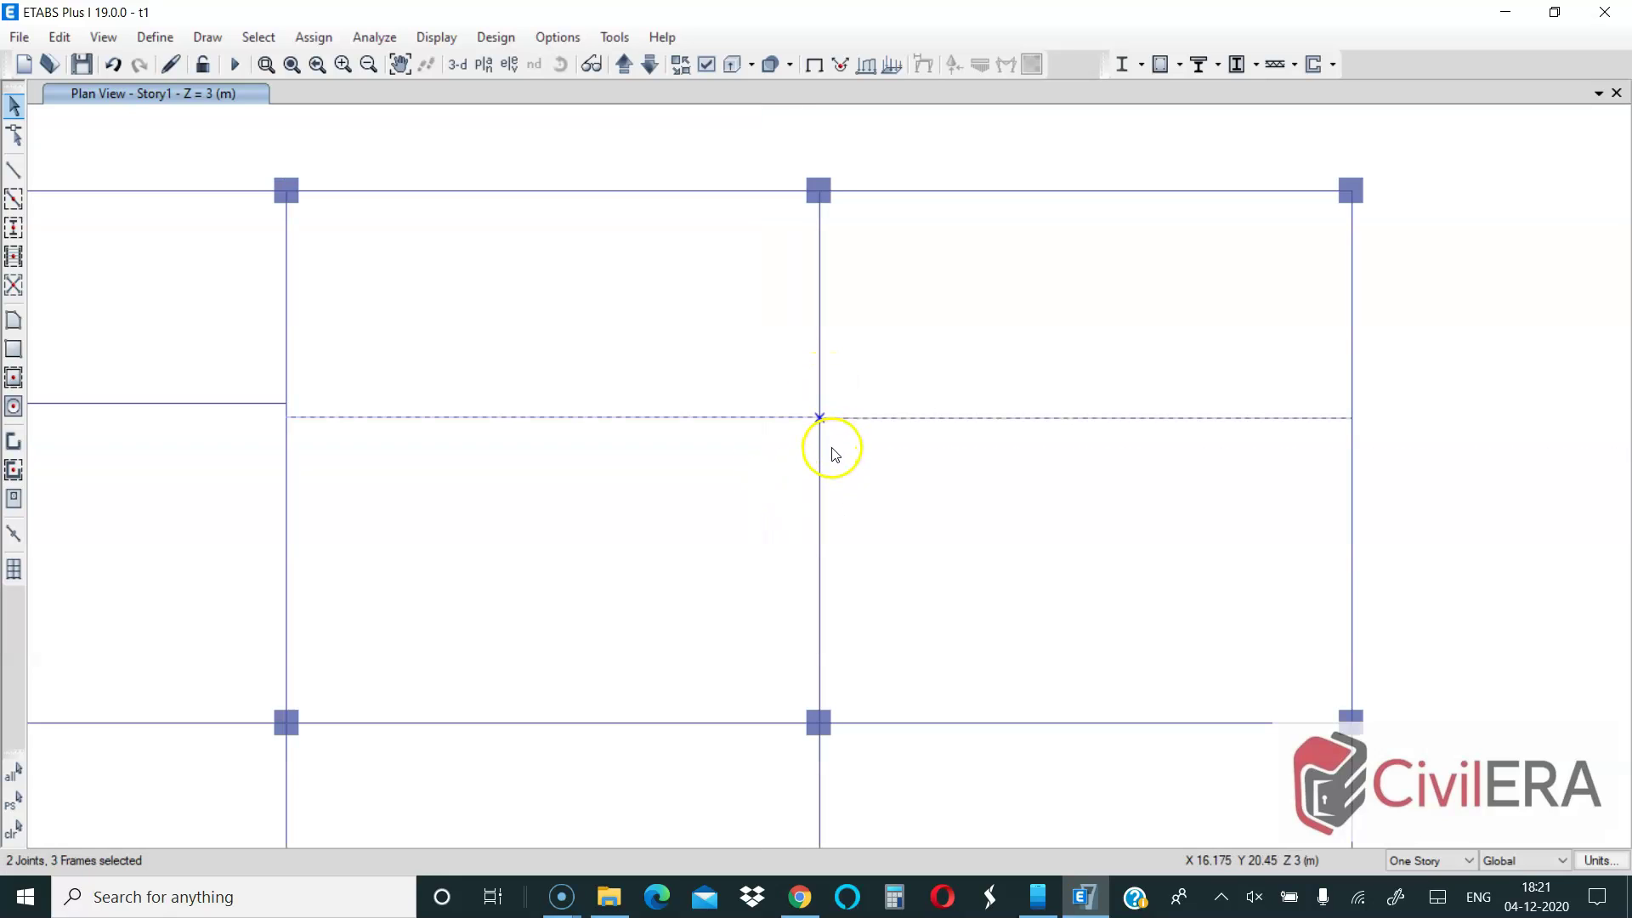
click(772, 417)
click(908, 417)
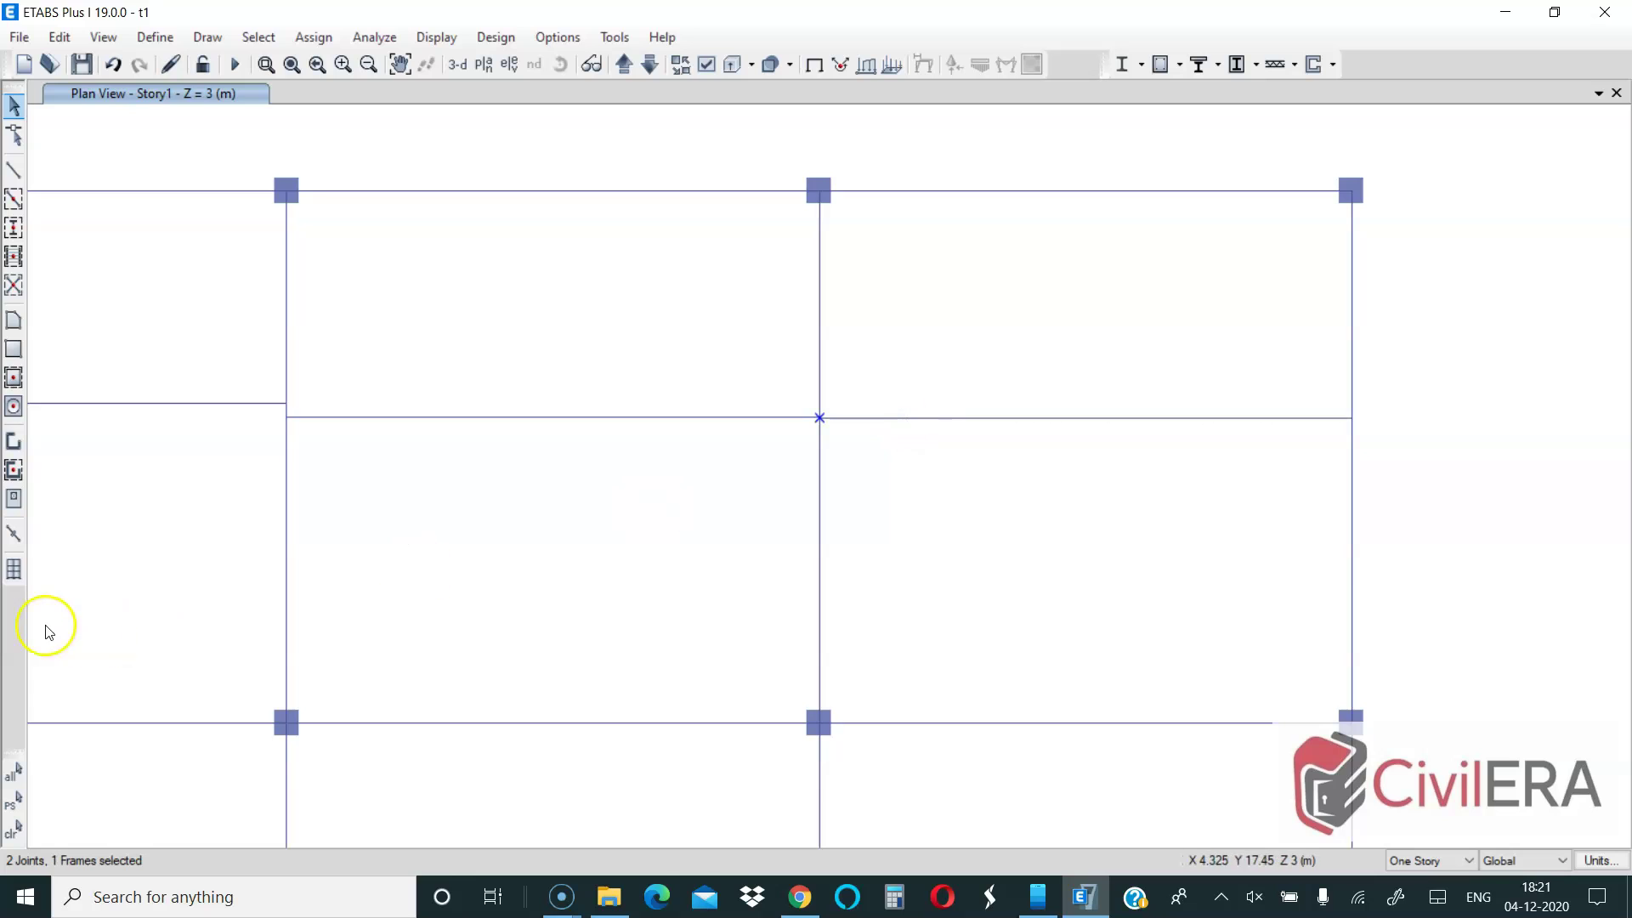
click(14, 833)
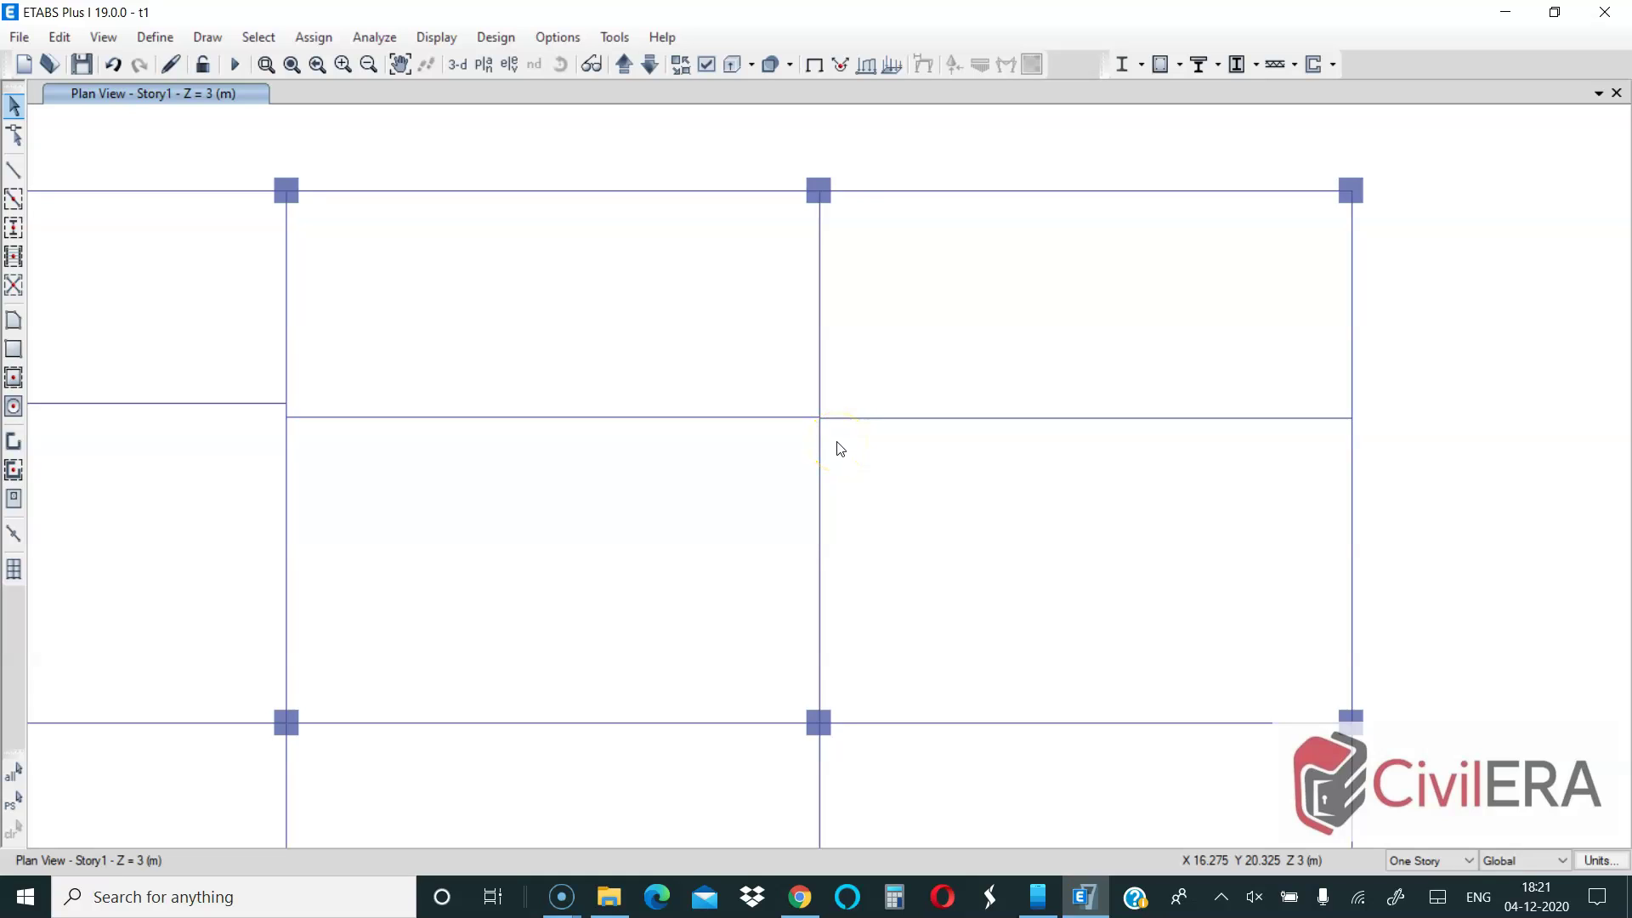
- Zoom back out to the full Story1 floor plan
scroll(940, 340, down, 3)
scroll(918, 360, up, 3)
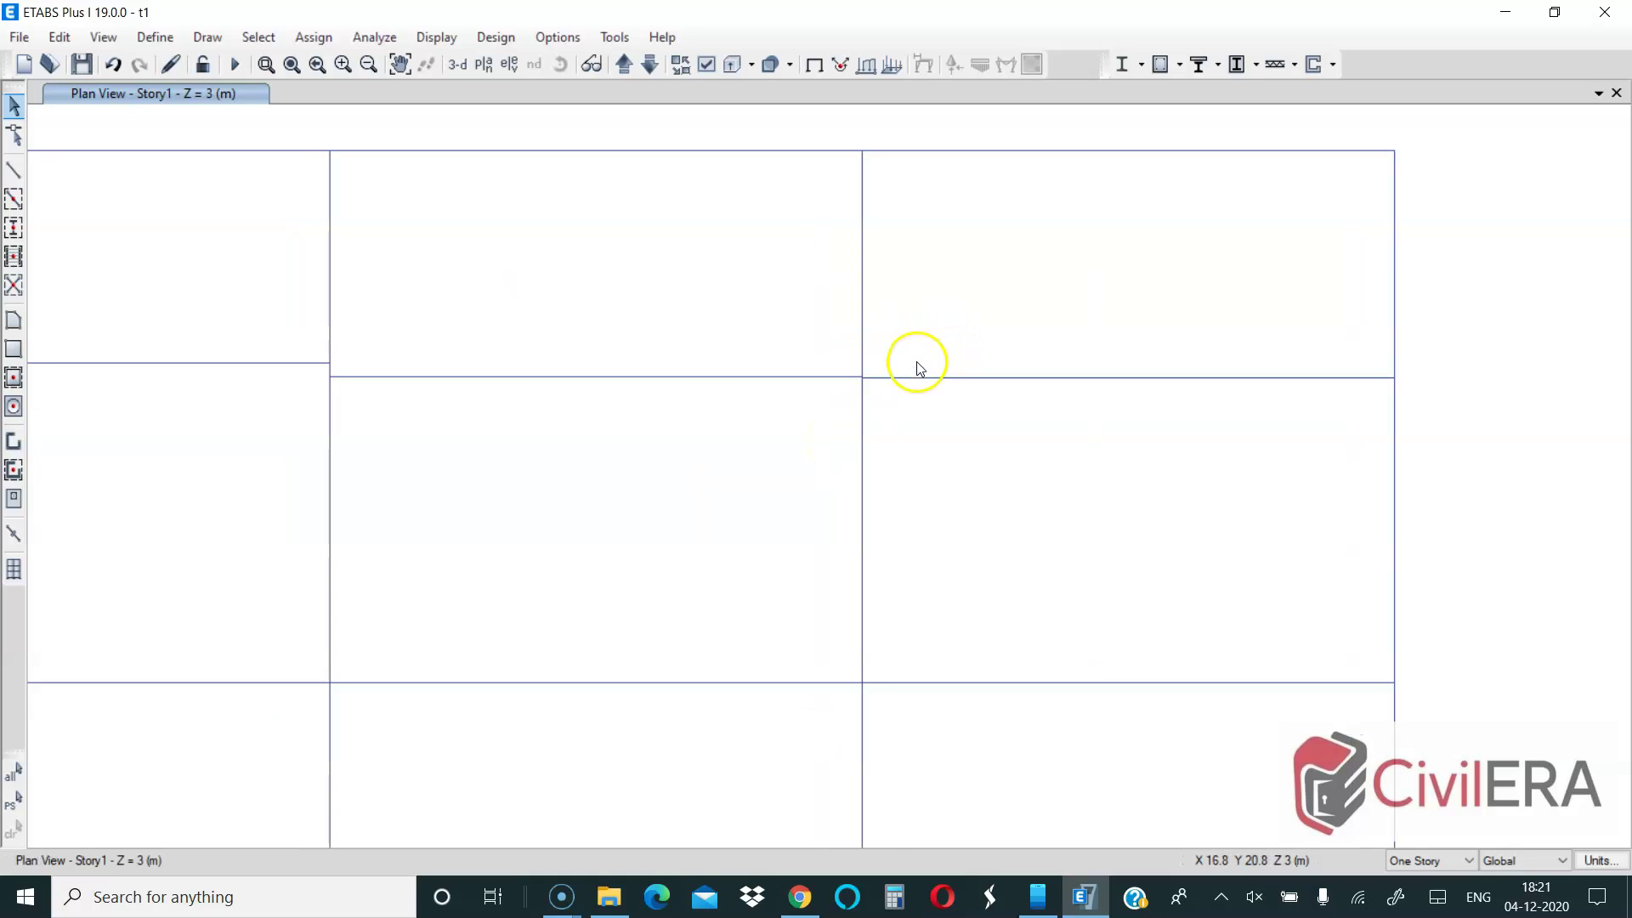
scroll(916, 360, up, 3)
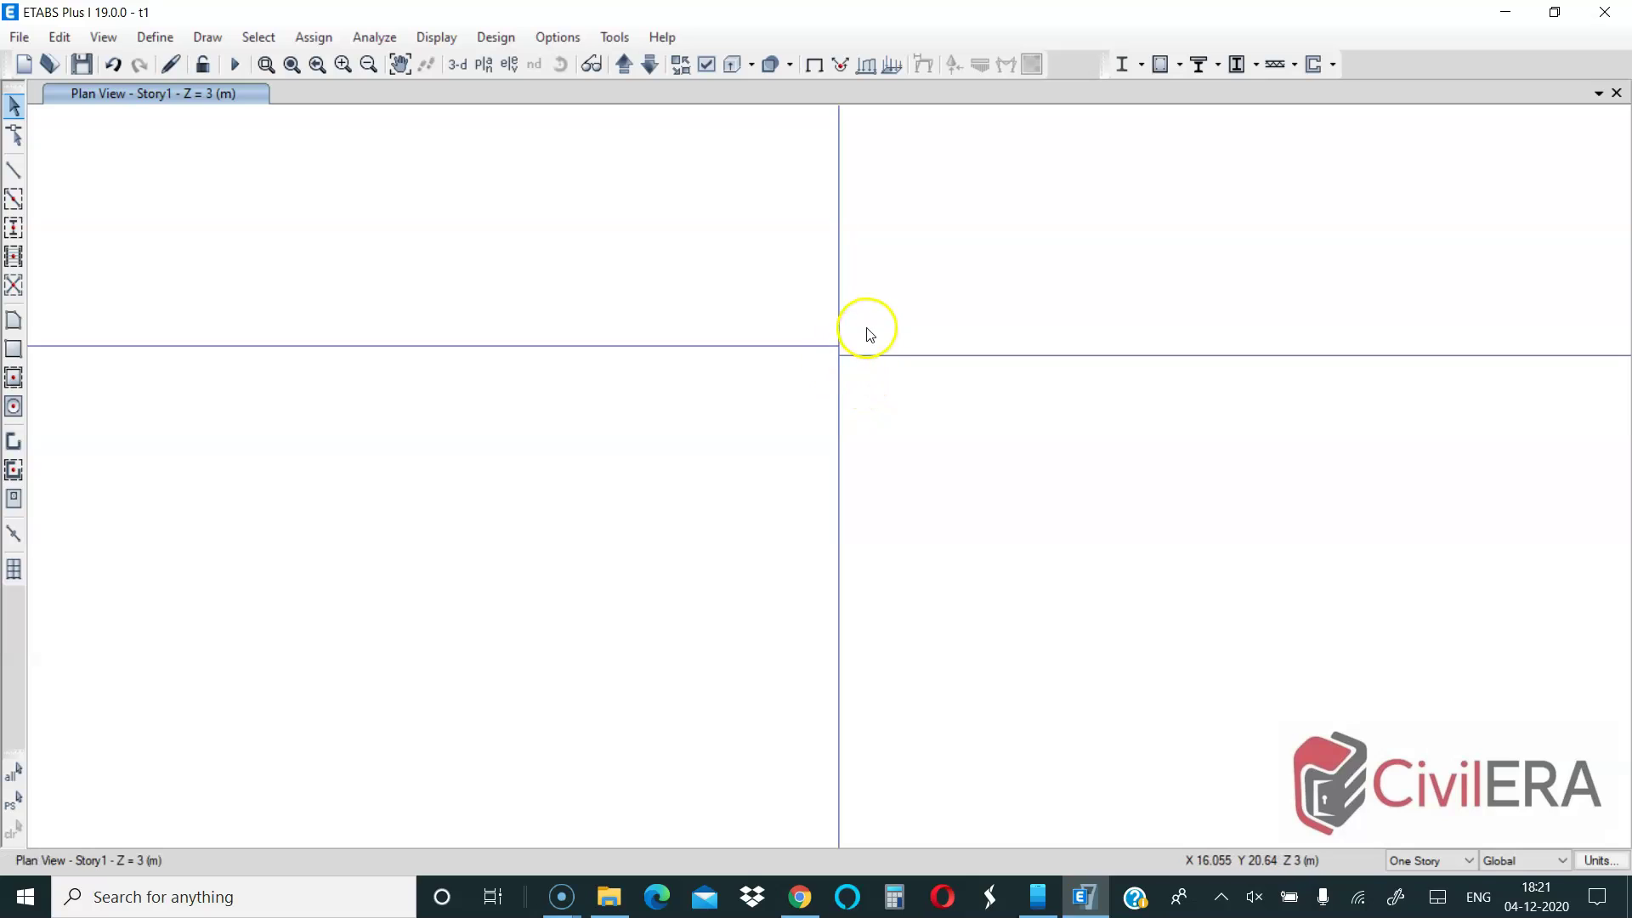
scroll(867, 340, up, 3)
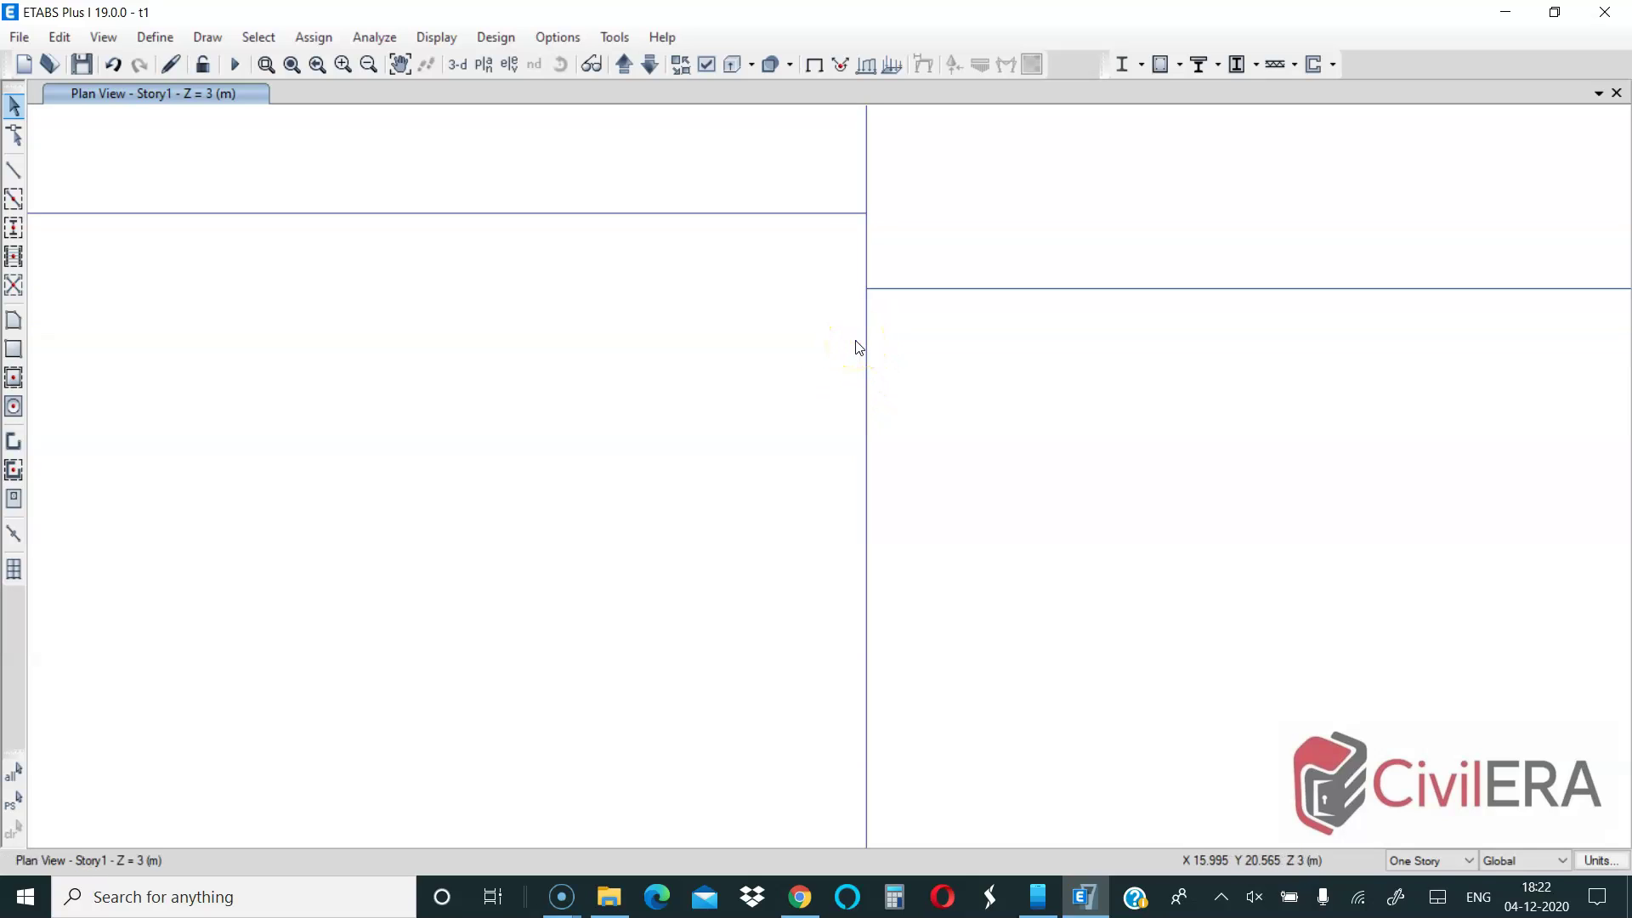
scroll(860, 350, down, 5)
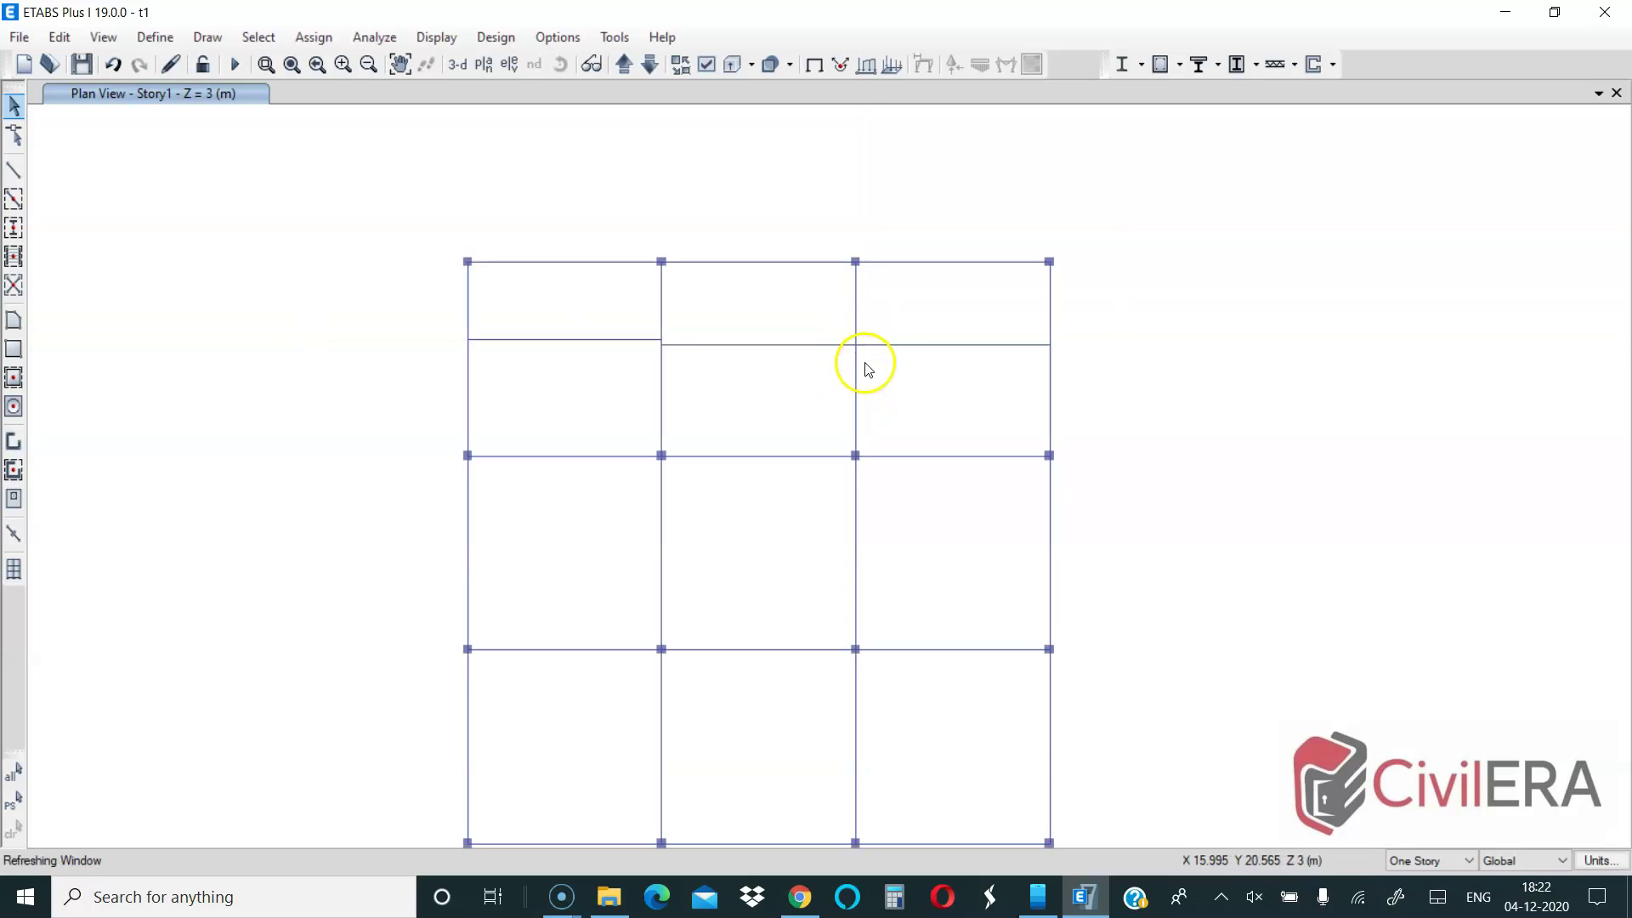
- Delete the short secondary beam in the right bay
click(1289, 397)
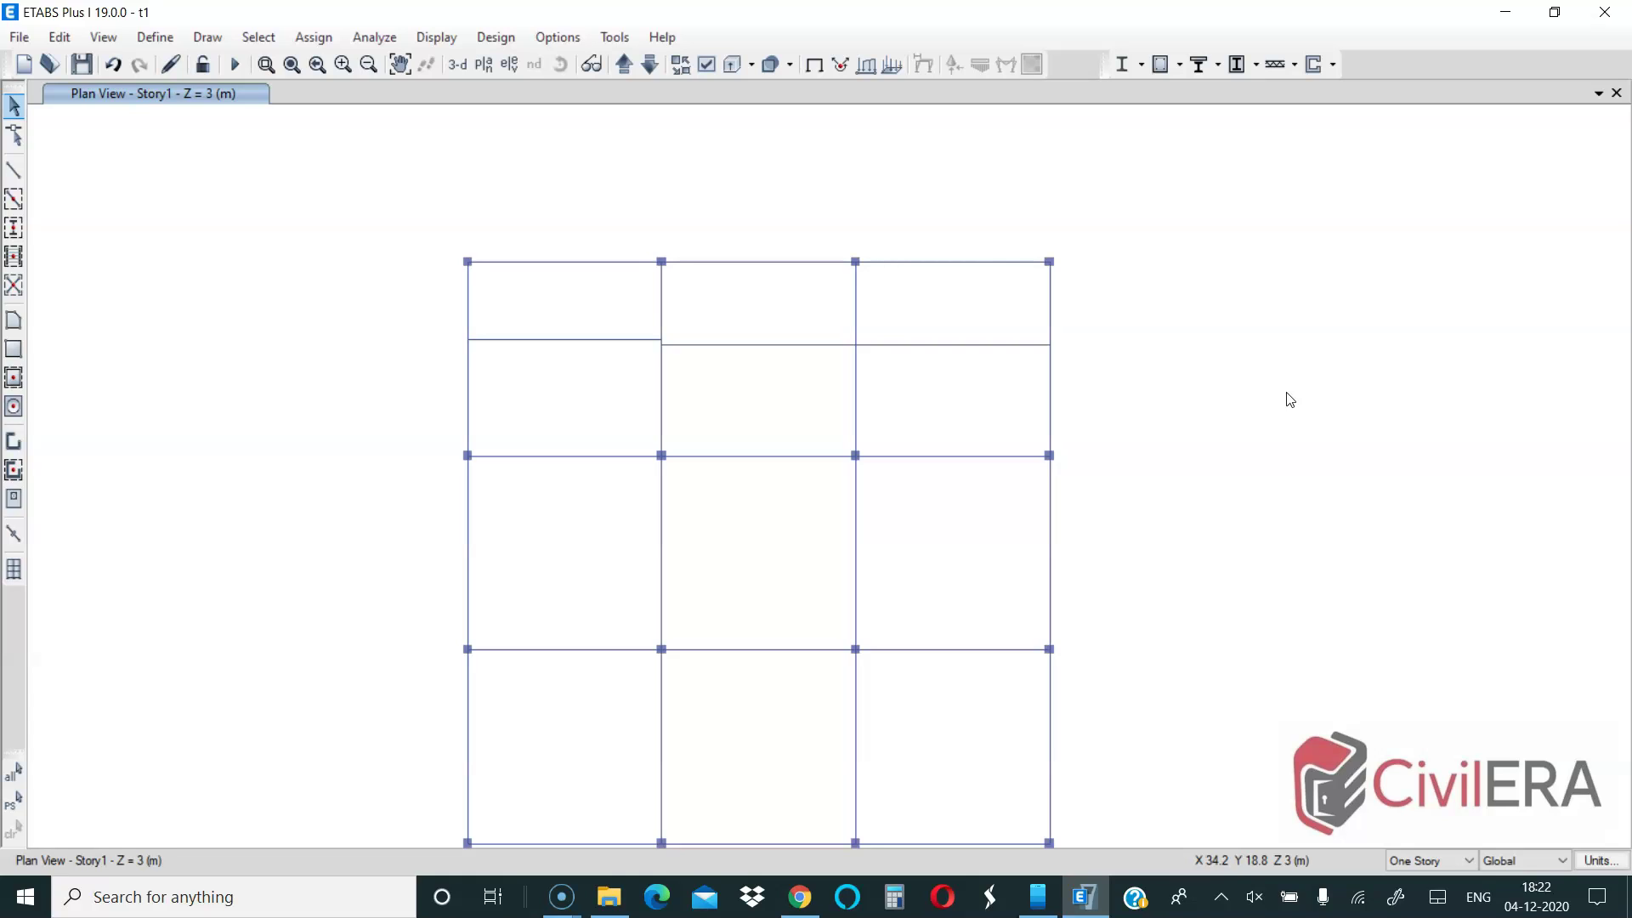
click(908, 346)
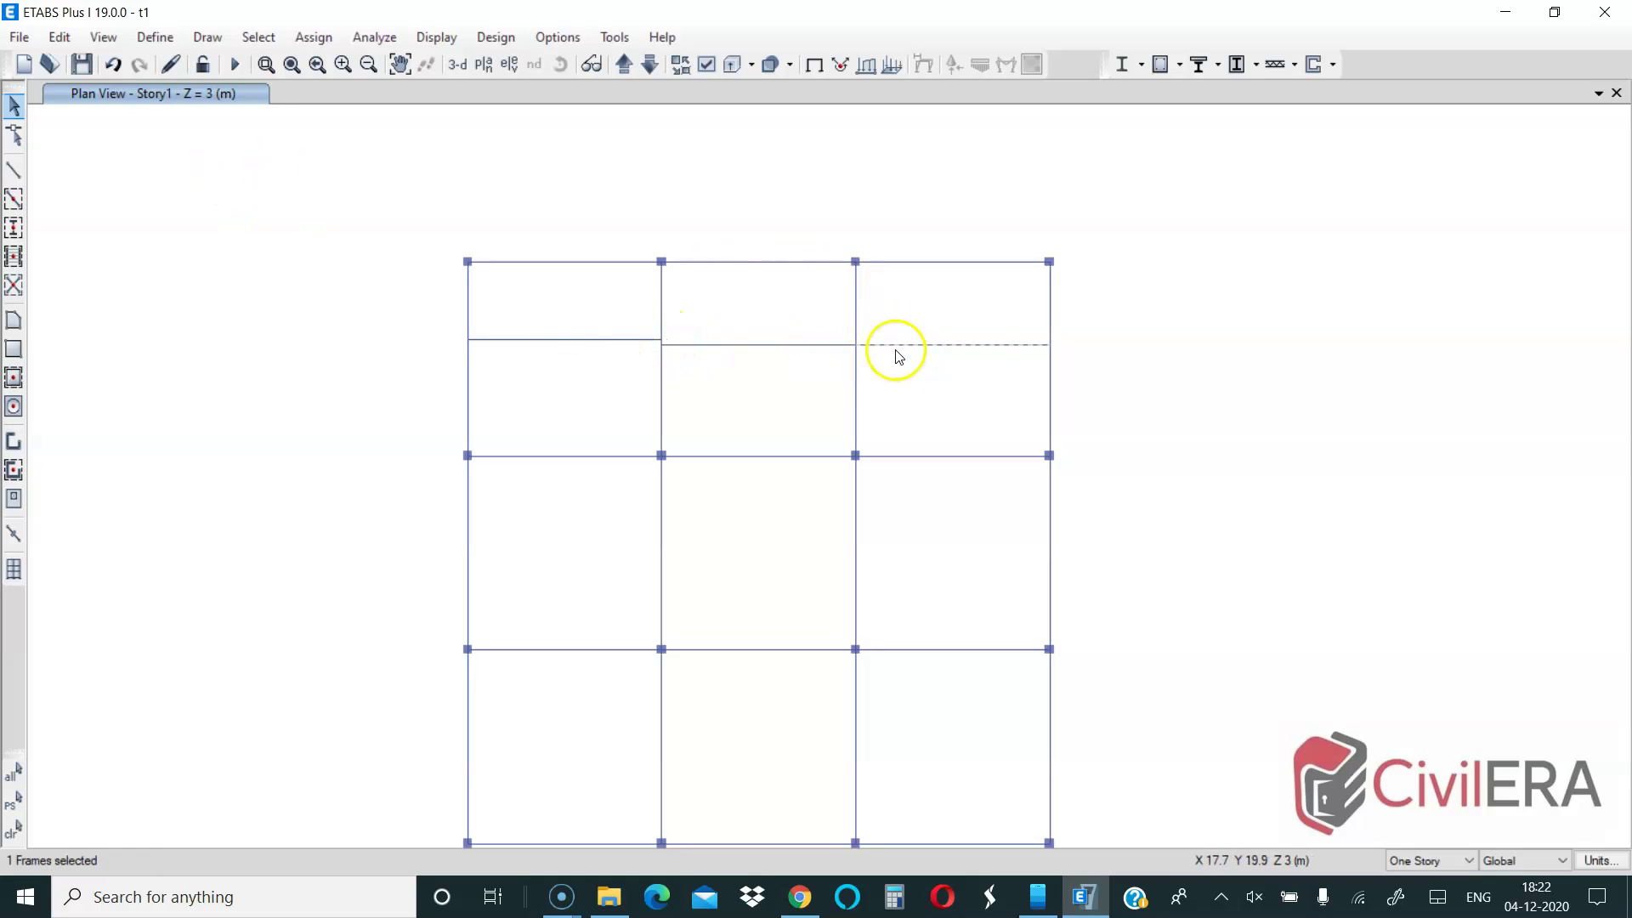
key(Delete)
- Select the secondary beam in the middle bay
scroll(939, 365, up, 3)
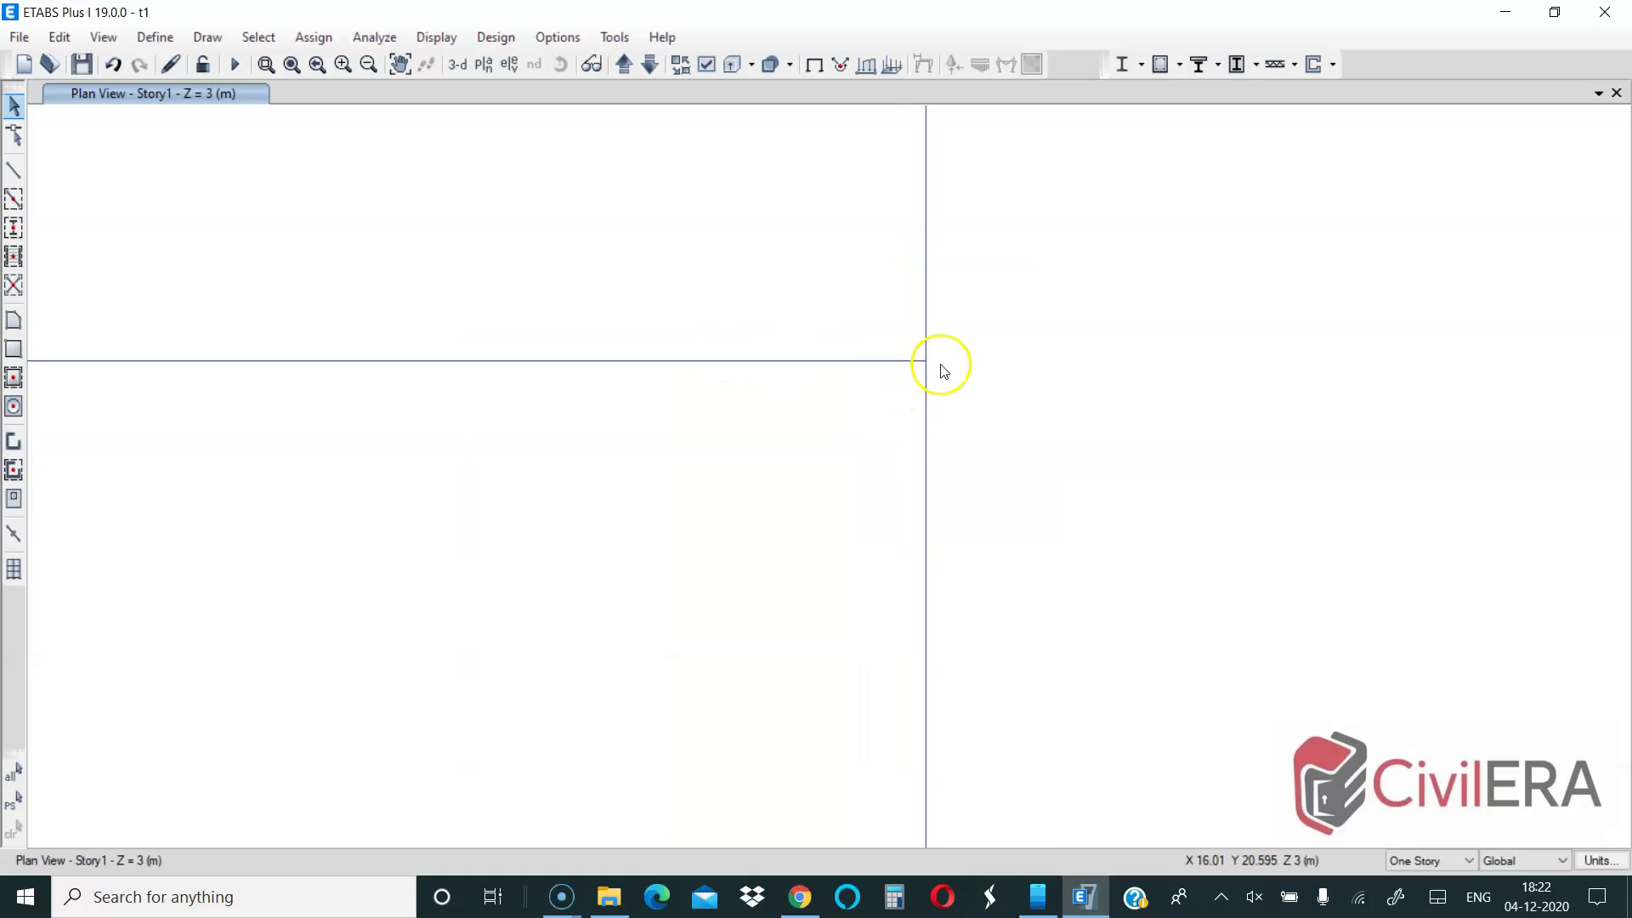
scroll(899, 373, down, 3)
click(799, 359)
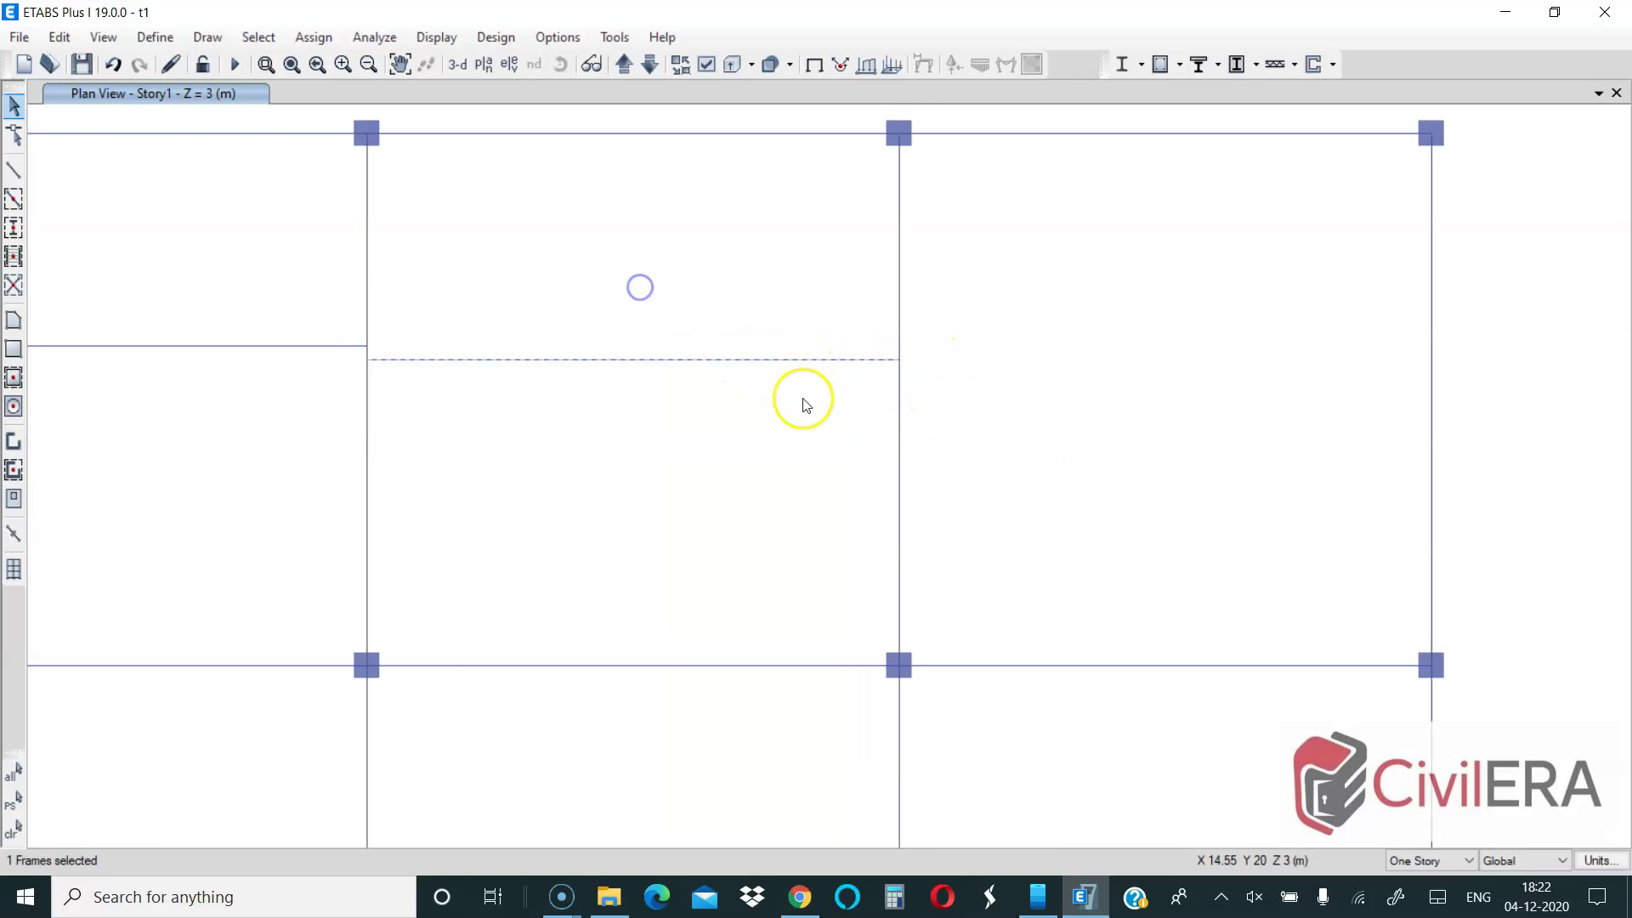
- Replicate the middle-bay beam linearly with dx 8 and dy -0.05, one copy
click(58, 37)
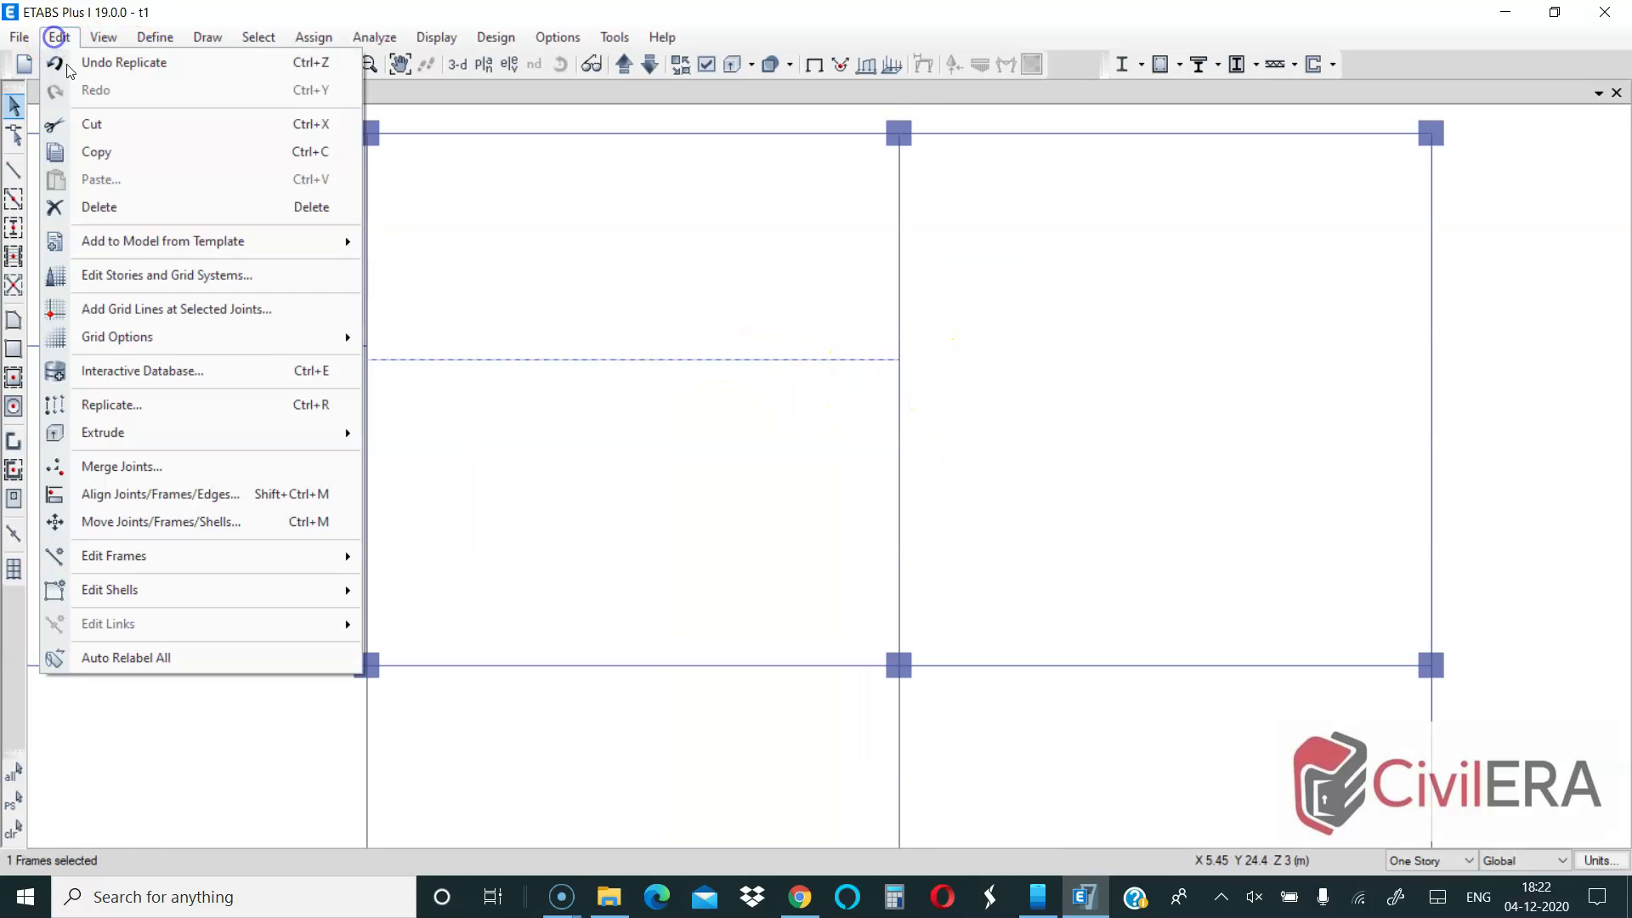
click(151, 401)
click(1238, 330)
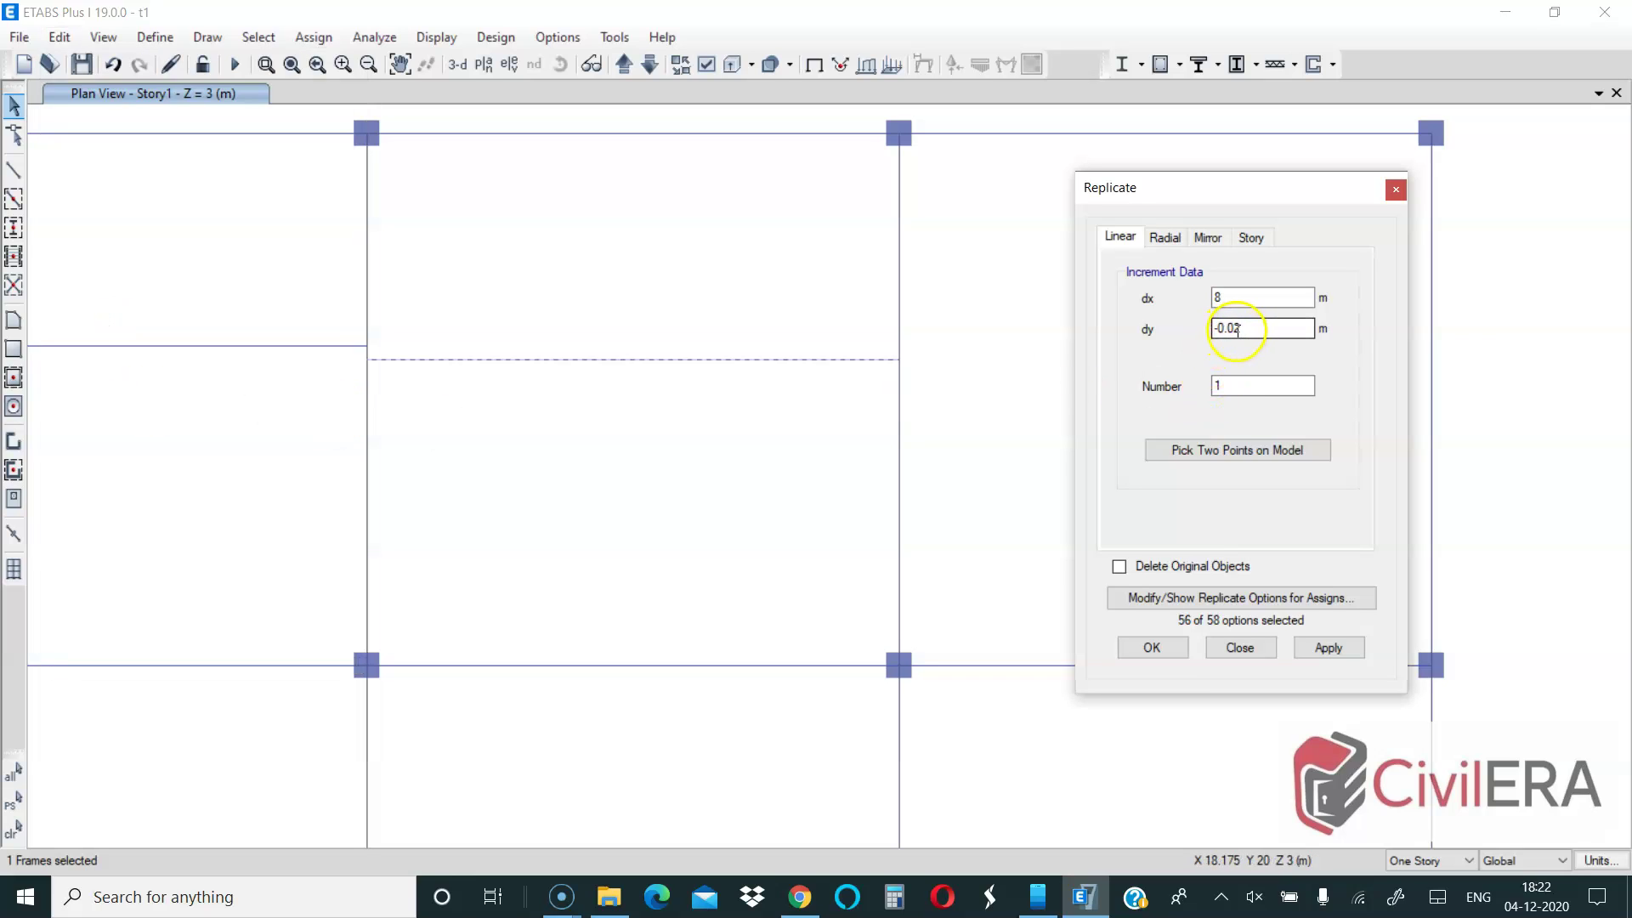
key(BackSpace)
text(5)
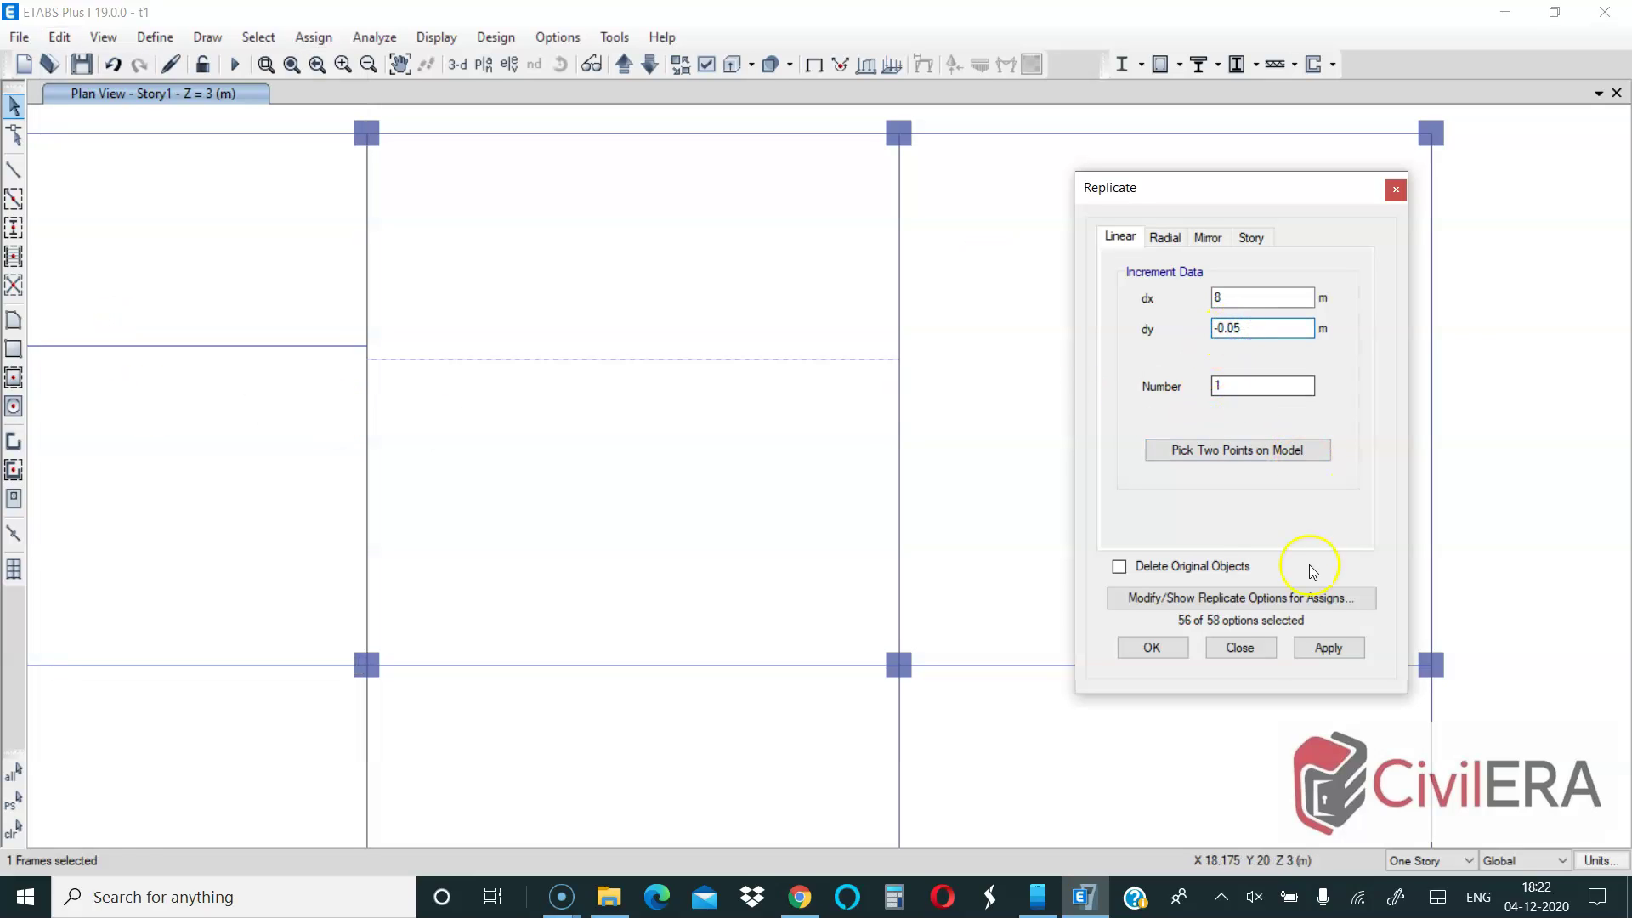
click(1329, 648)
scroll(850, 408, down, 3)
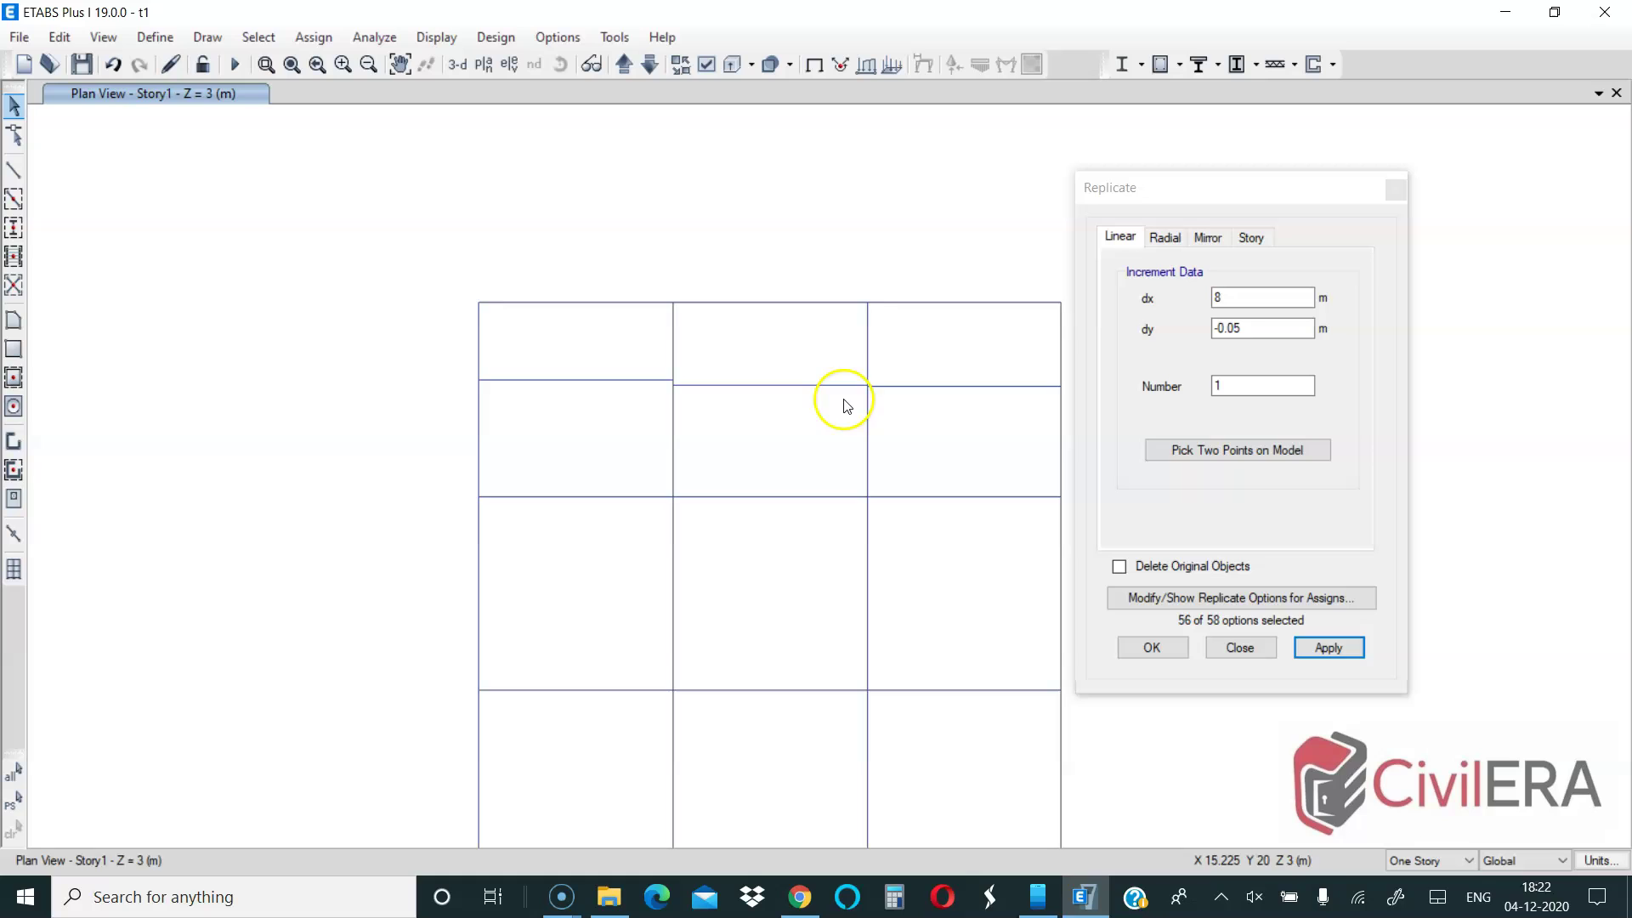
click(1156, 648)
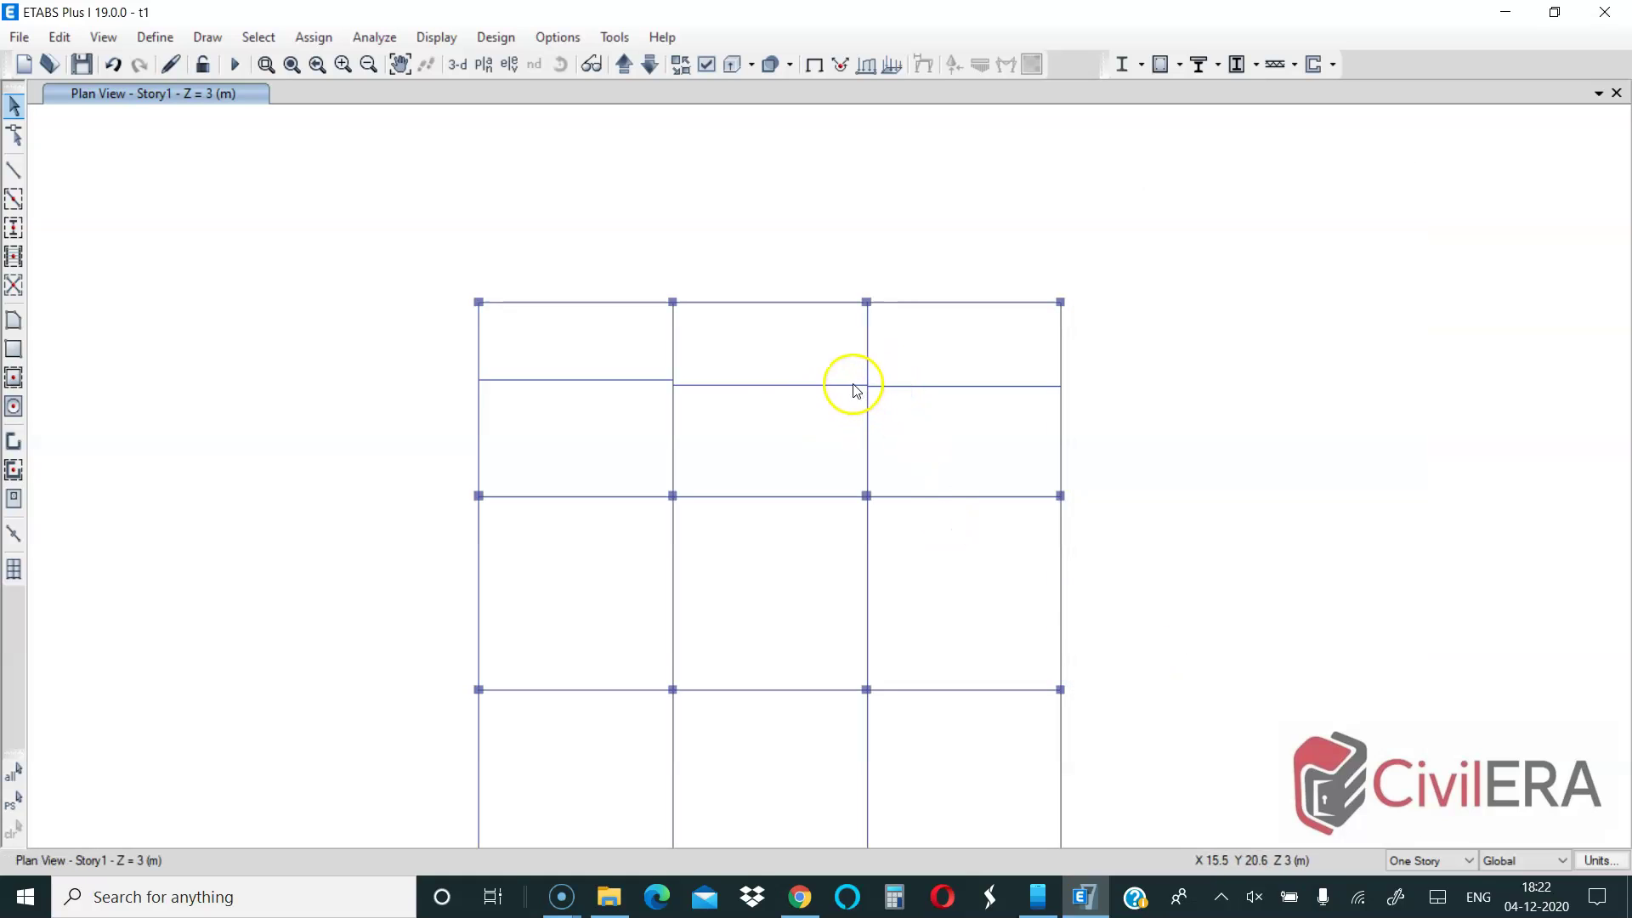
scroll(827, 375, up, 3)
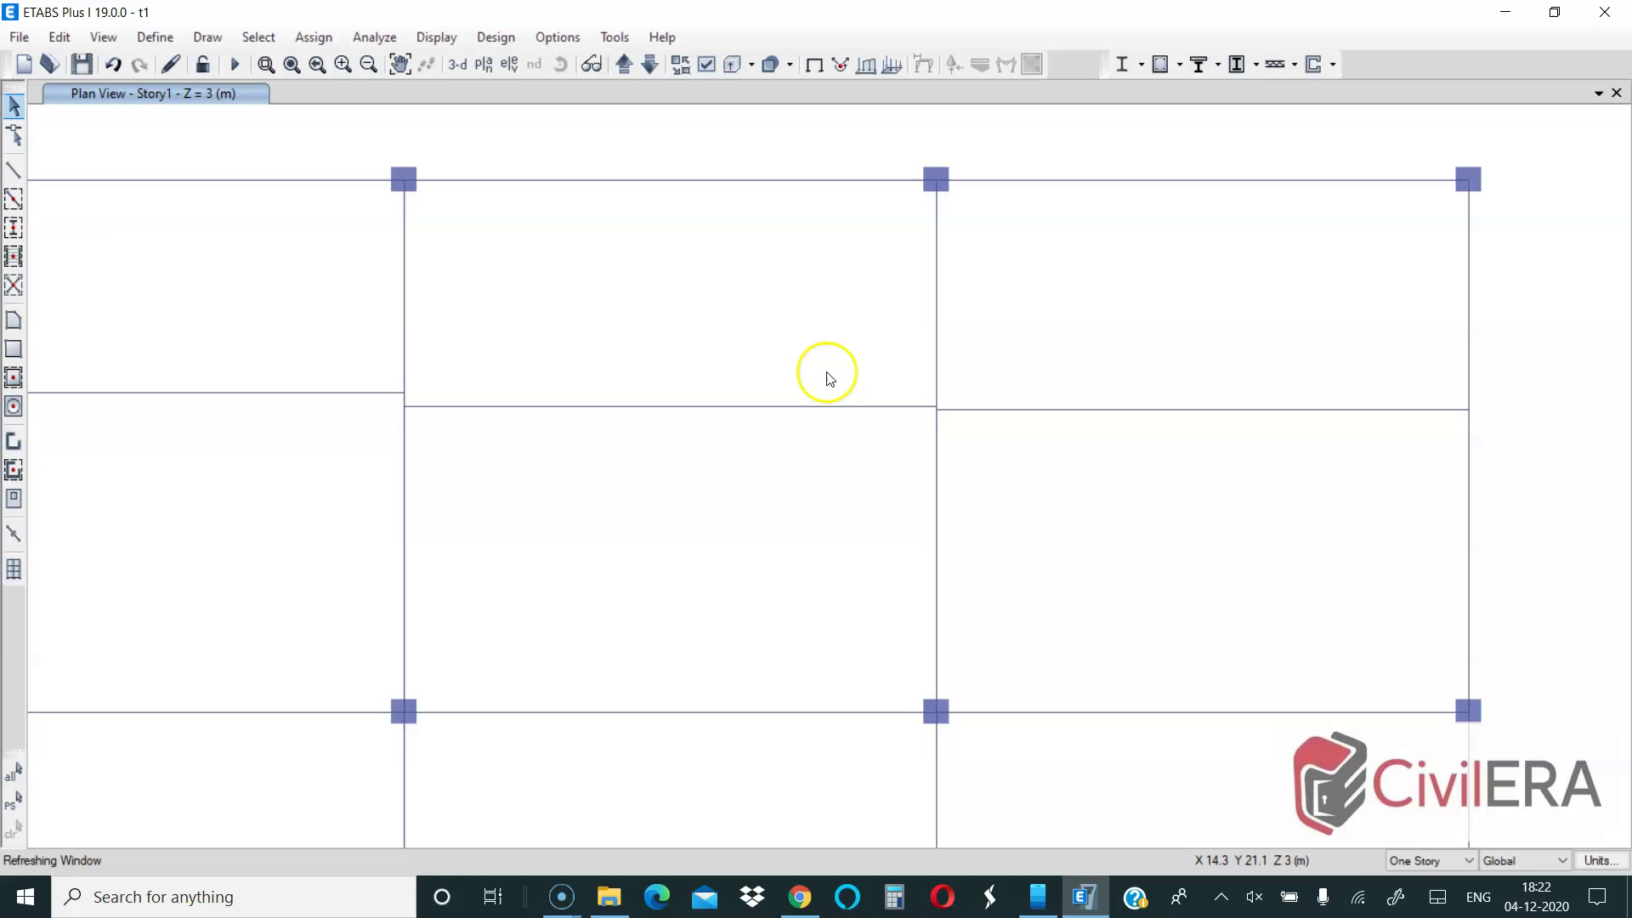
scroll(829, 376, down, 3)
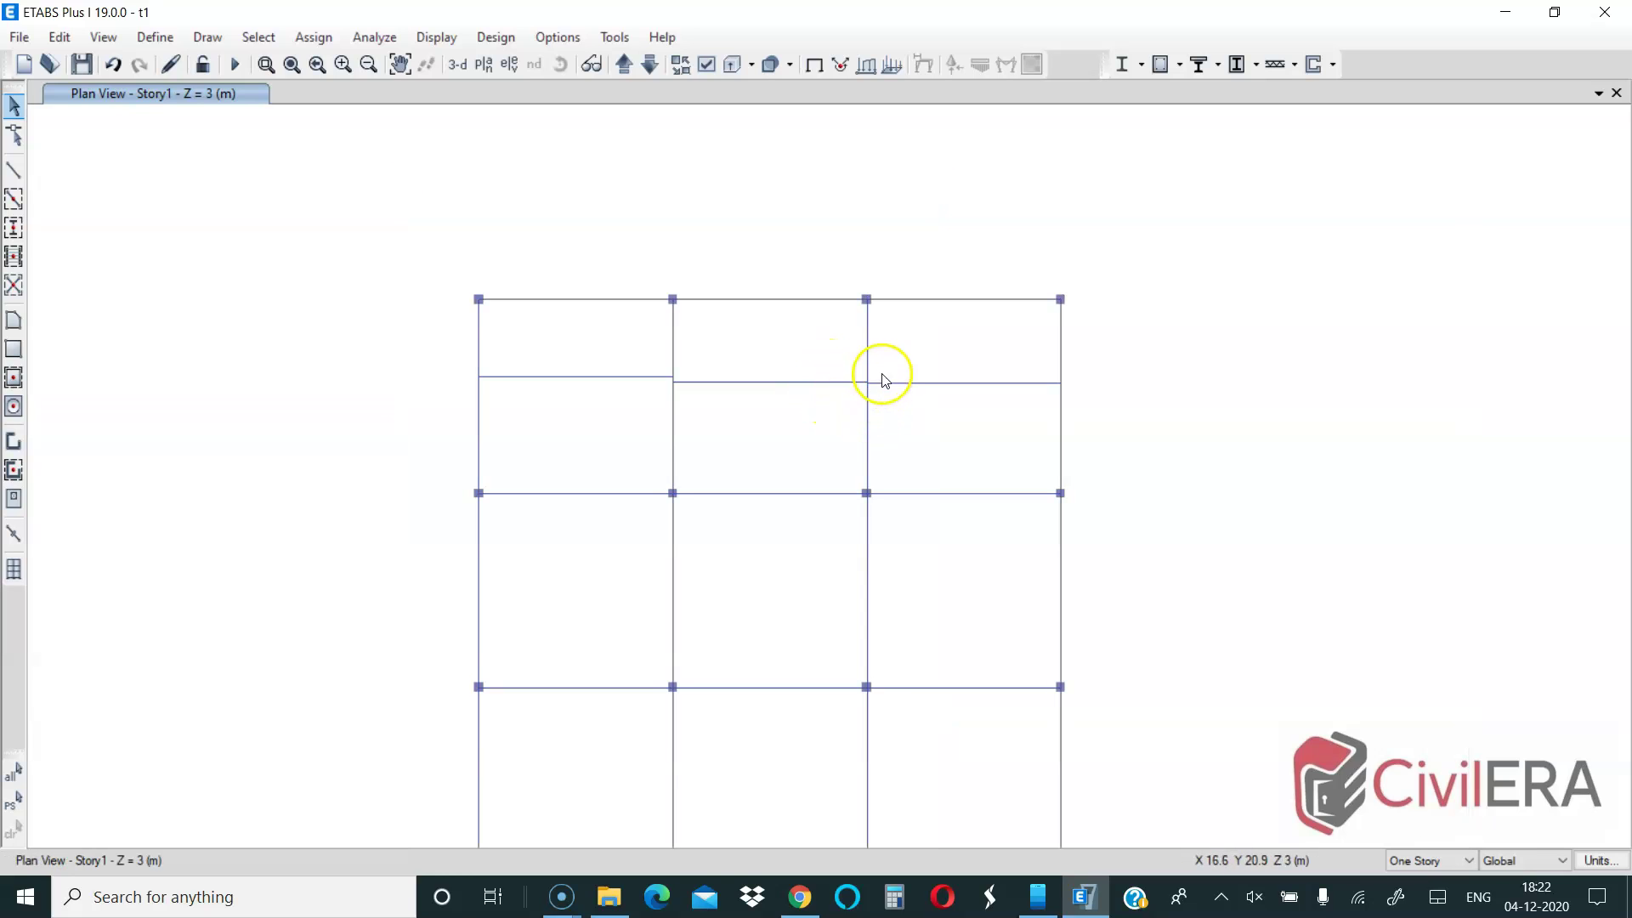
drag(848, 364, 889, 419)
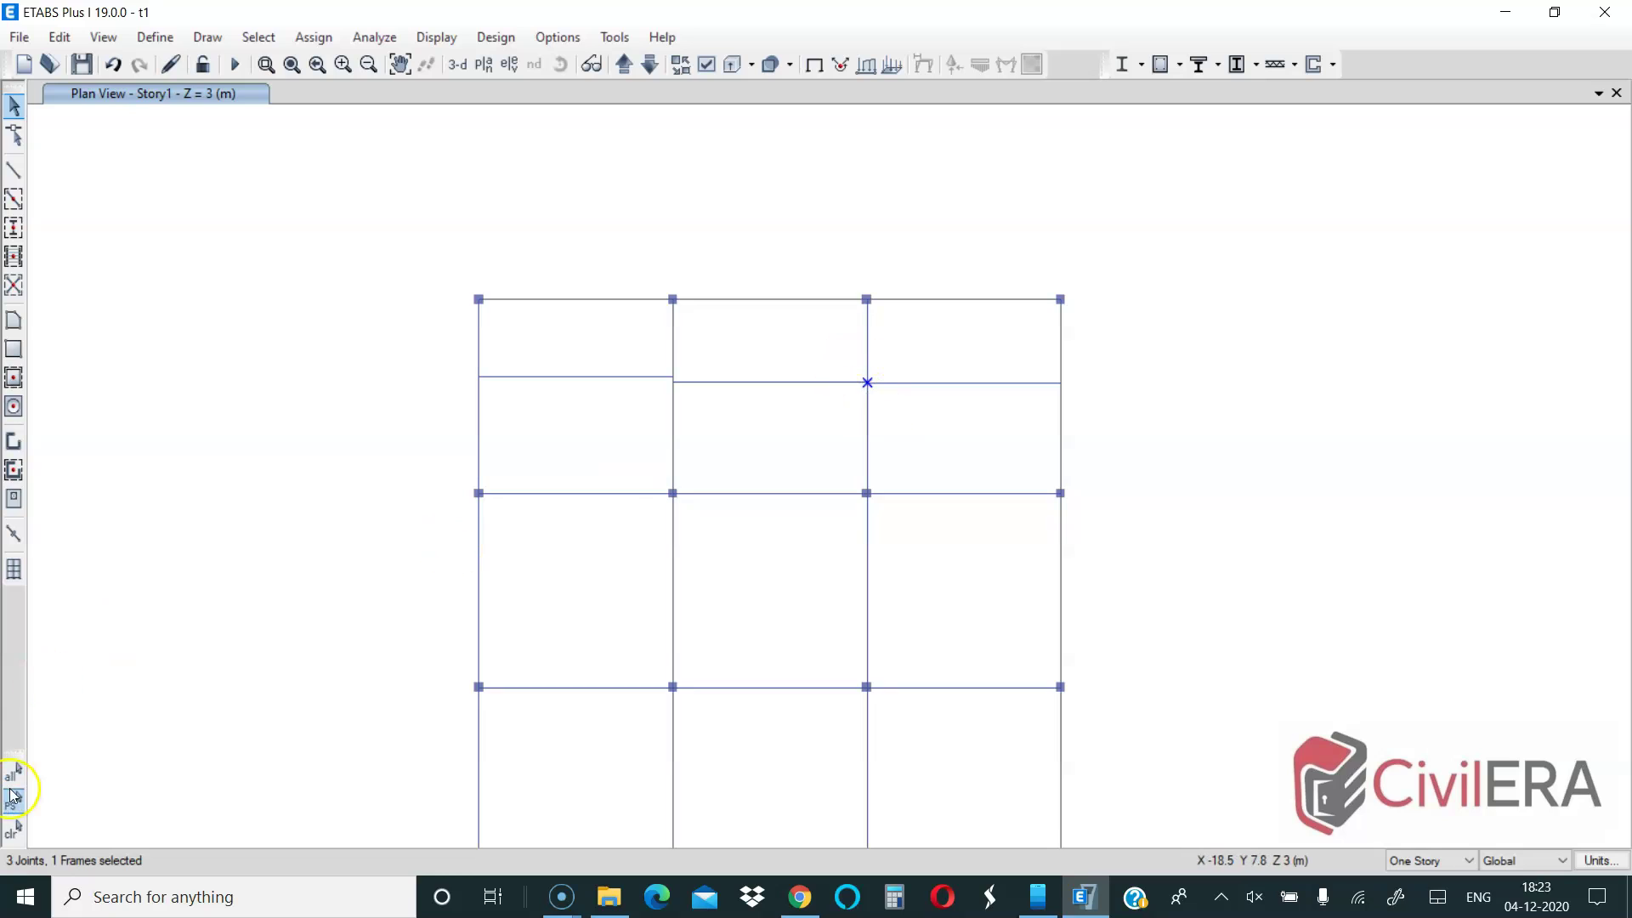
click(11, 829)
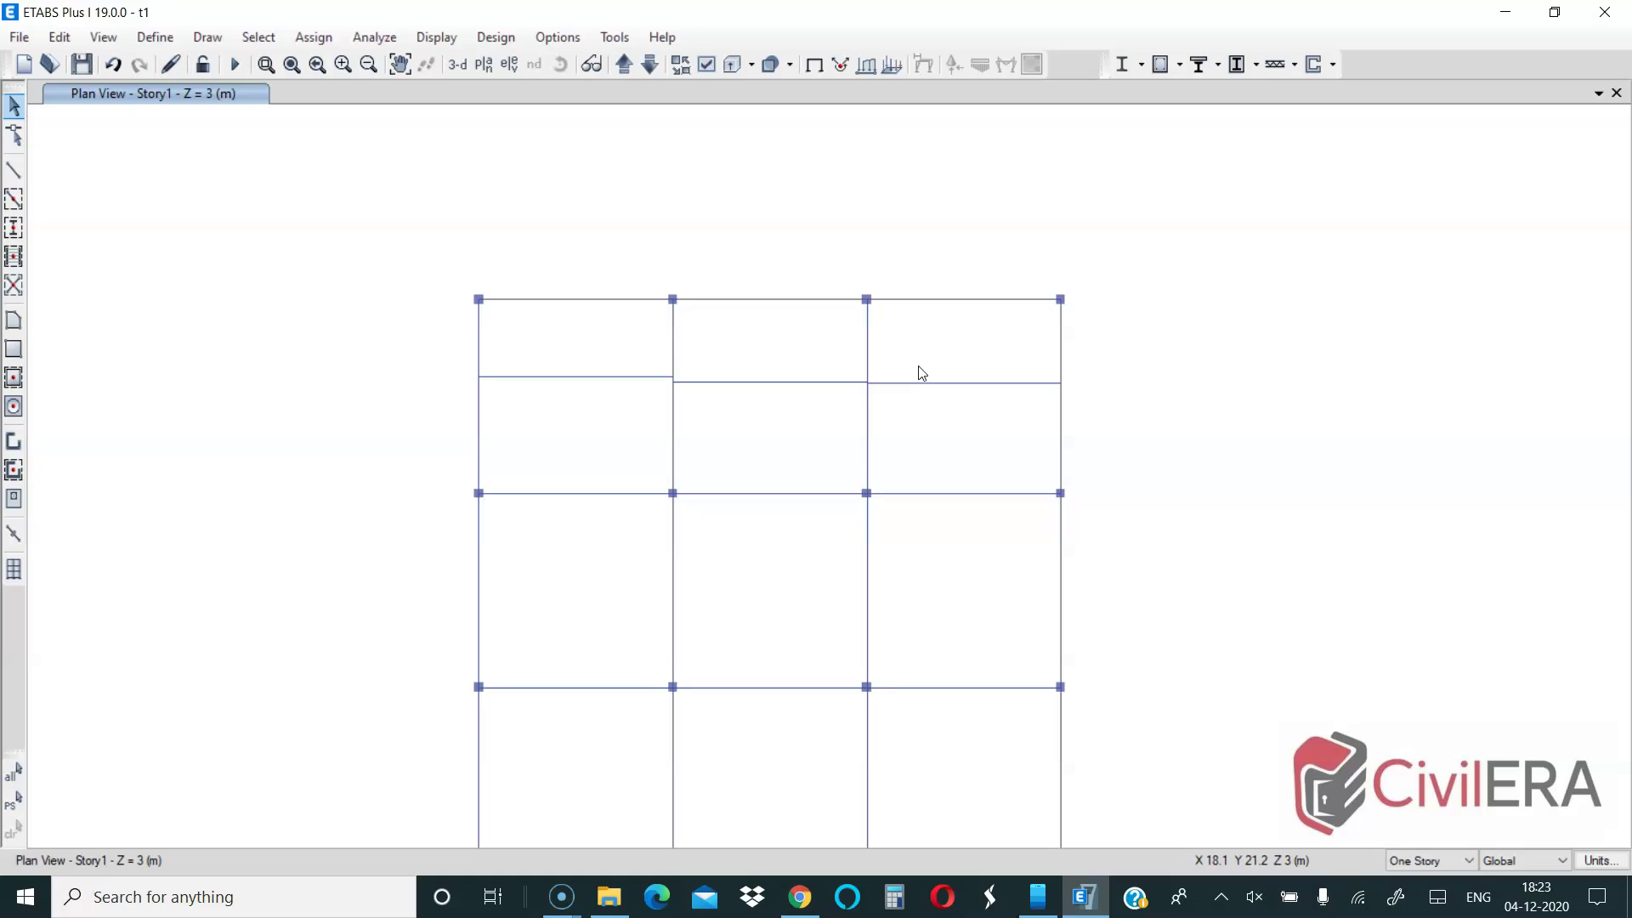
- Select the middle-bay and right-bay secondary beams, then deselect one of them
scroll(931, 345, down, 5)
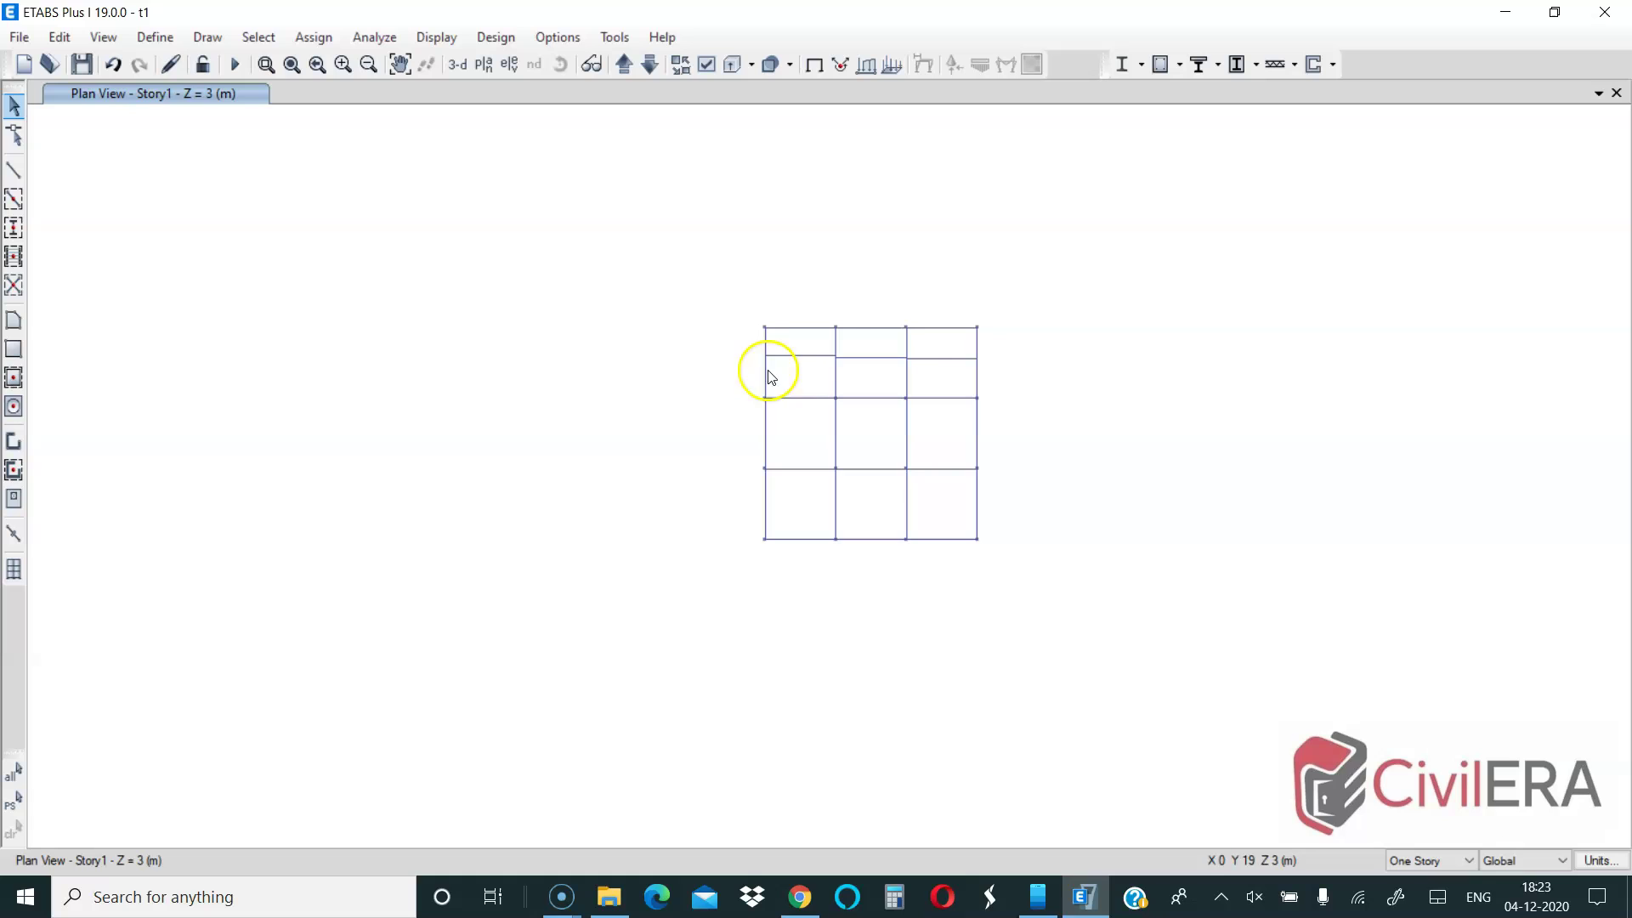
scroll(920, 363, up, 6)
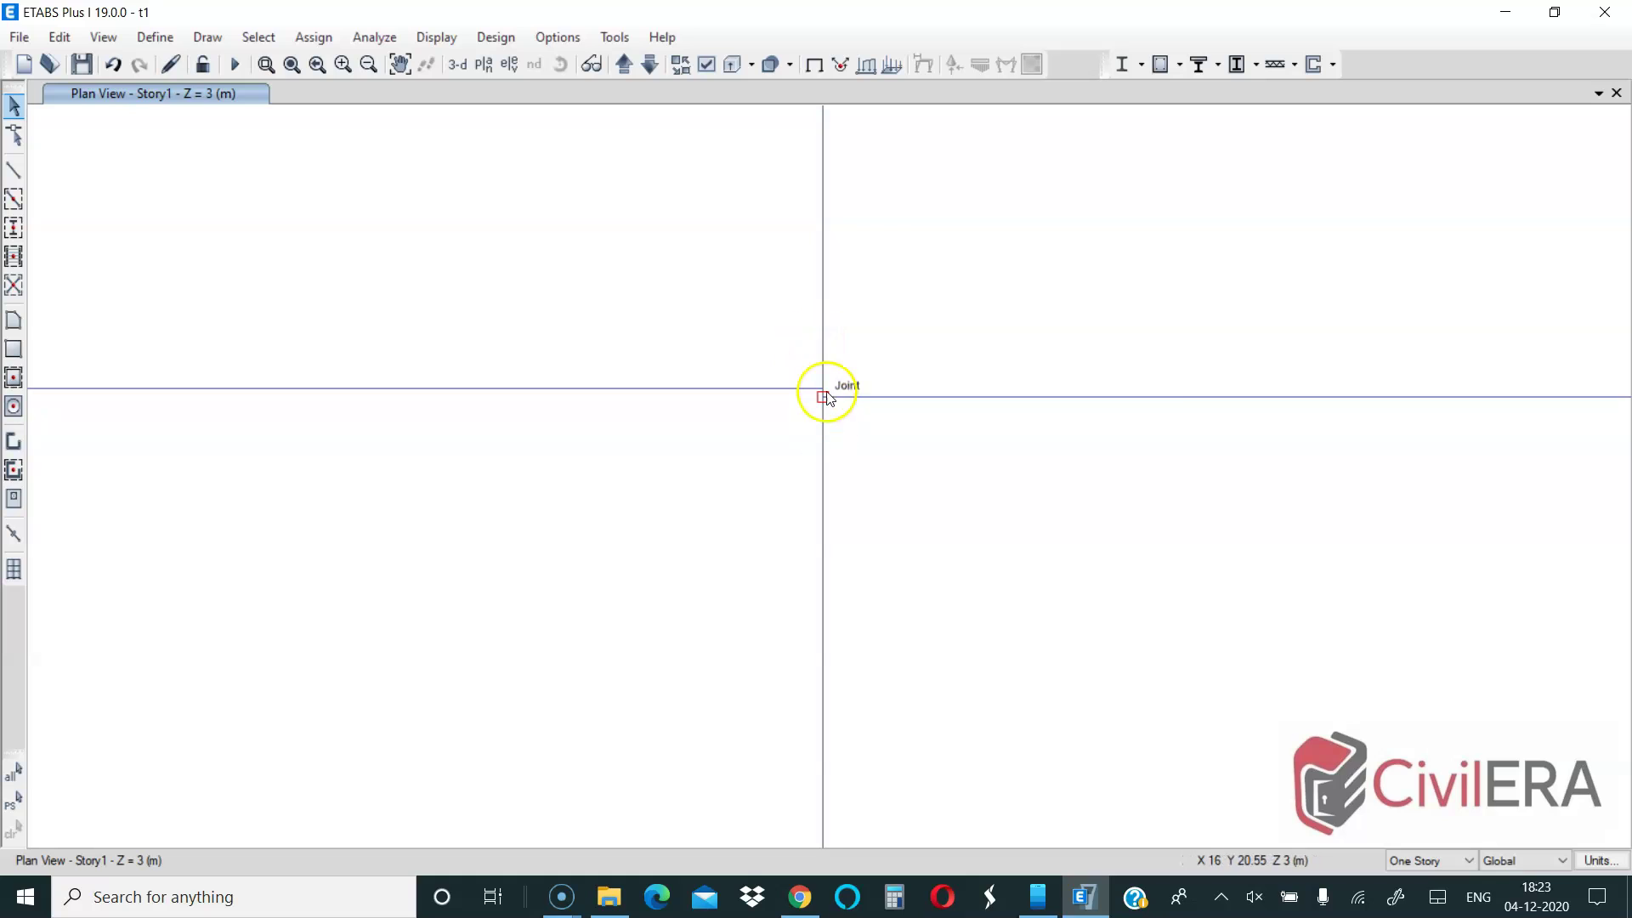
scroll(860, 372, down, 2)
scroll(939, 323, down, 3)
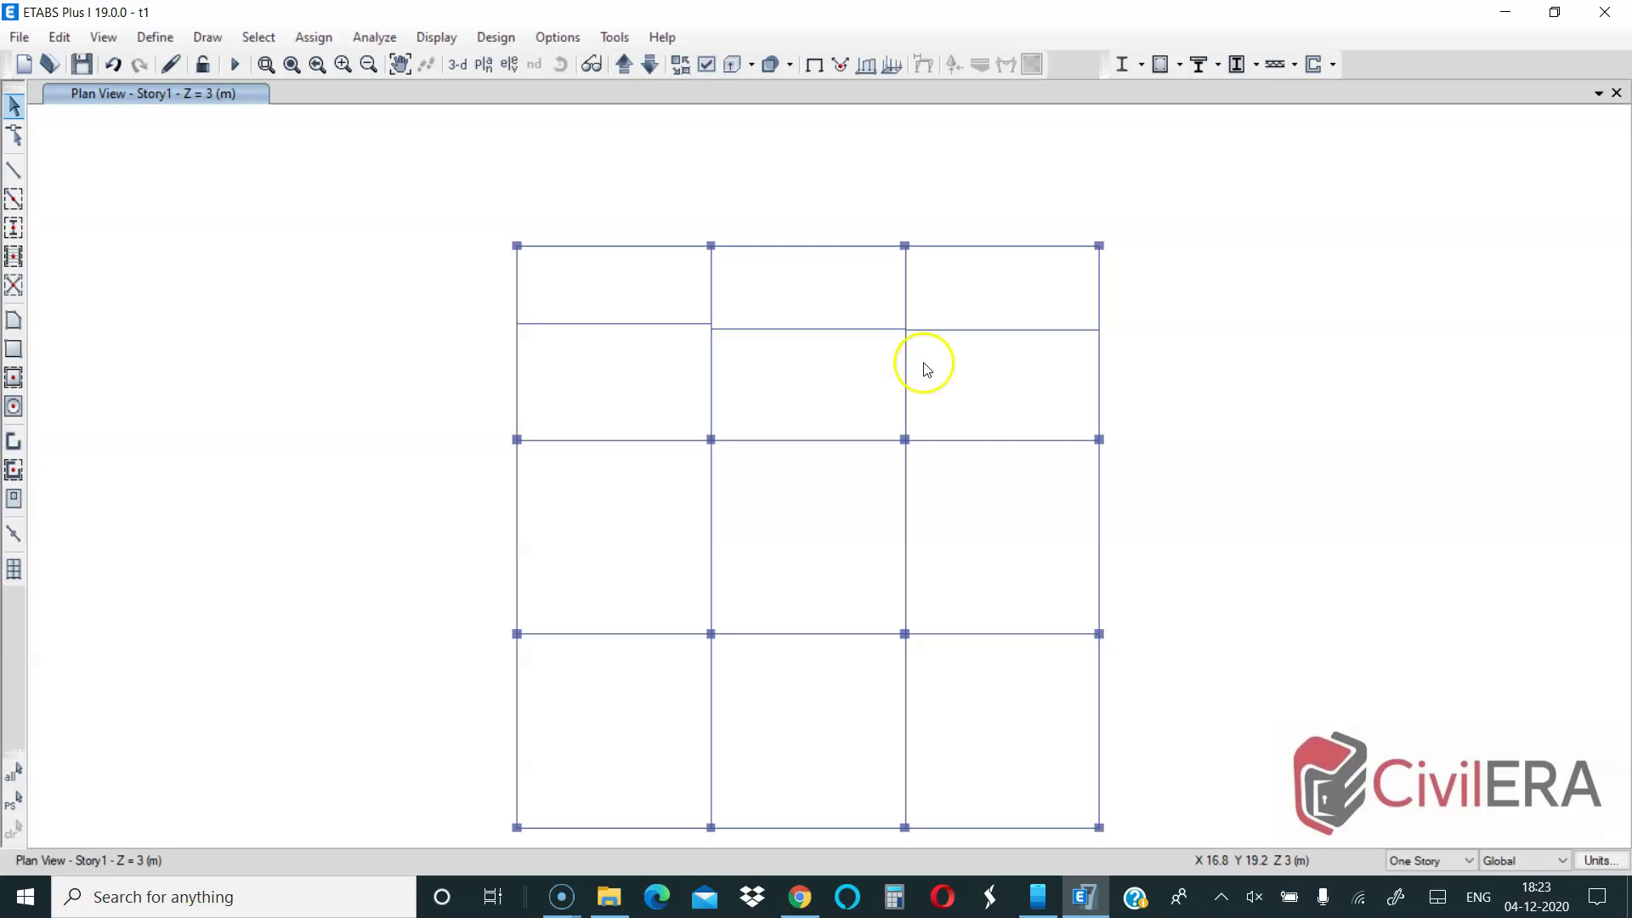
click(871, 330)
click(948, 332)
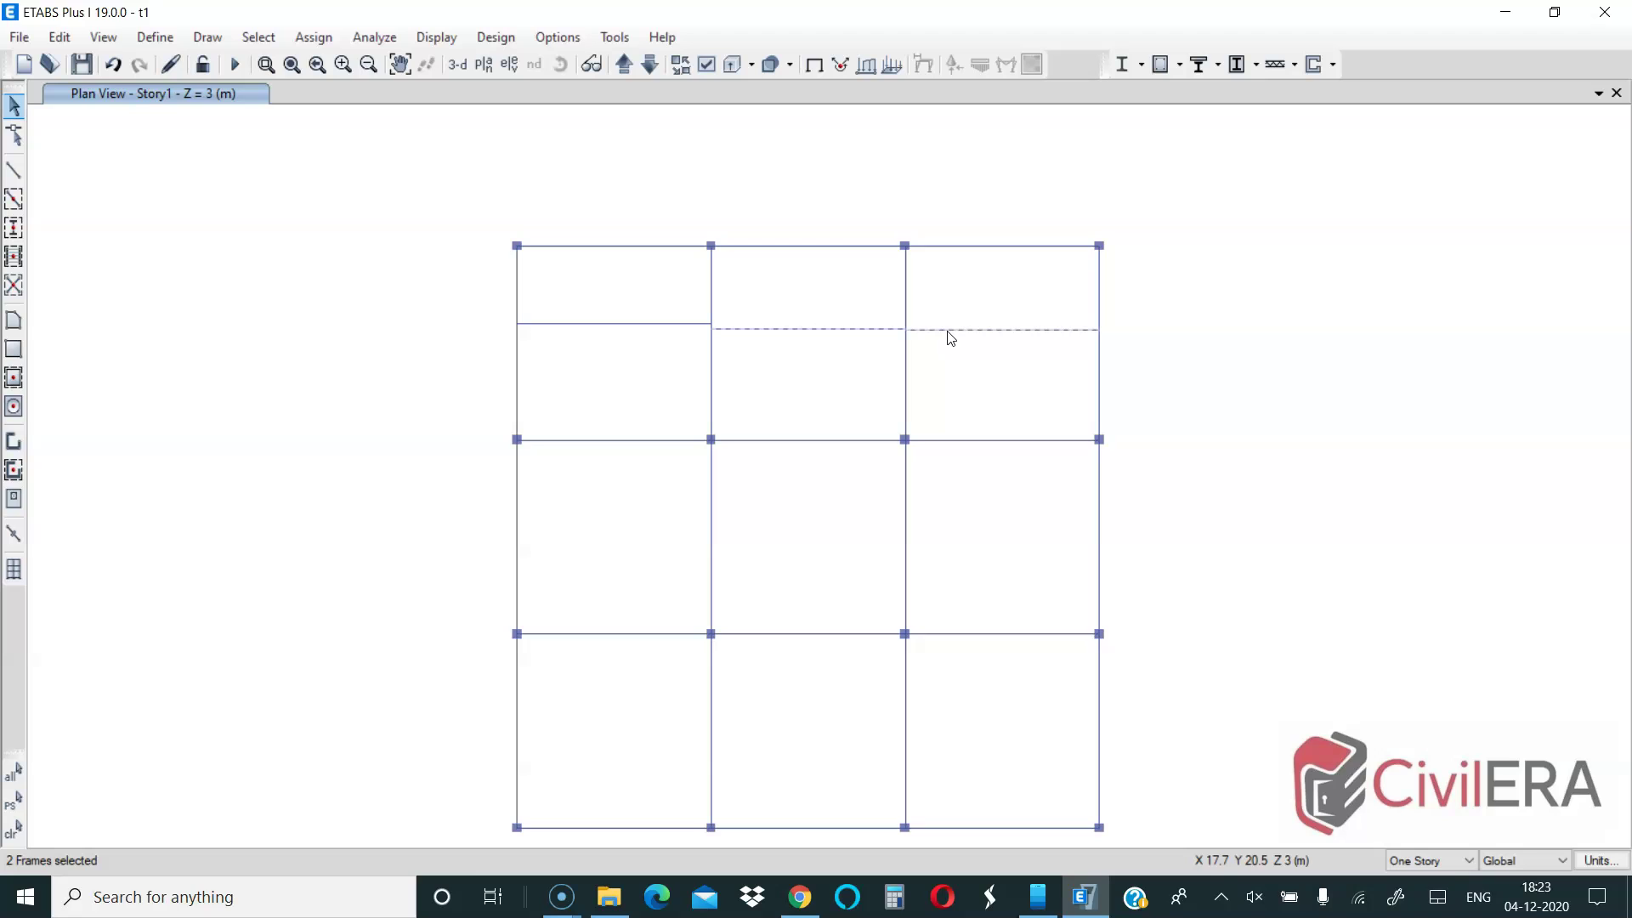
click(397, 422)
click(399, 422)
click(788, 328)
- Deselect the remaining beam, then run Check Model at 200 mm tolerance and close the warning
click(935, 330)
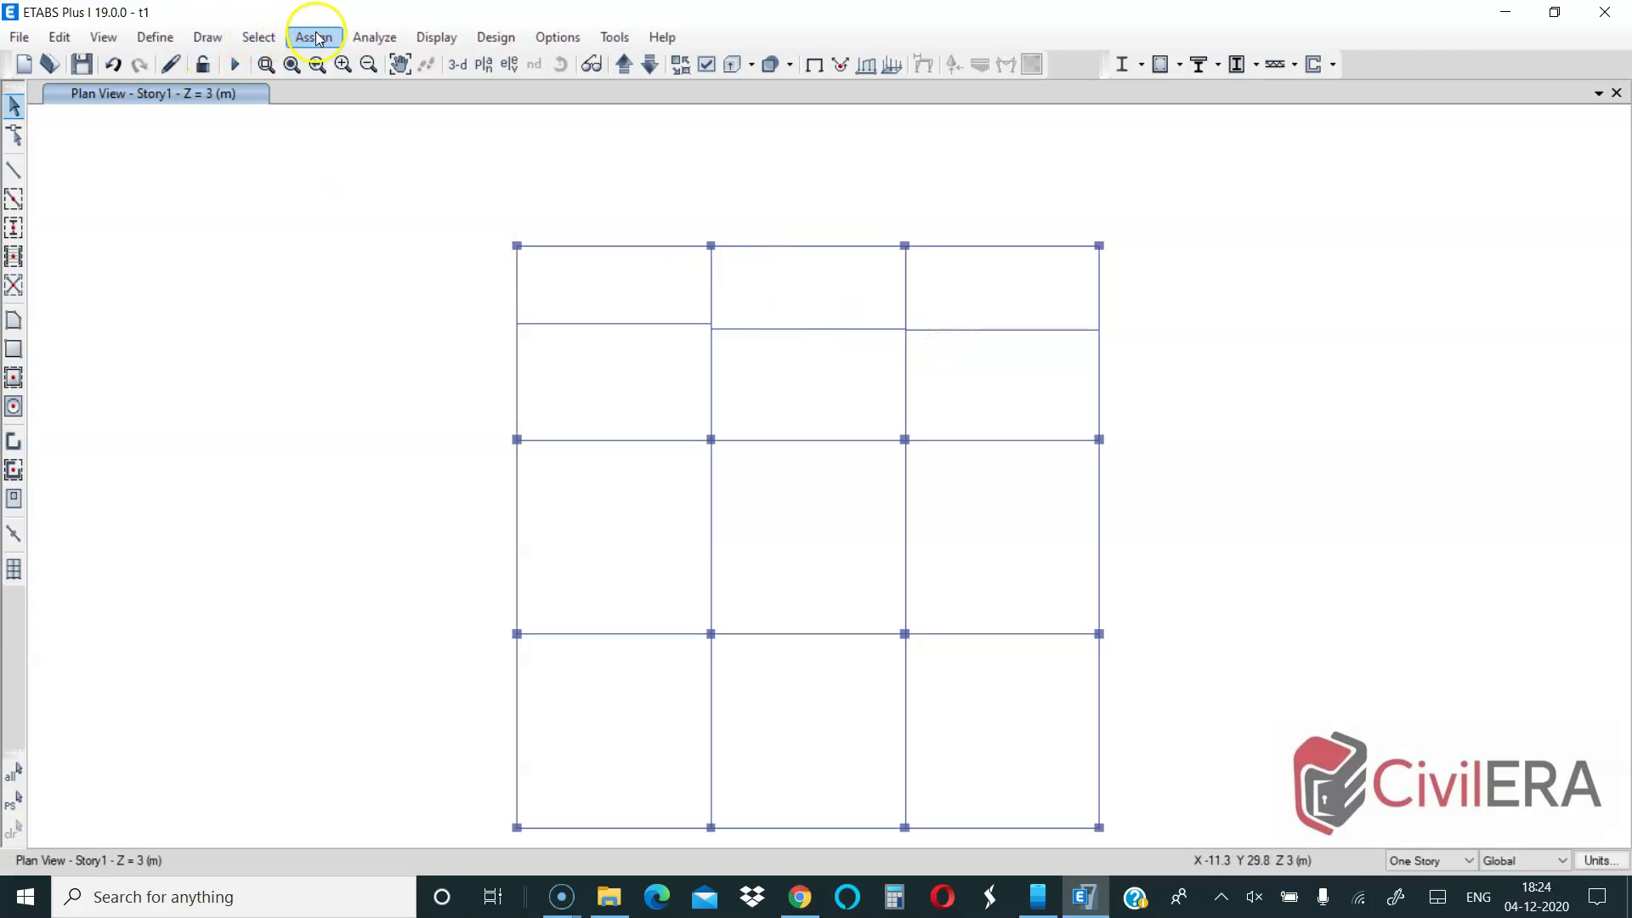
click(375, 37)
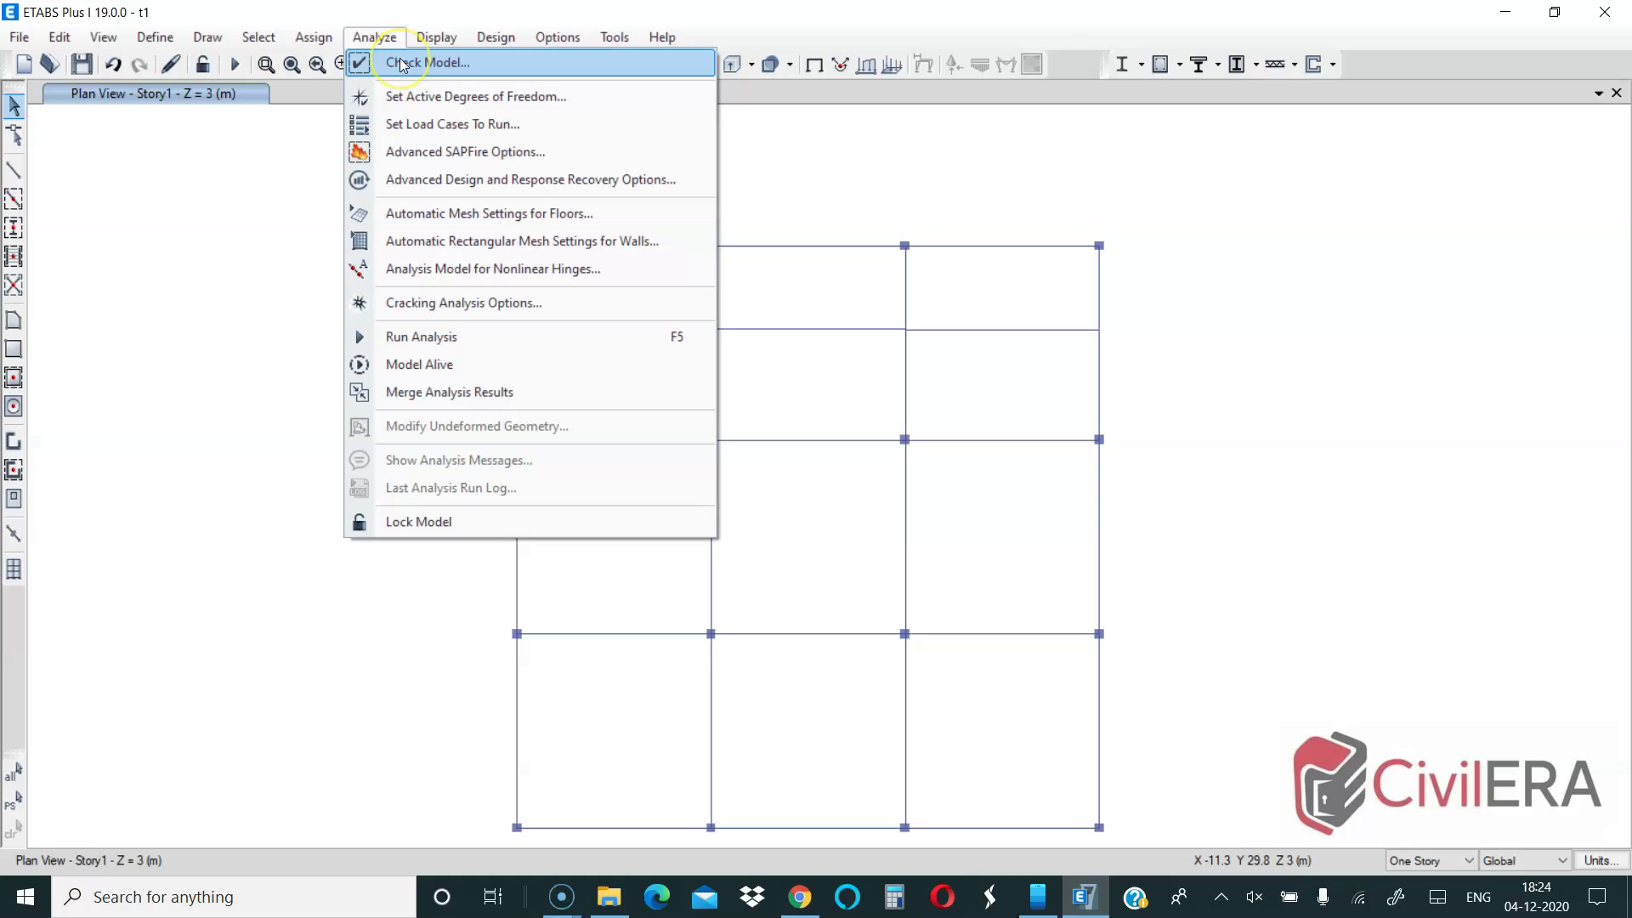
click(403, 65)
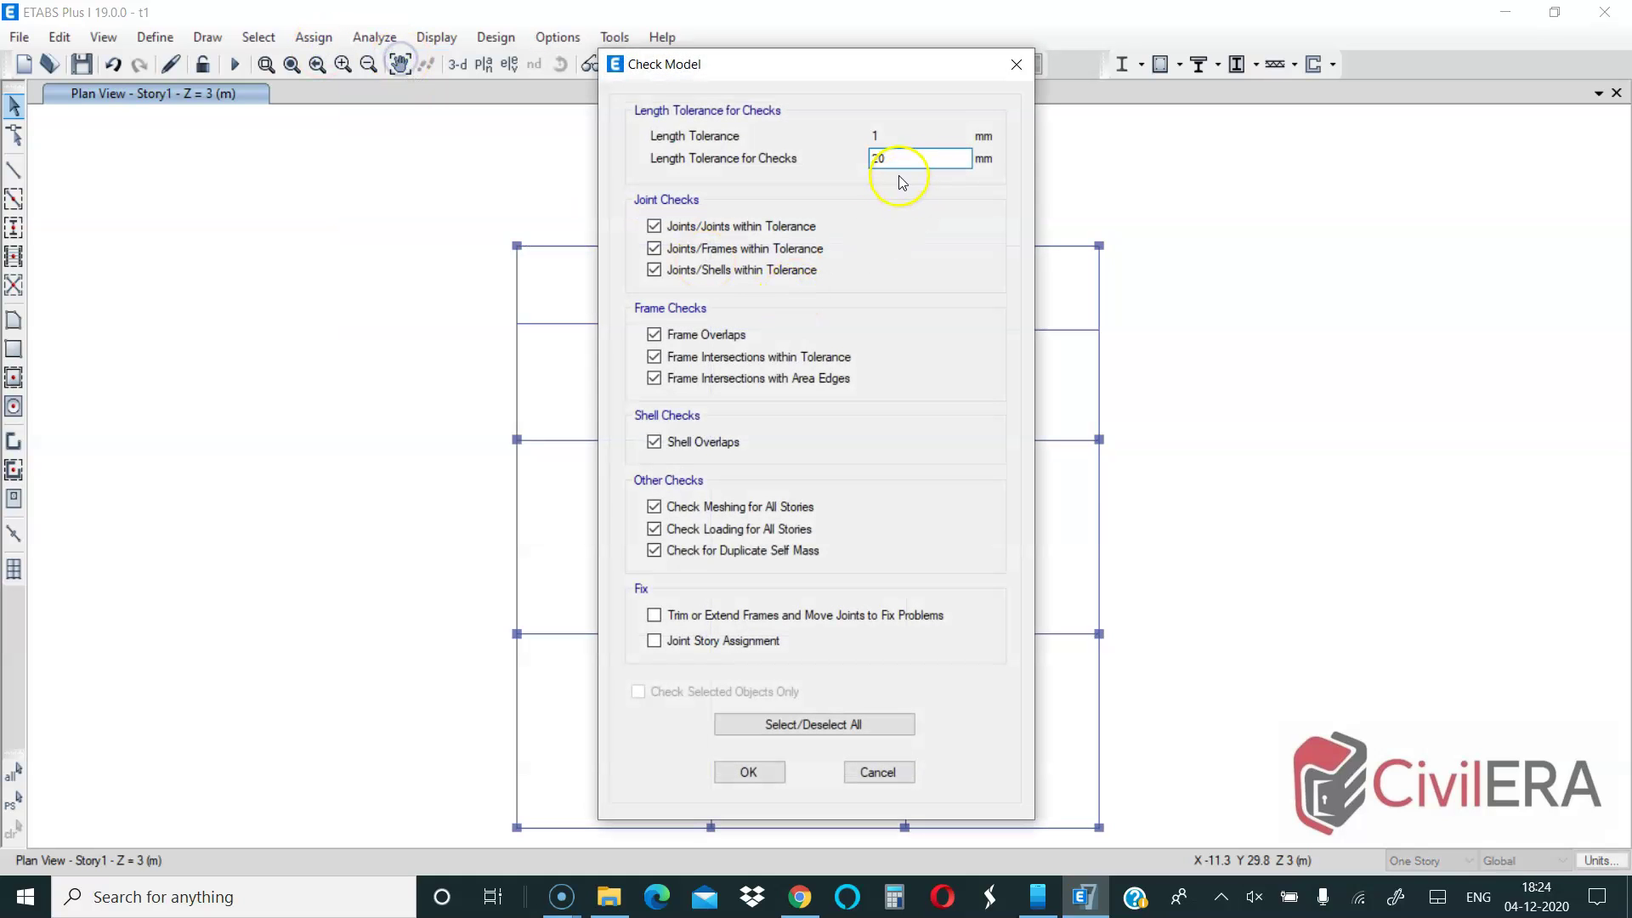
text(0)
key(Return)
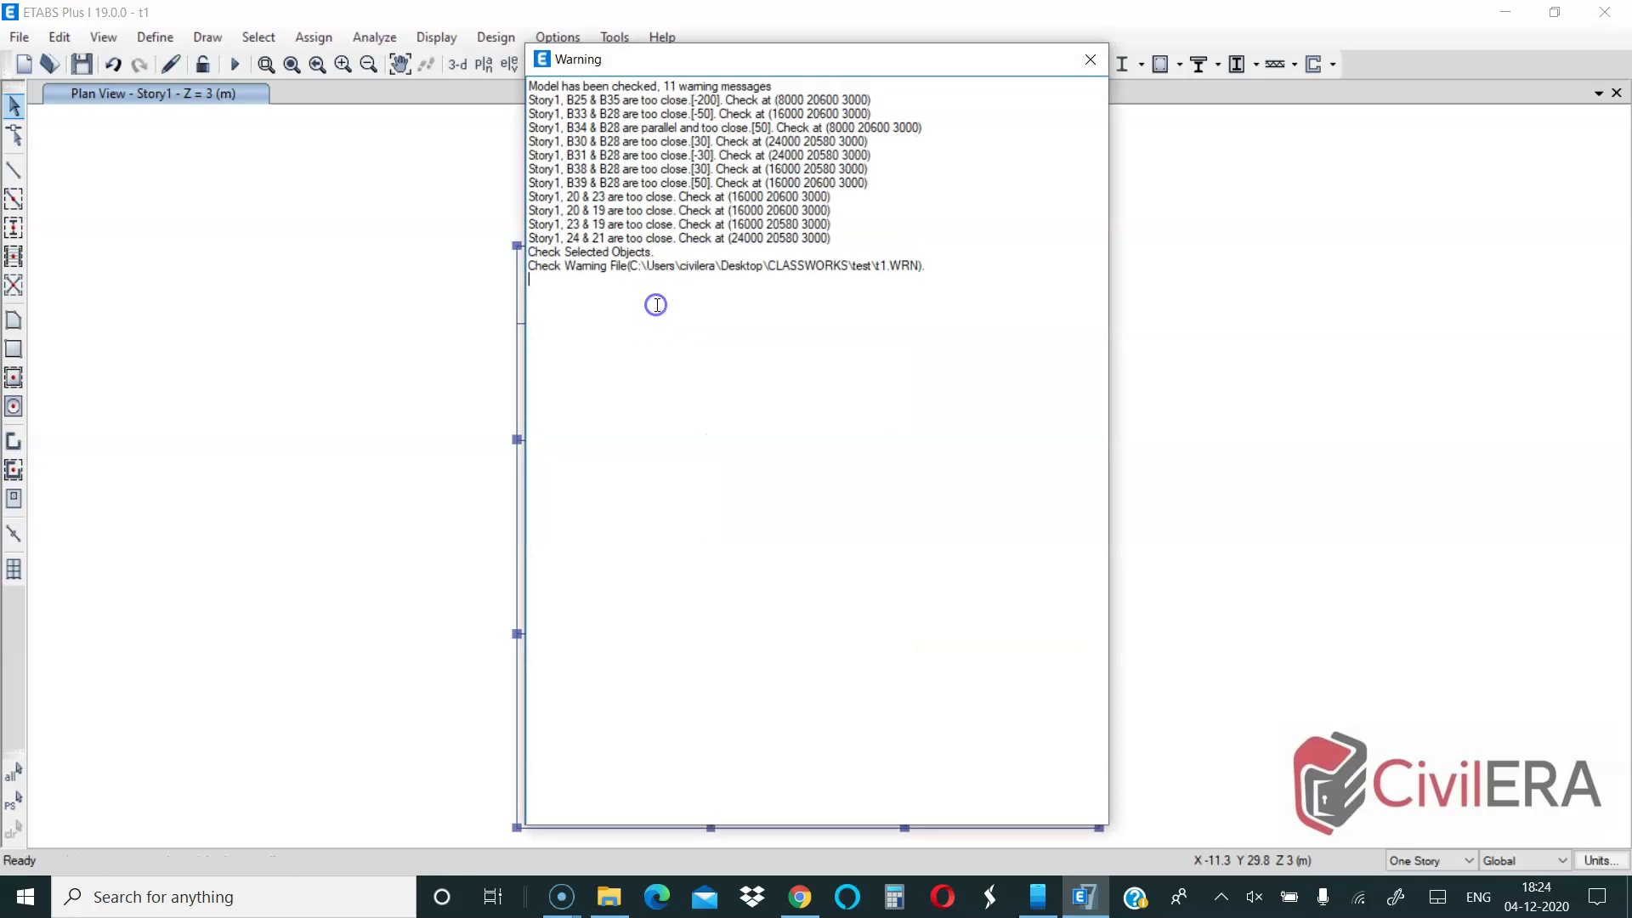
key(Escape)
- Window-select the flagged joints at the beam junction, then clear the selection
scroll(711, 324, up, 3)
drag(647, 300, 774, 385)
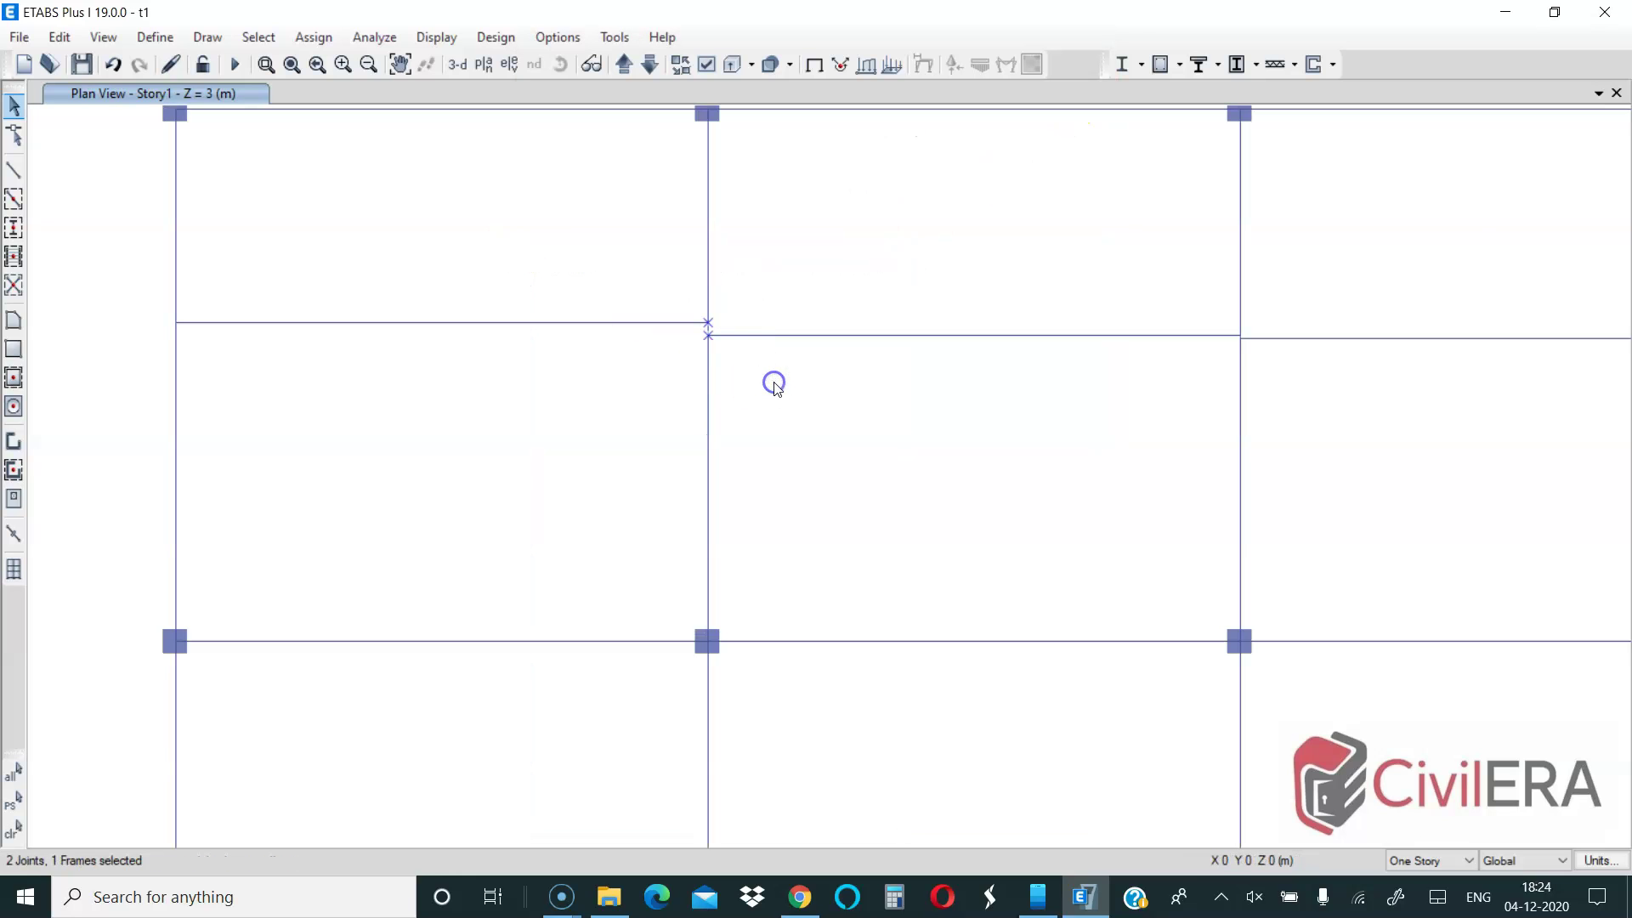
scroll(765, 387, down, 3)
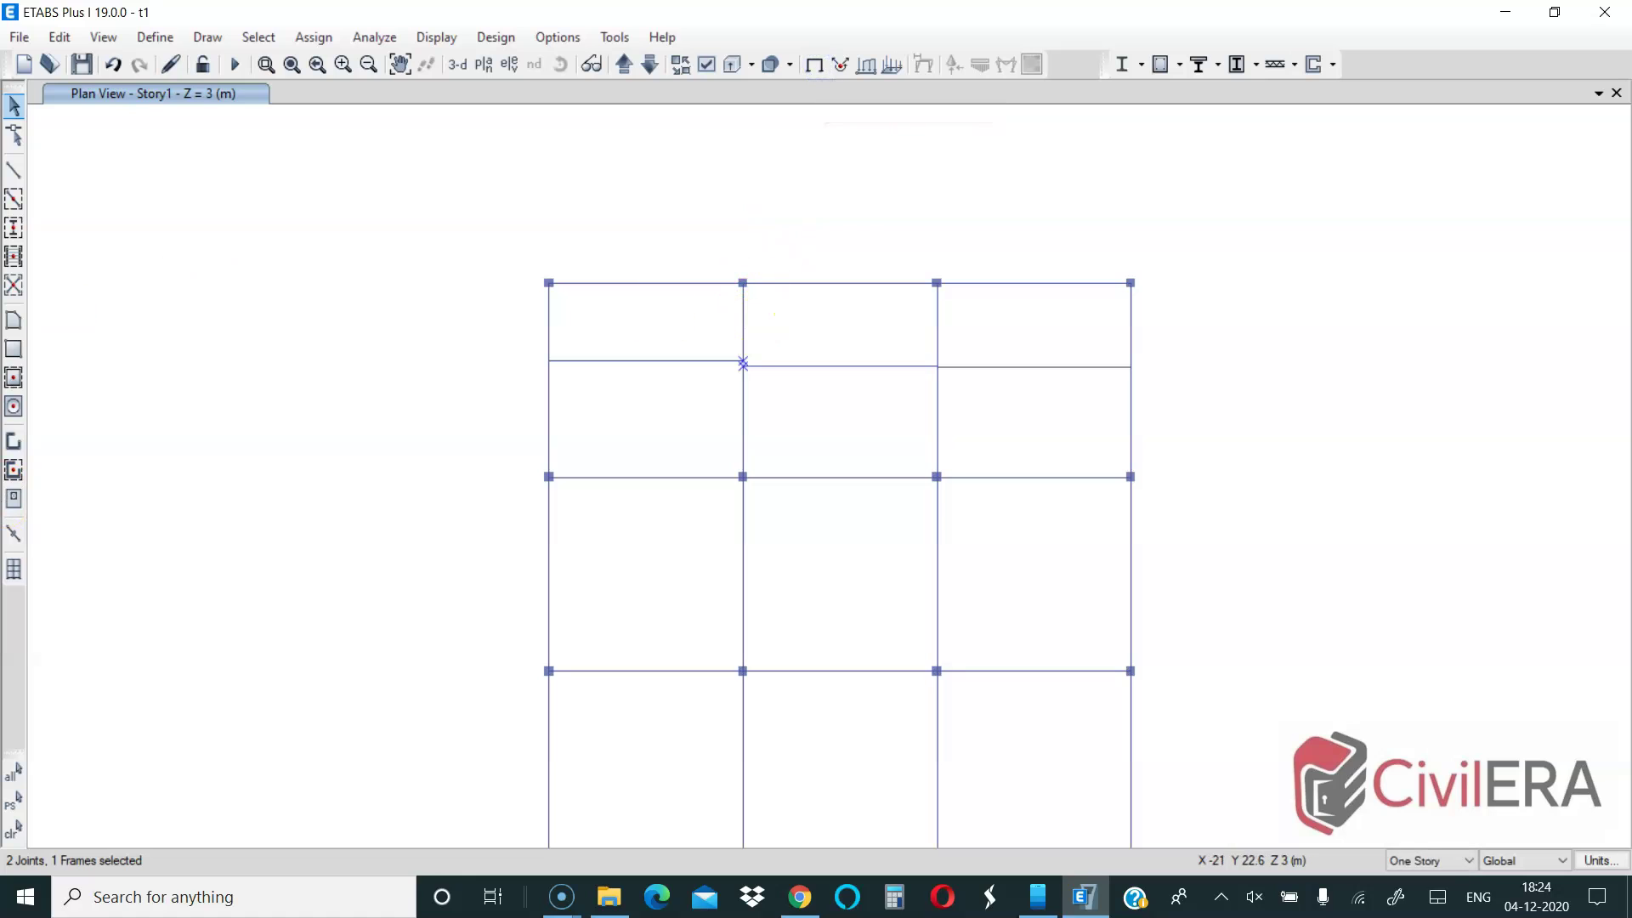
click(13, 829)
scroll(416, 208, down, 3)
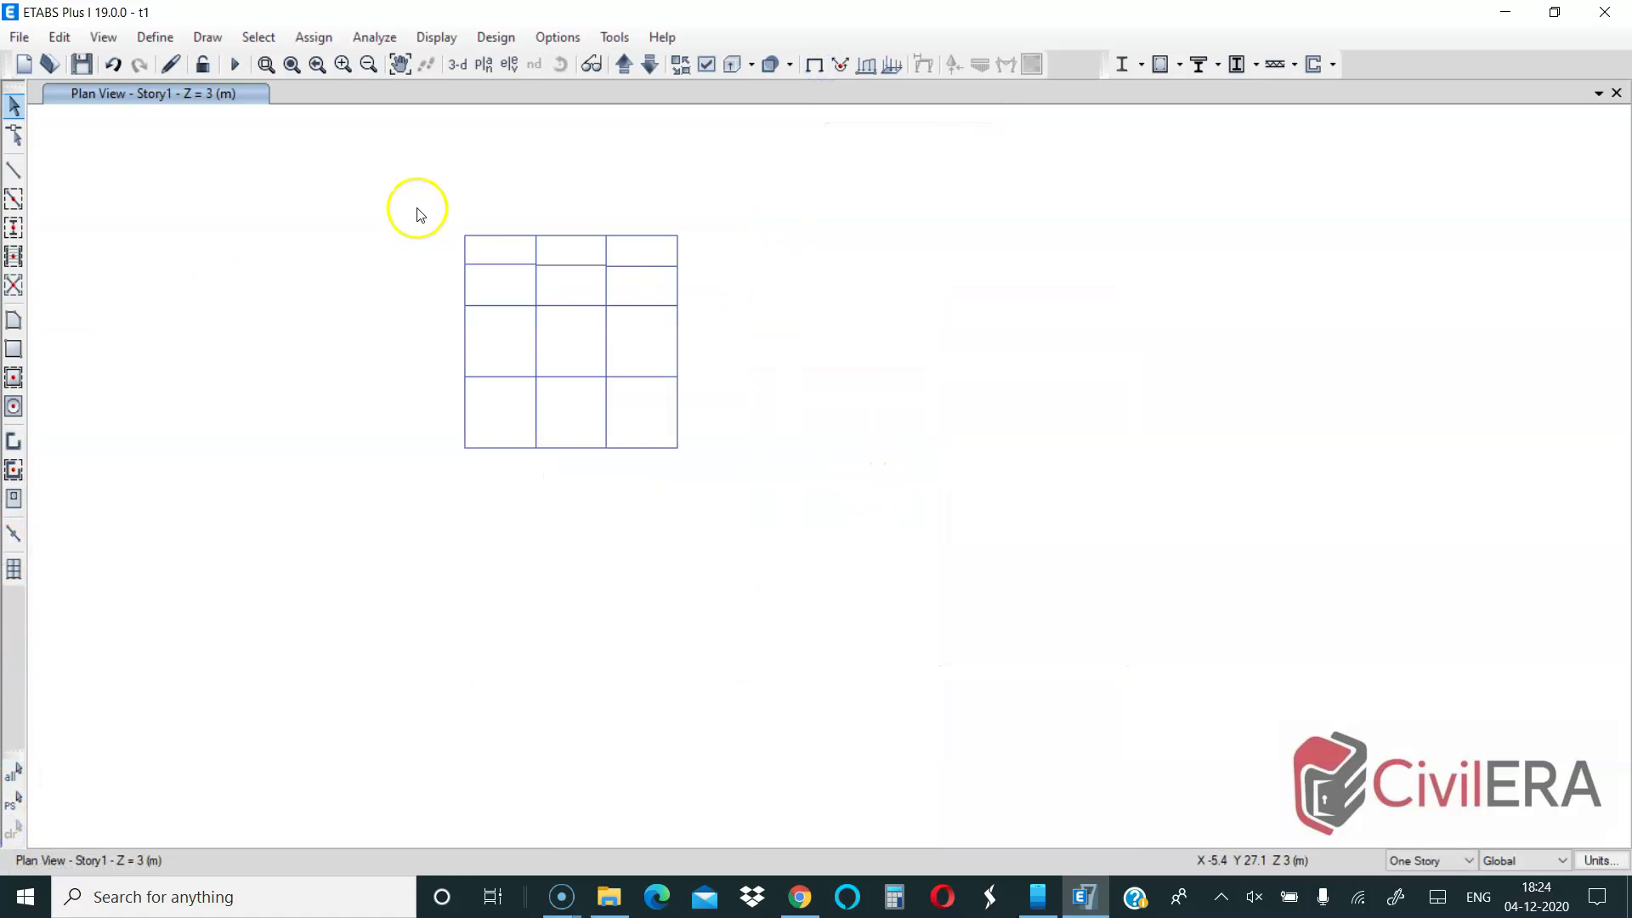
scroll(474, 259, up, 3)
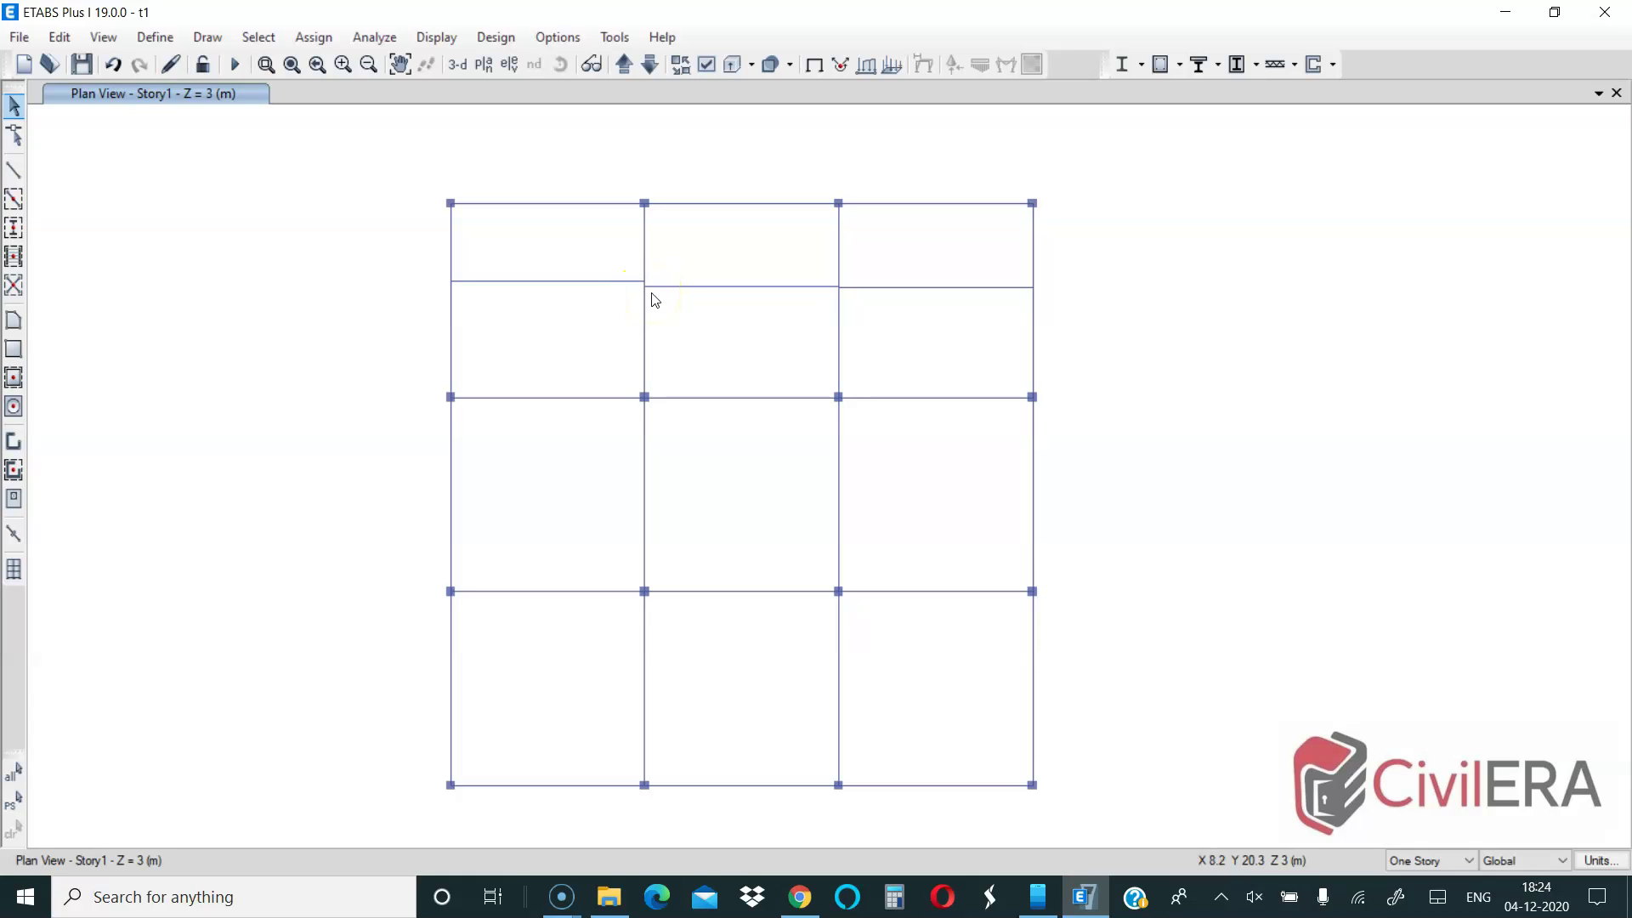
- Run Check Model at 2000 mm tolerance and close the warning report
click(623, 273)
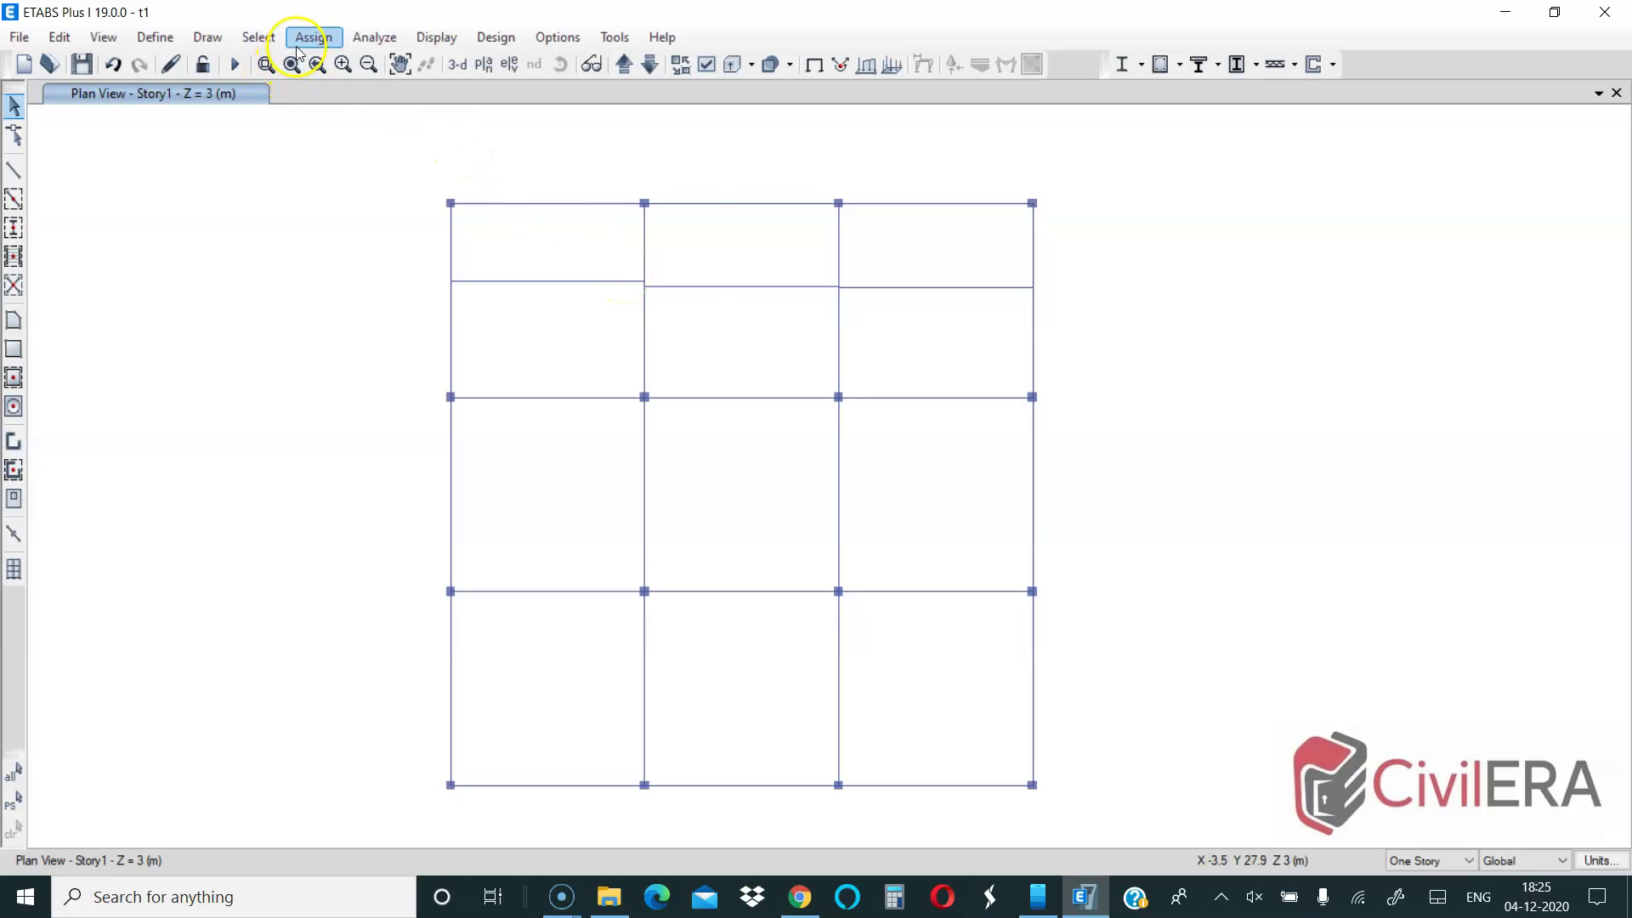
click(374, 37)
click(394, 59)
click(910, 156)
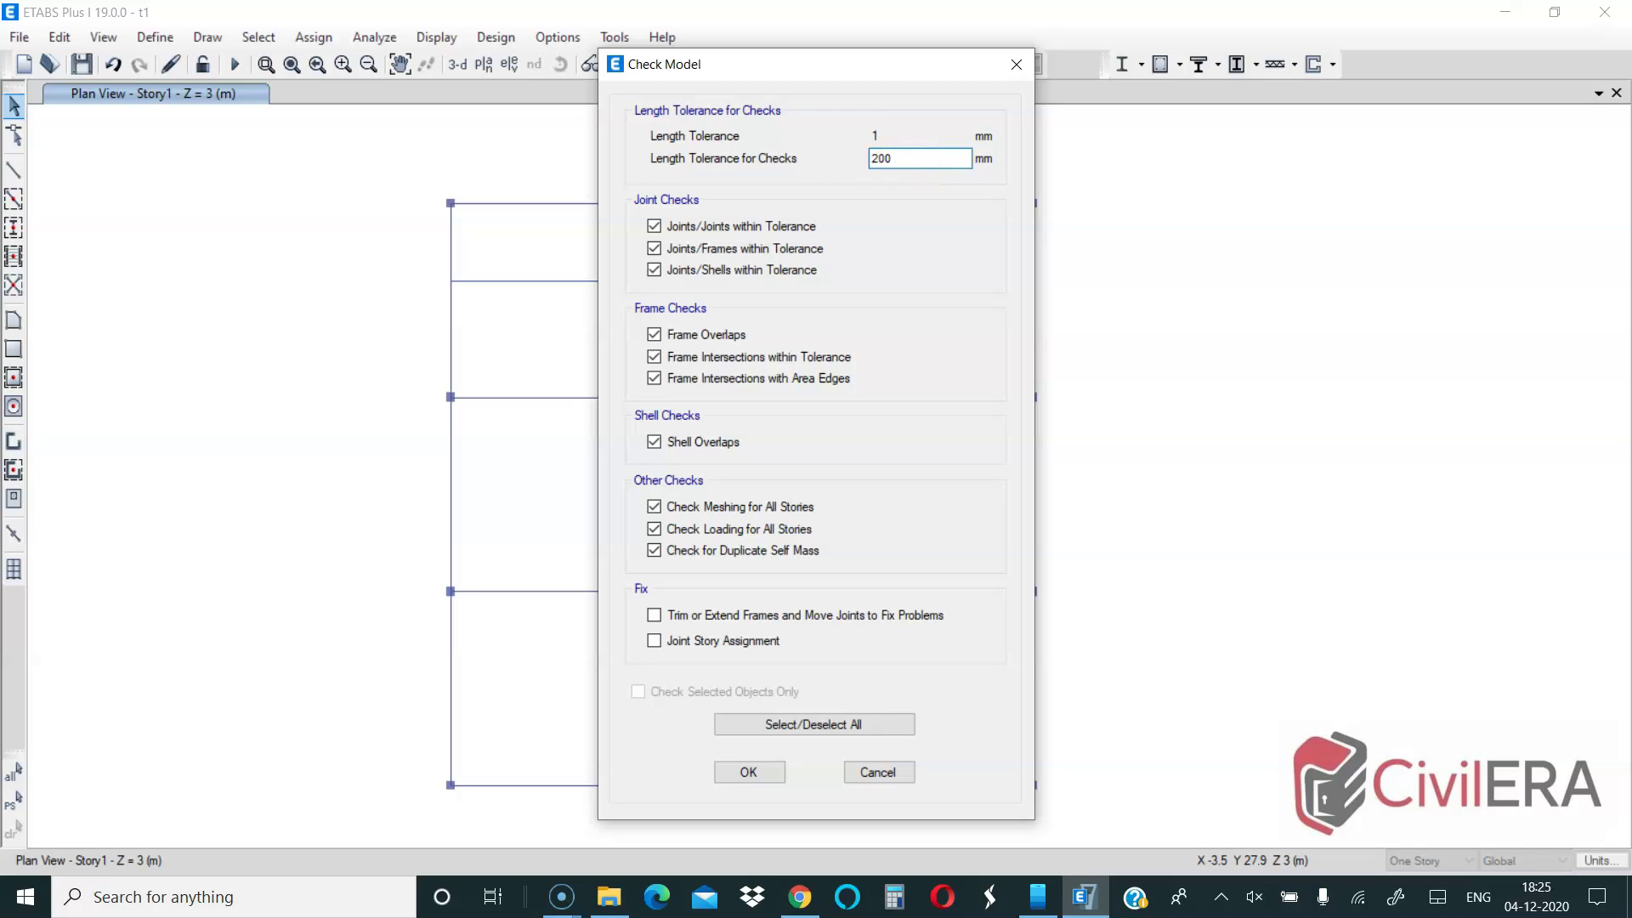
click(750, 772)
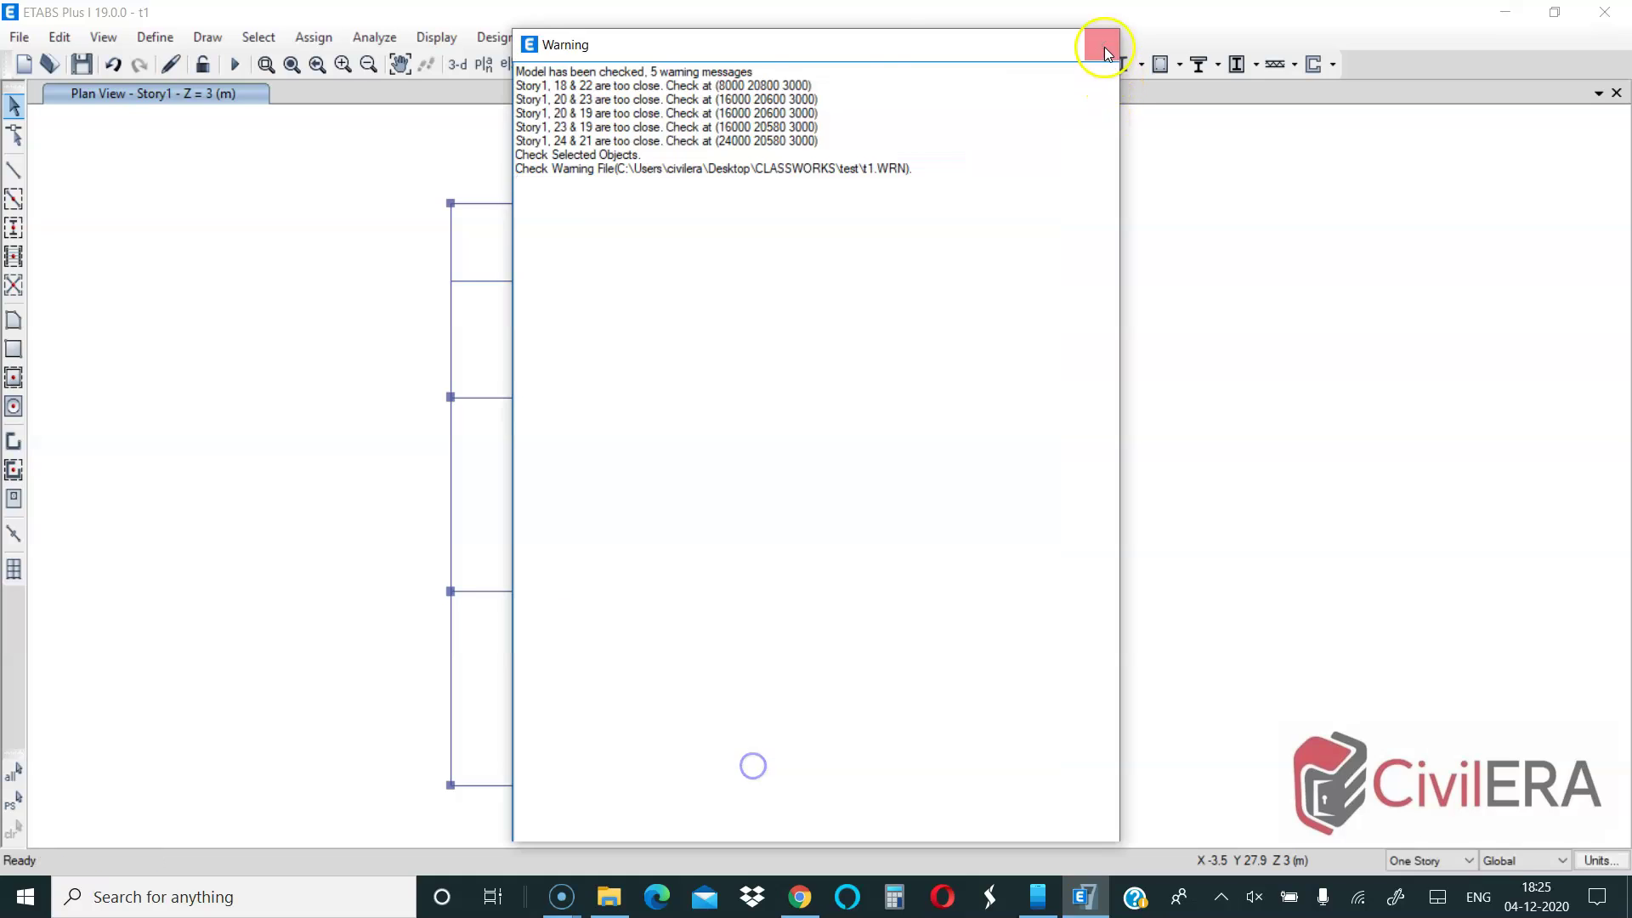
click(1102, 49)
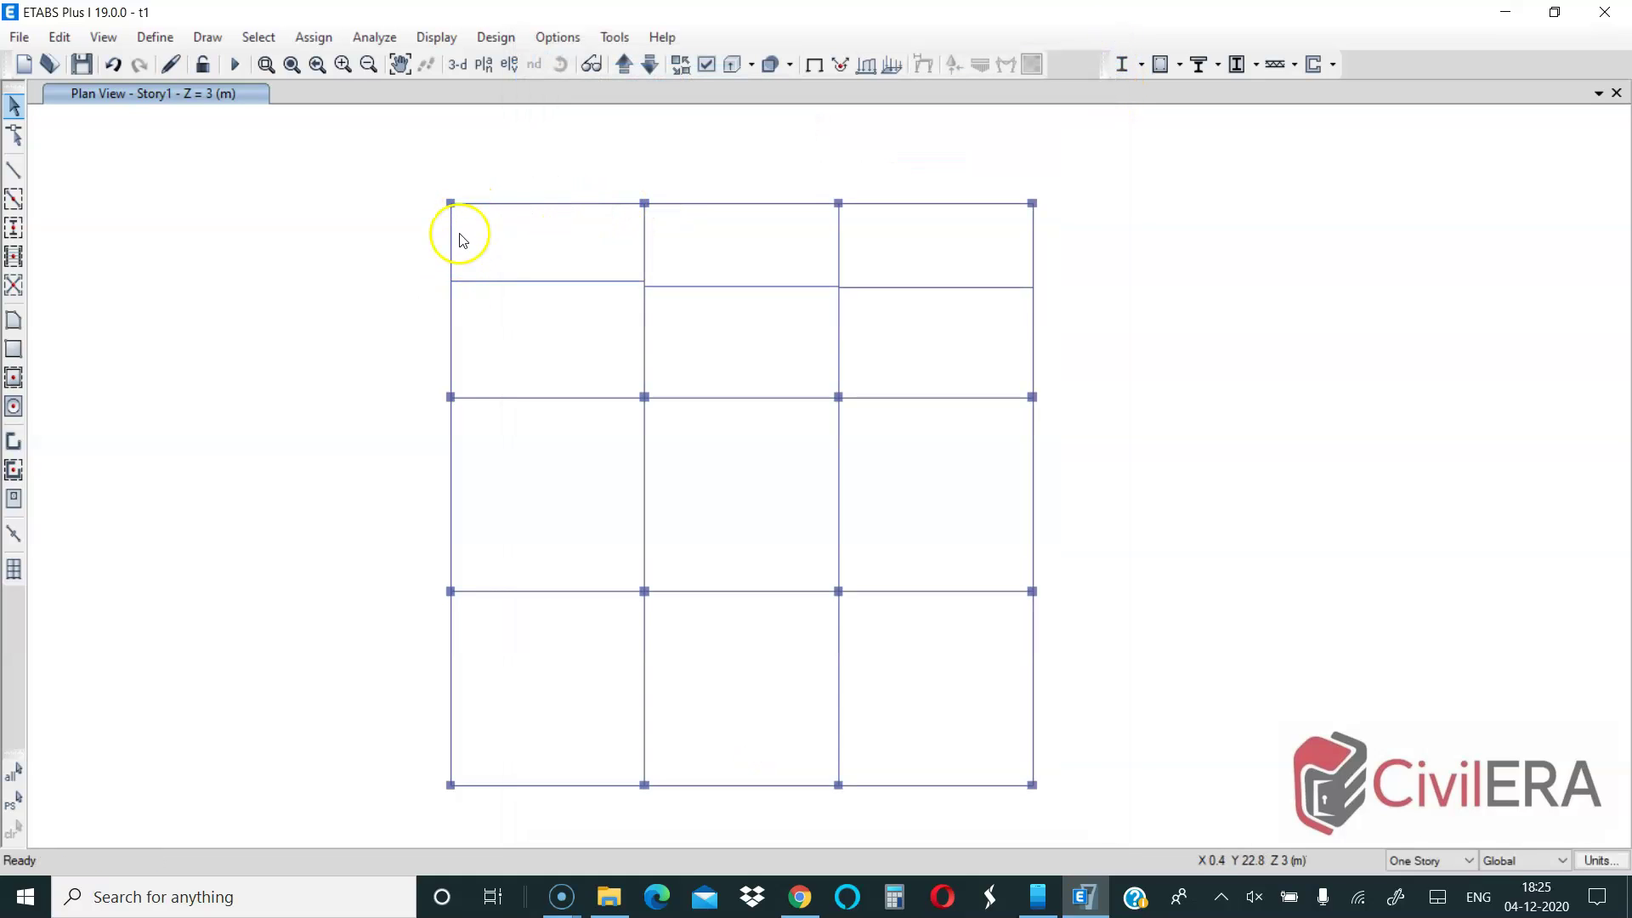
- Change the length tolerance for checks to 4000 mm and run the check
click(361, 39)
click(397, 57)
drag(869, 159, 878, 159)
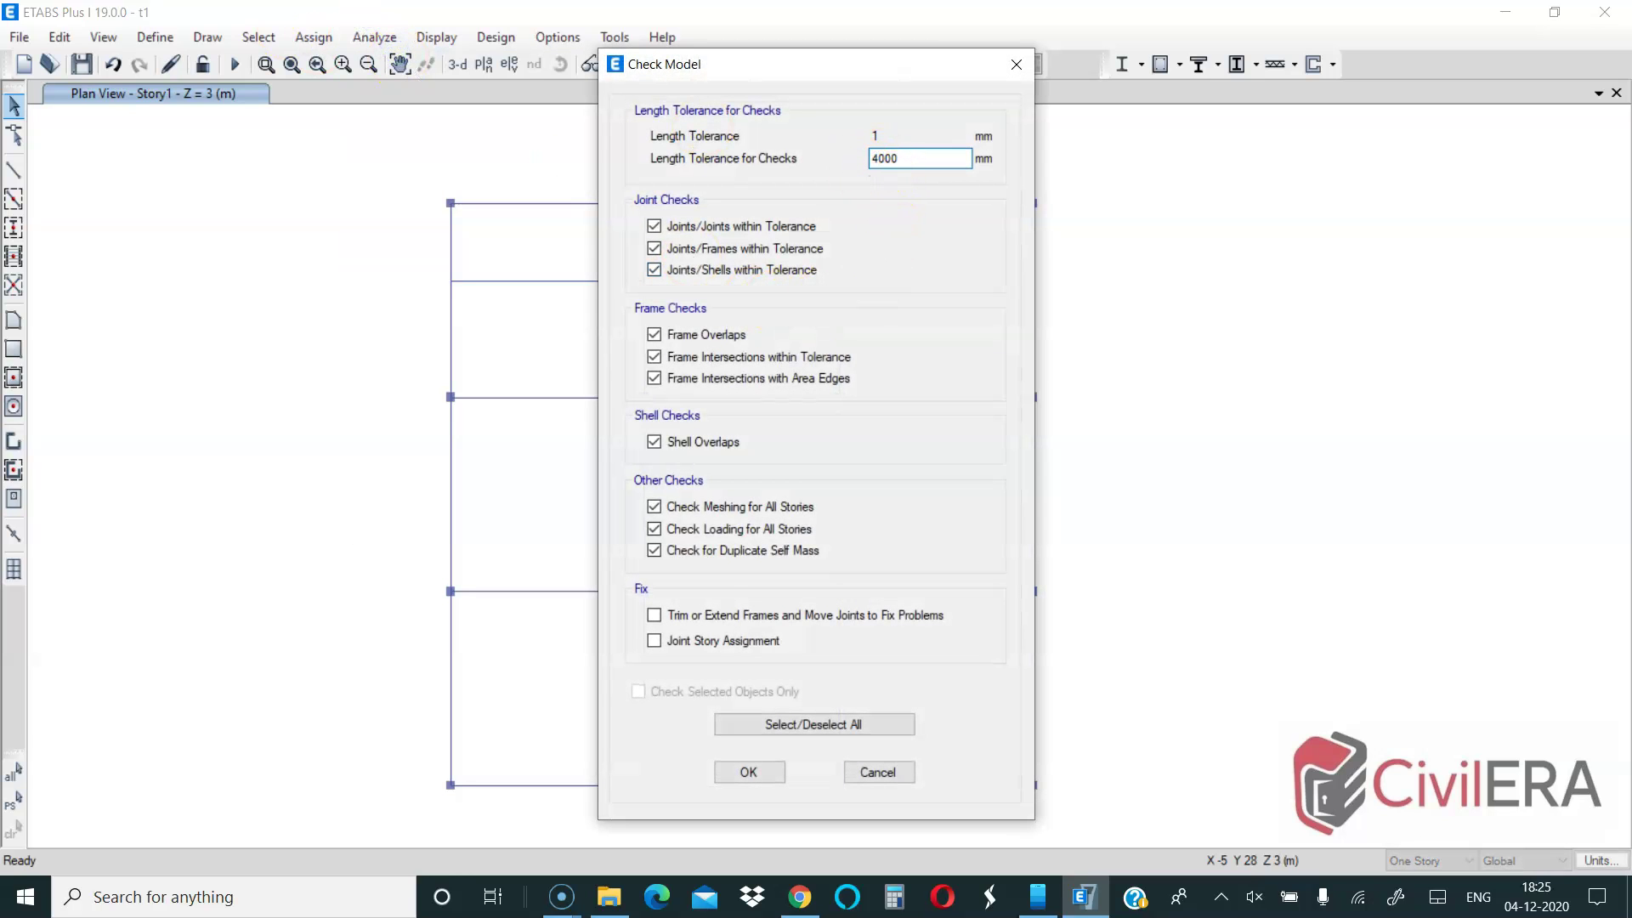
text(4)
click(748, 772)
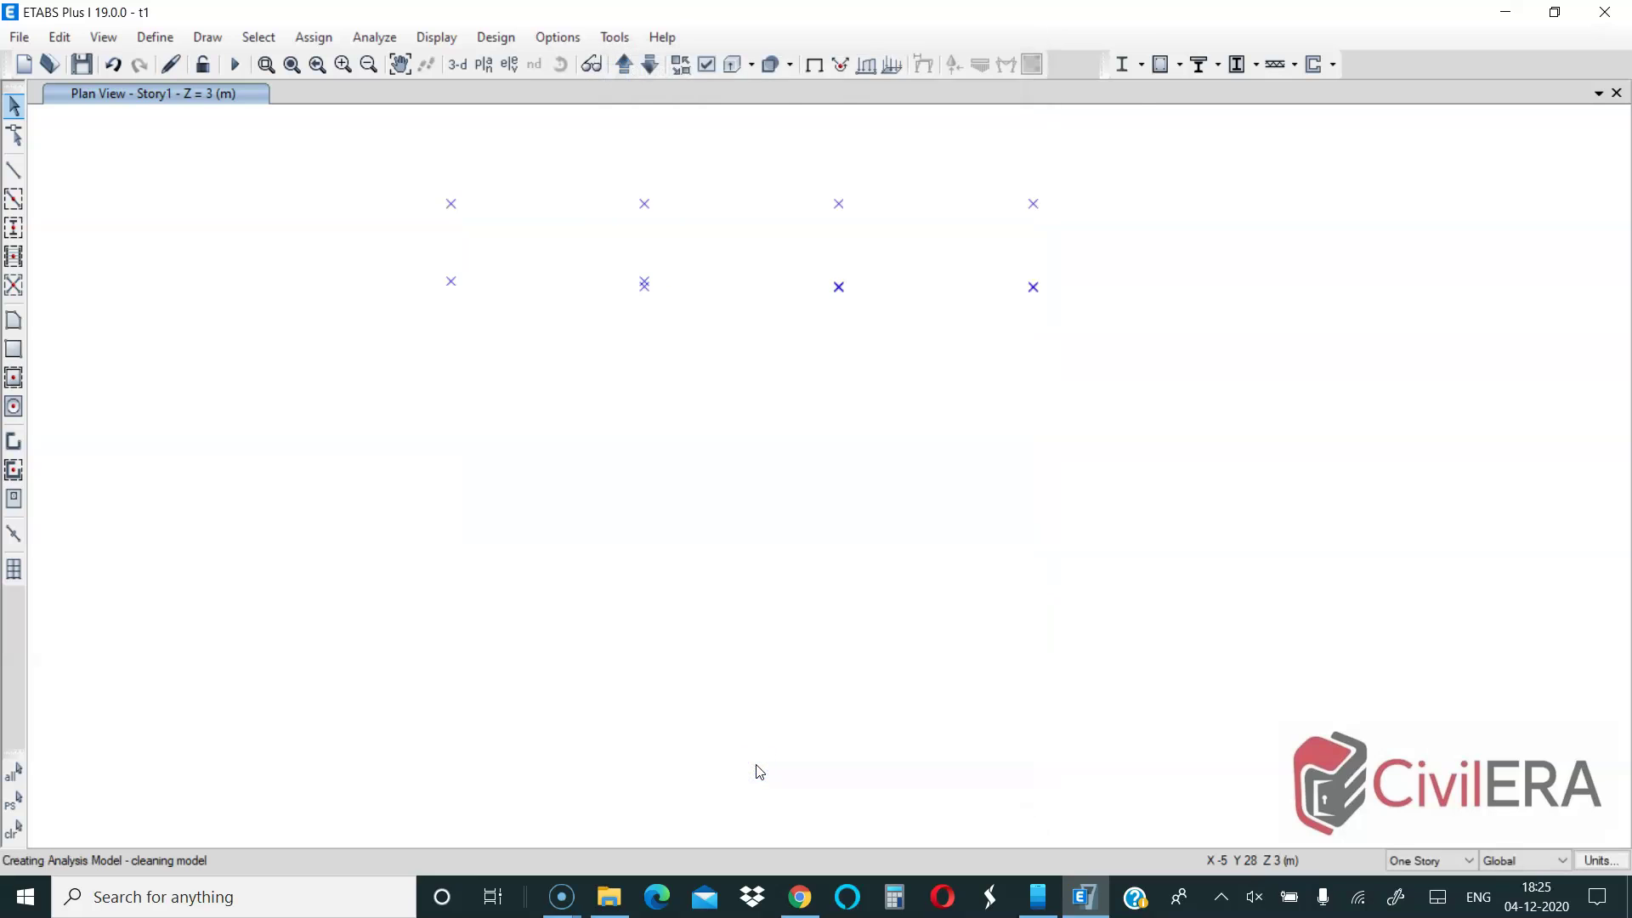
- Select the joints near the top-left corner, rerun Check Model, and close the 38 warnings
drag(534, 218, 586, 332)
click(609, 349)
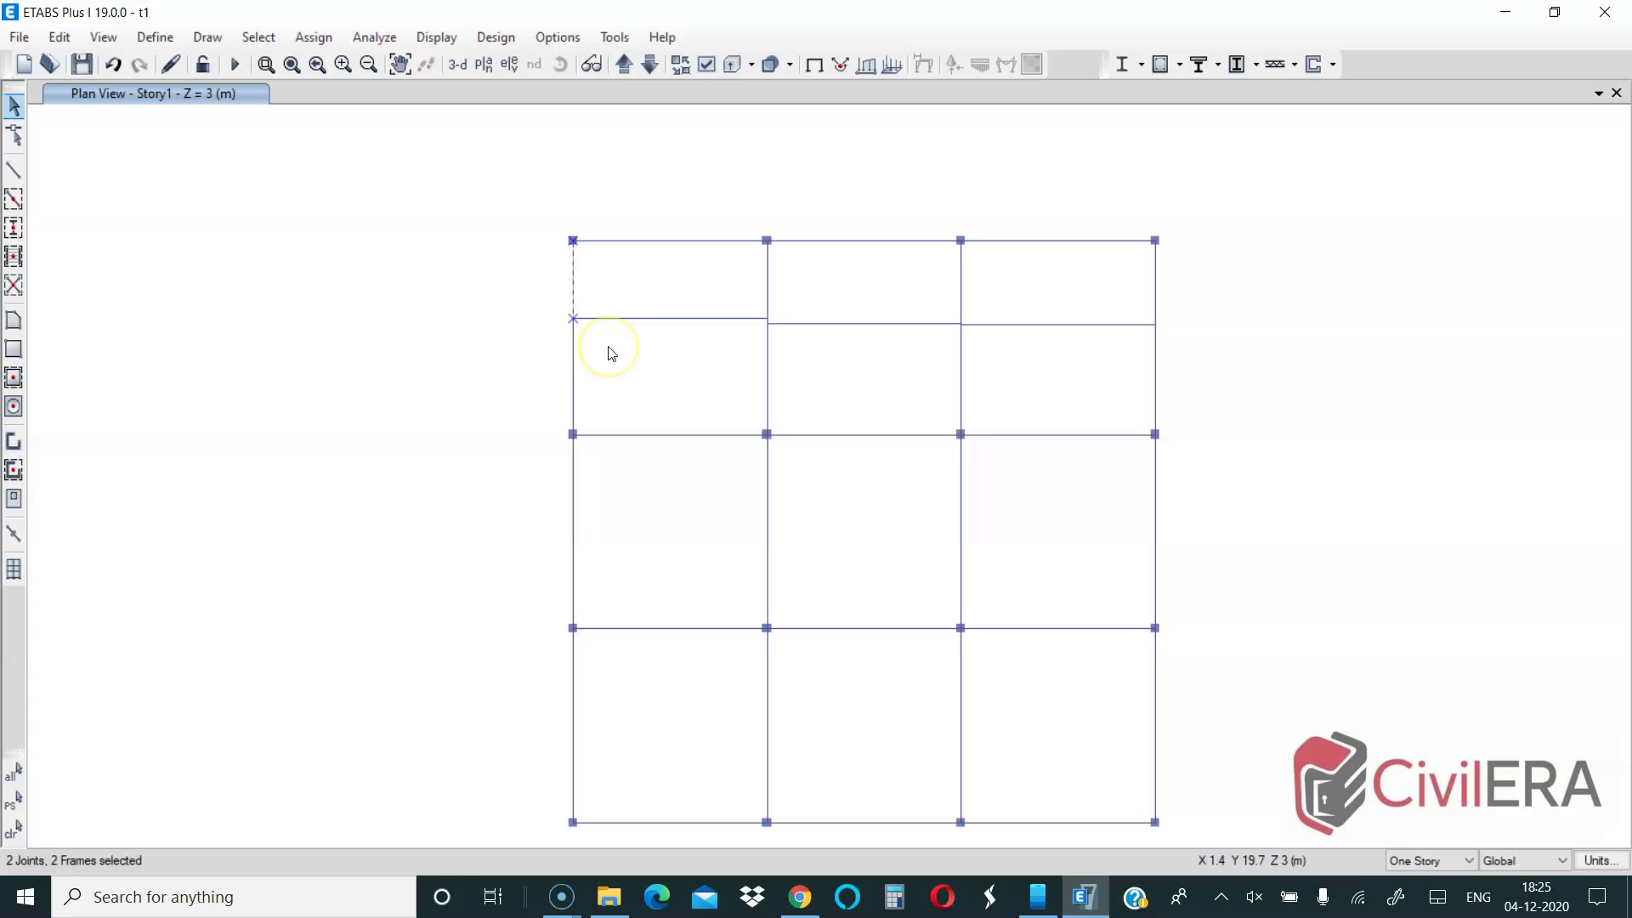
click(375, 37)
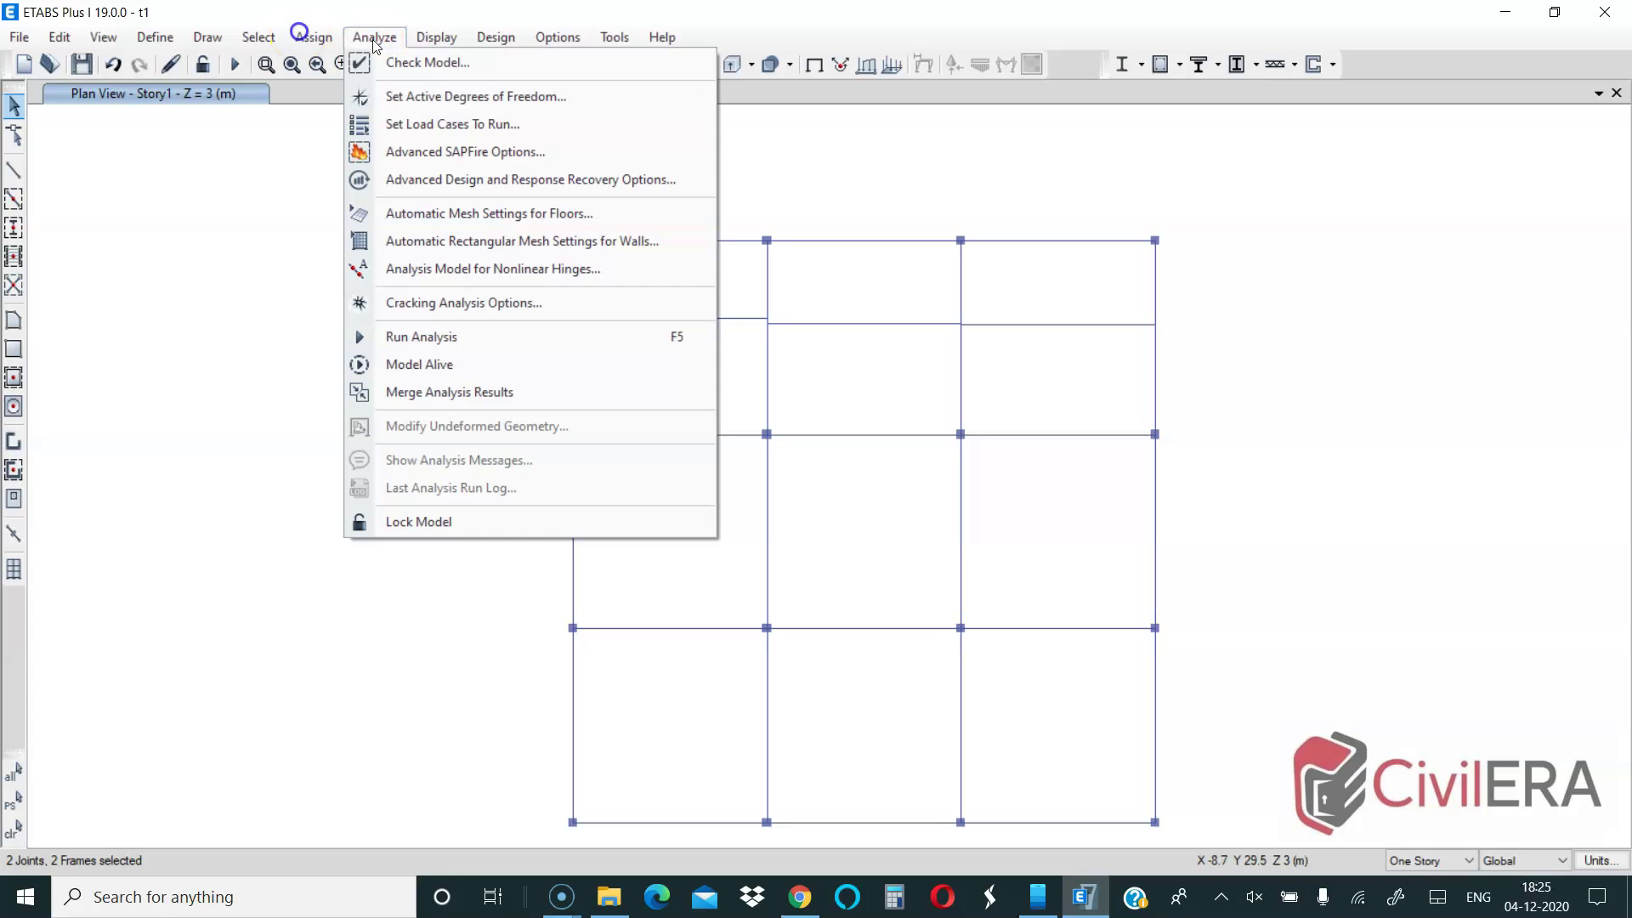
click(398, 62)
drag(807, 63, 1232, 62)
click(1174, 770)
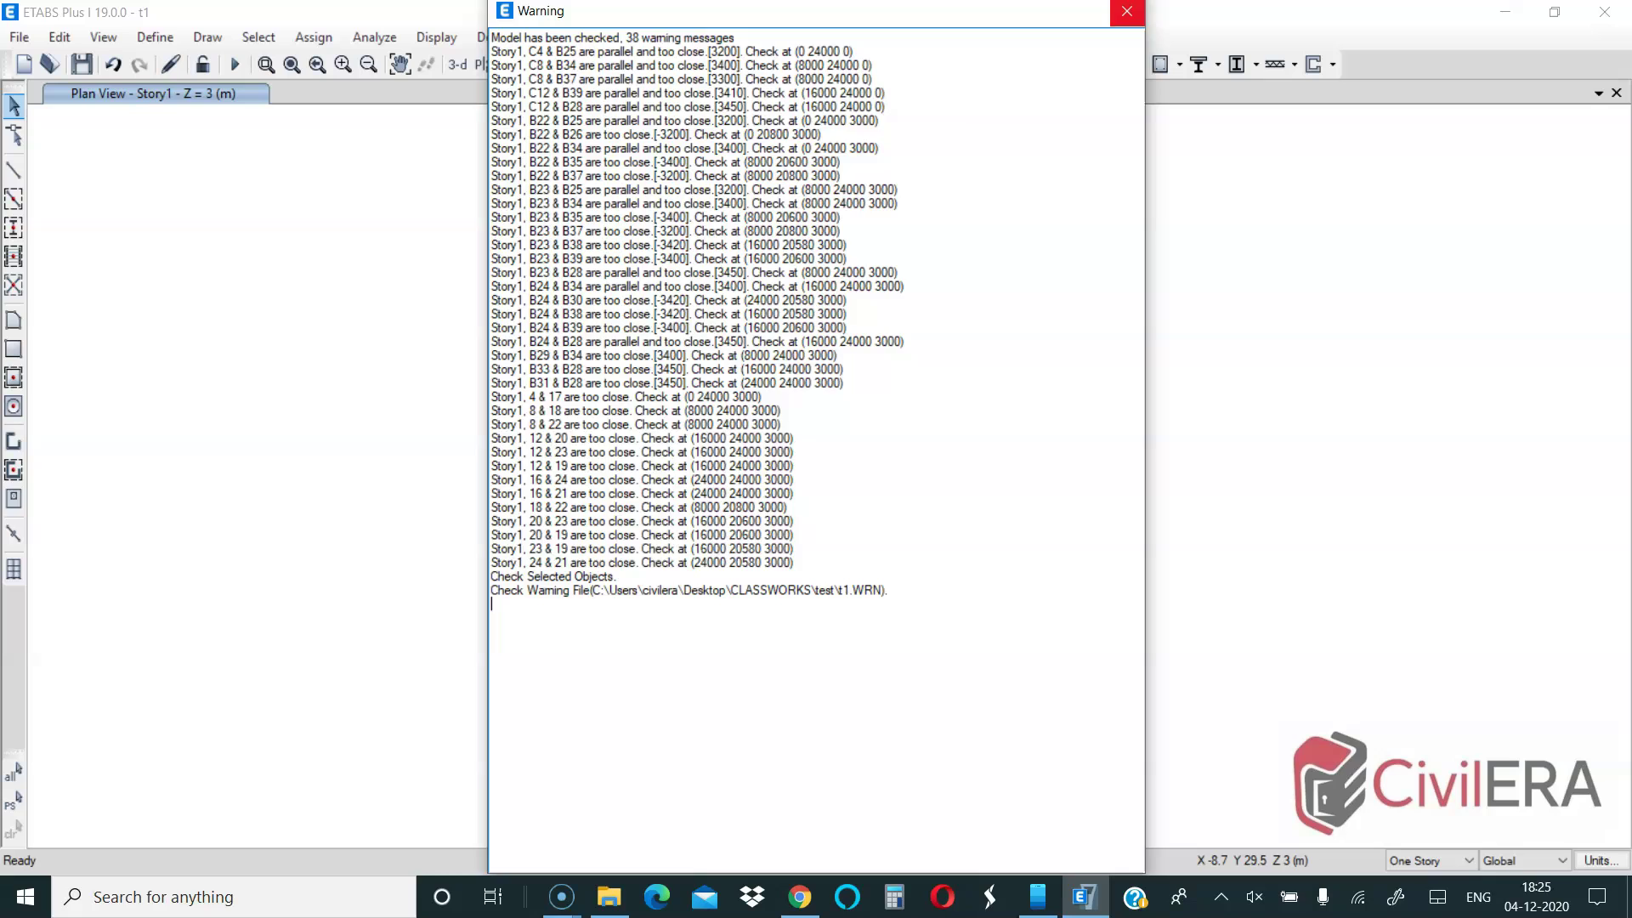
click(1128, 11)
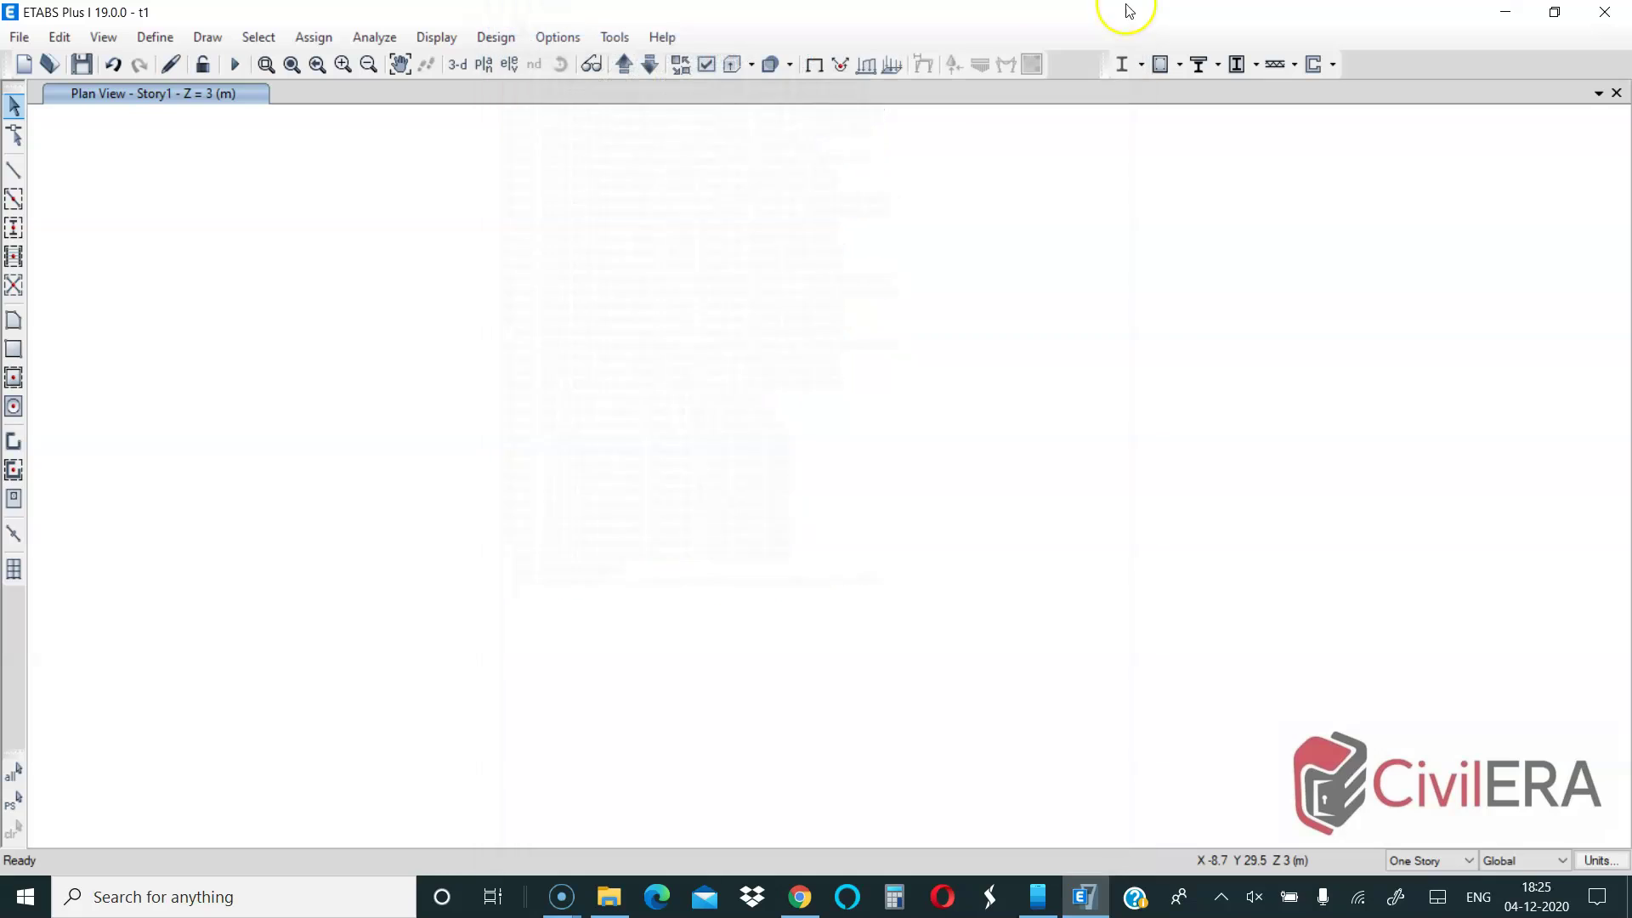
click(484, 65)
click(705, 475)
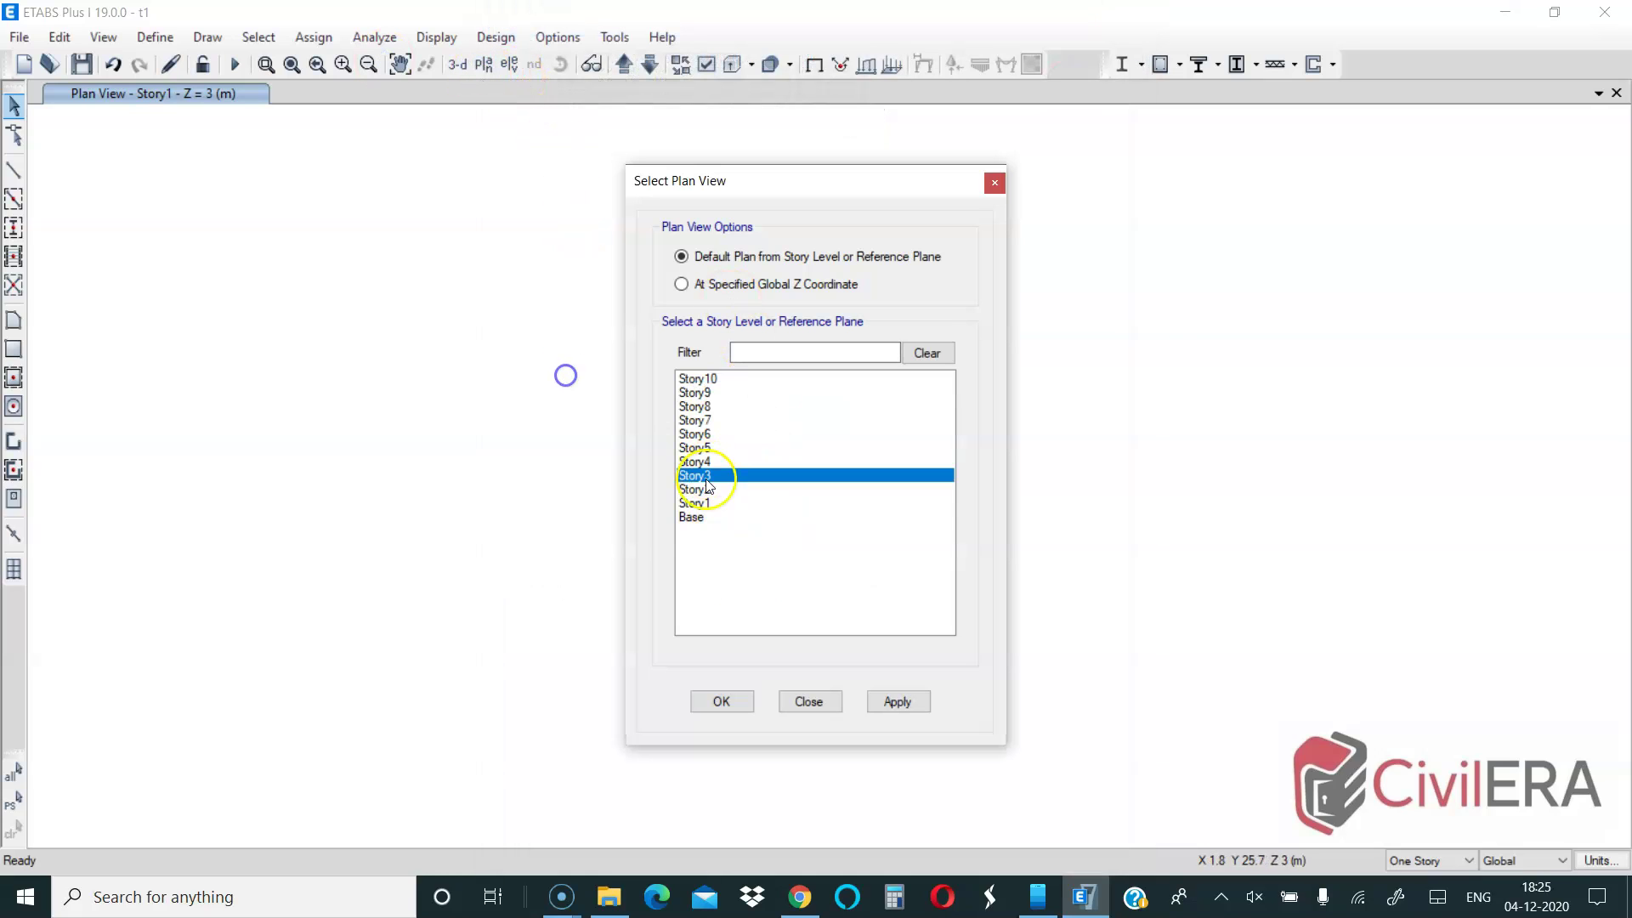
click(722, 699)
click(622, 65)
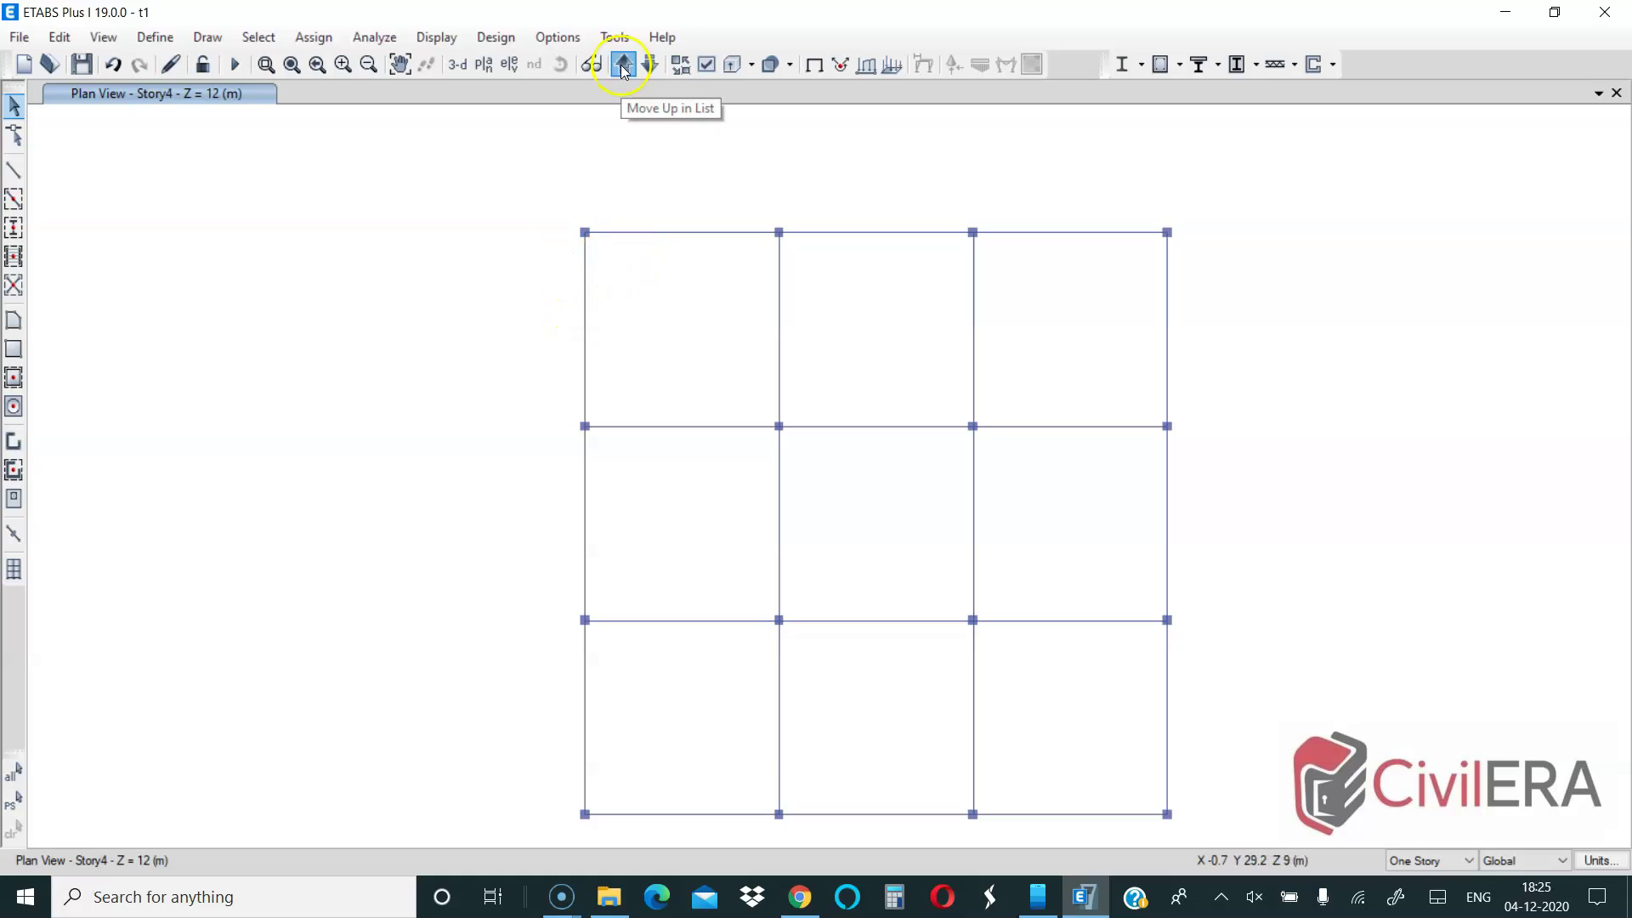
click(623, 66)
click(623, 66)
click(622, 65)
click(622, 65)
click(623, 65)
click(622, 65)
click(650, 66)
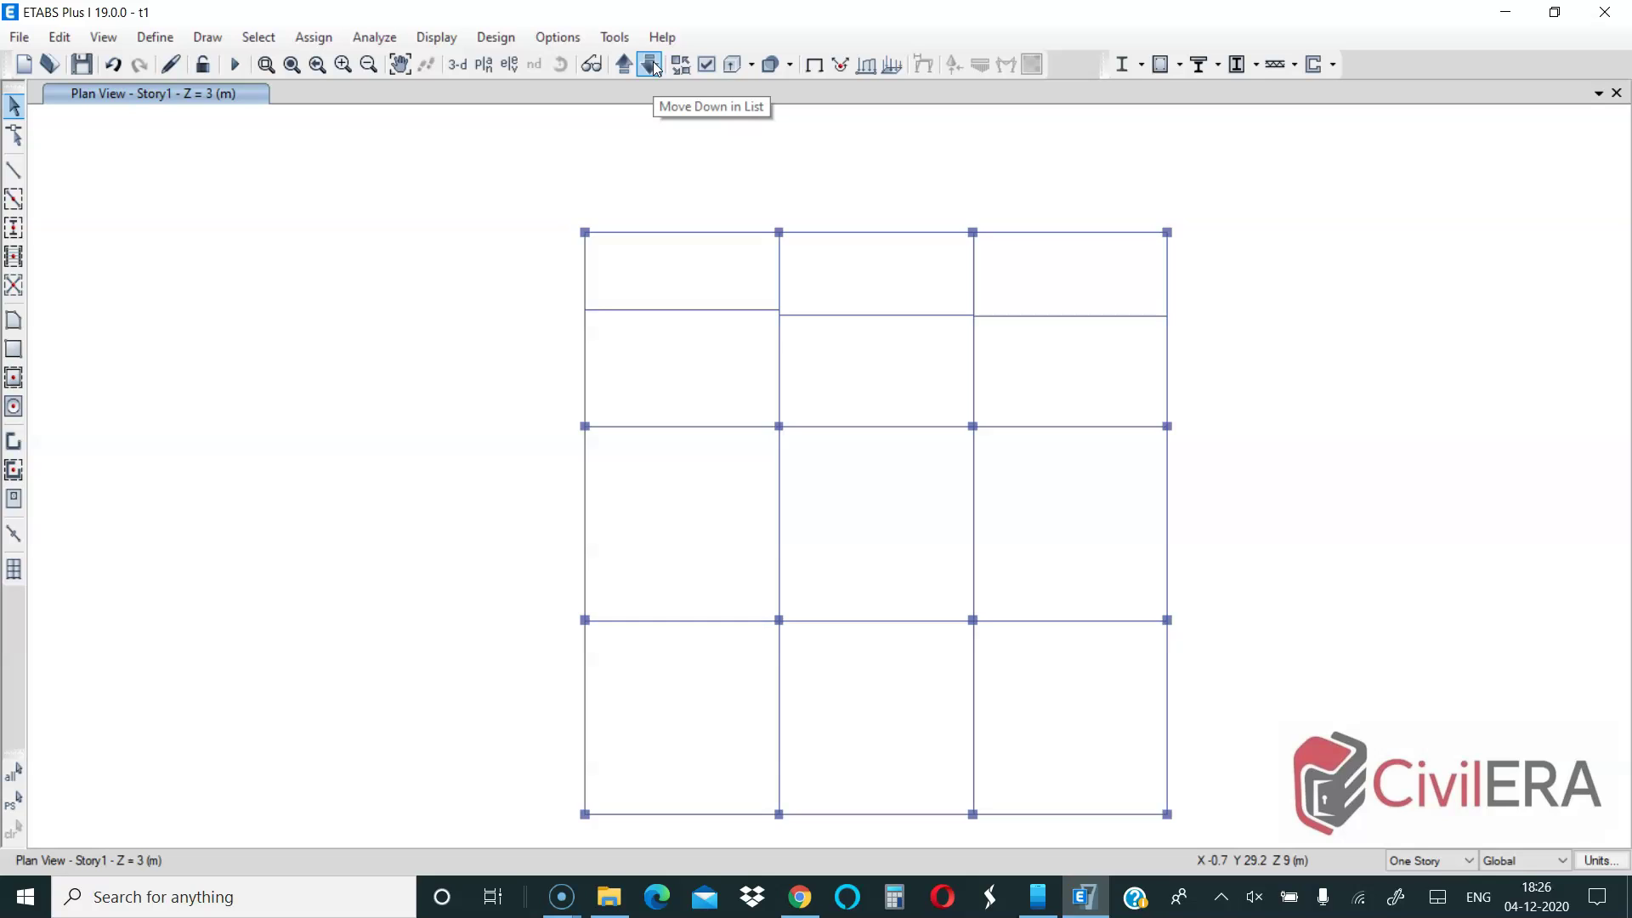
click(706, 76)
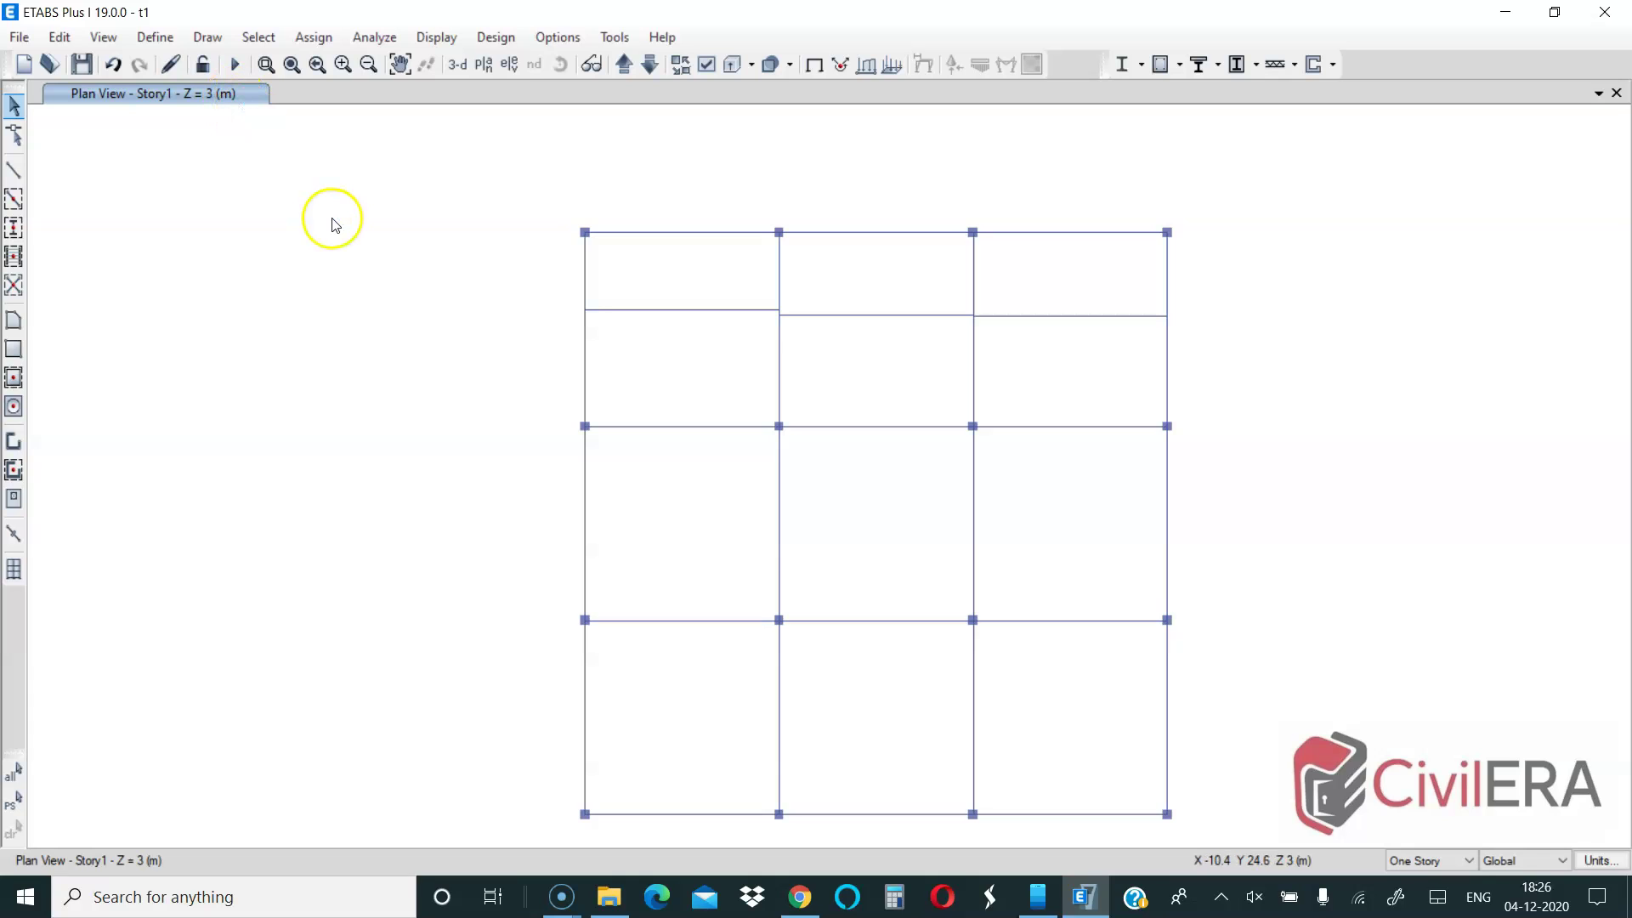
- Switch to the default 3D view and select a top-story beam, a left column and other frame members
click(453, 70)
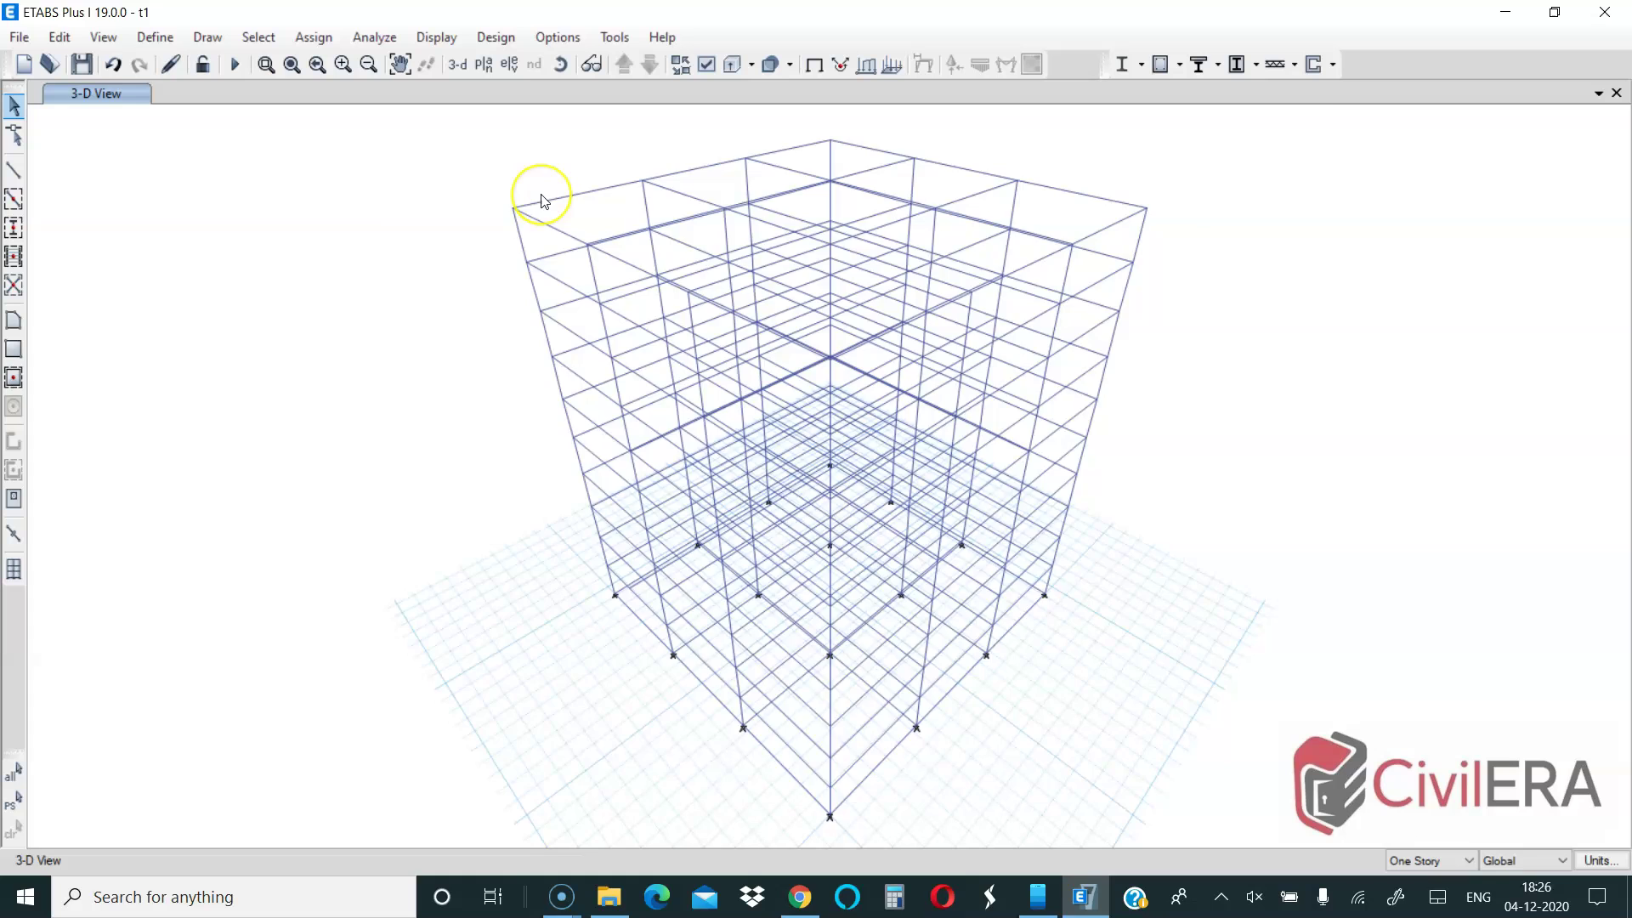
scroll(544, 200, up, 3)
click(573, 207)
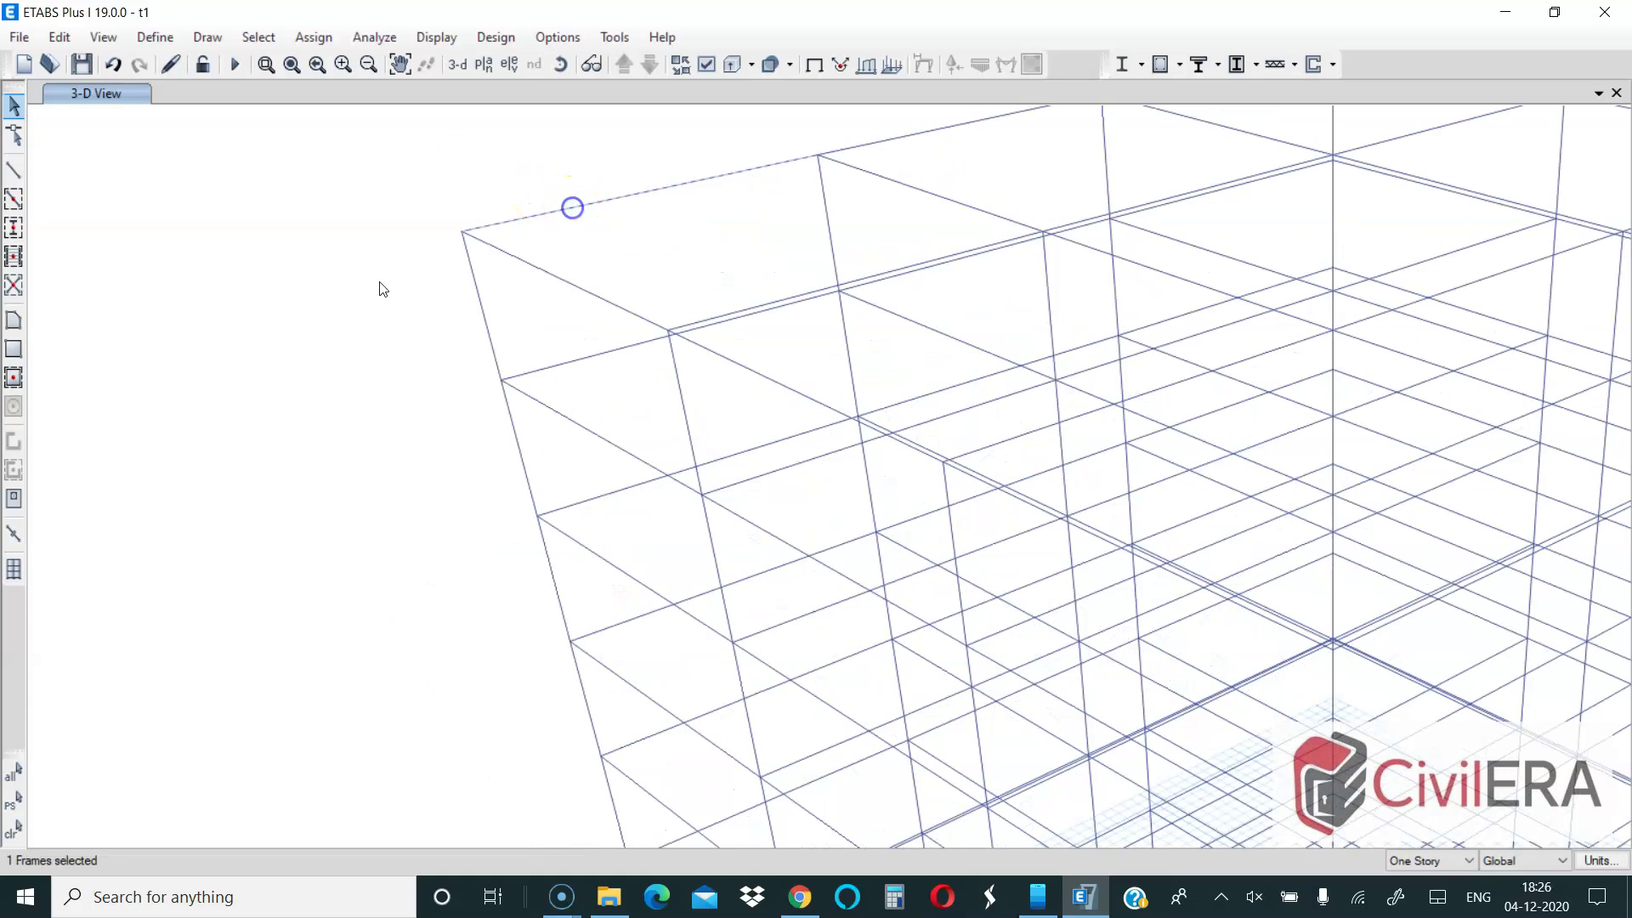
scroll(552, 247, down, 3)
click(543, 270)
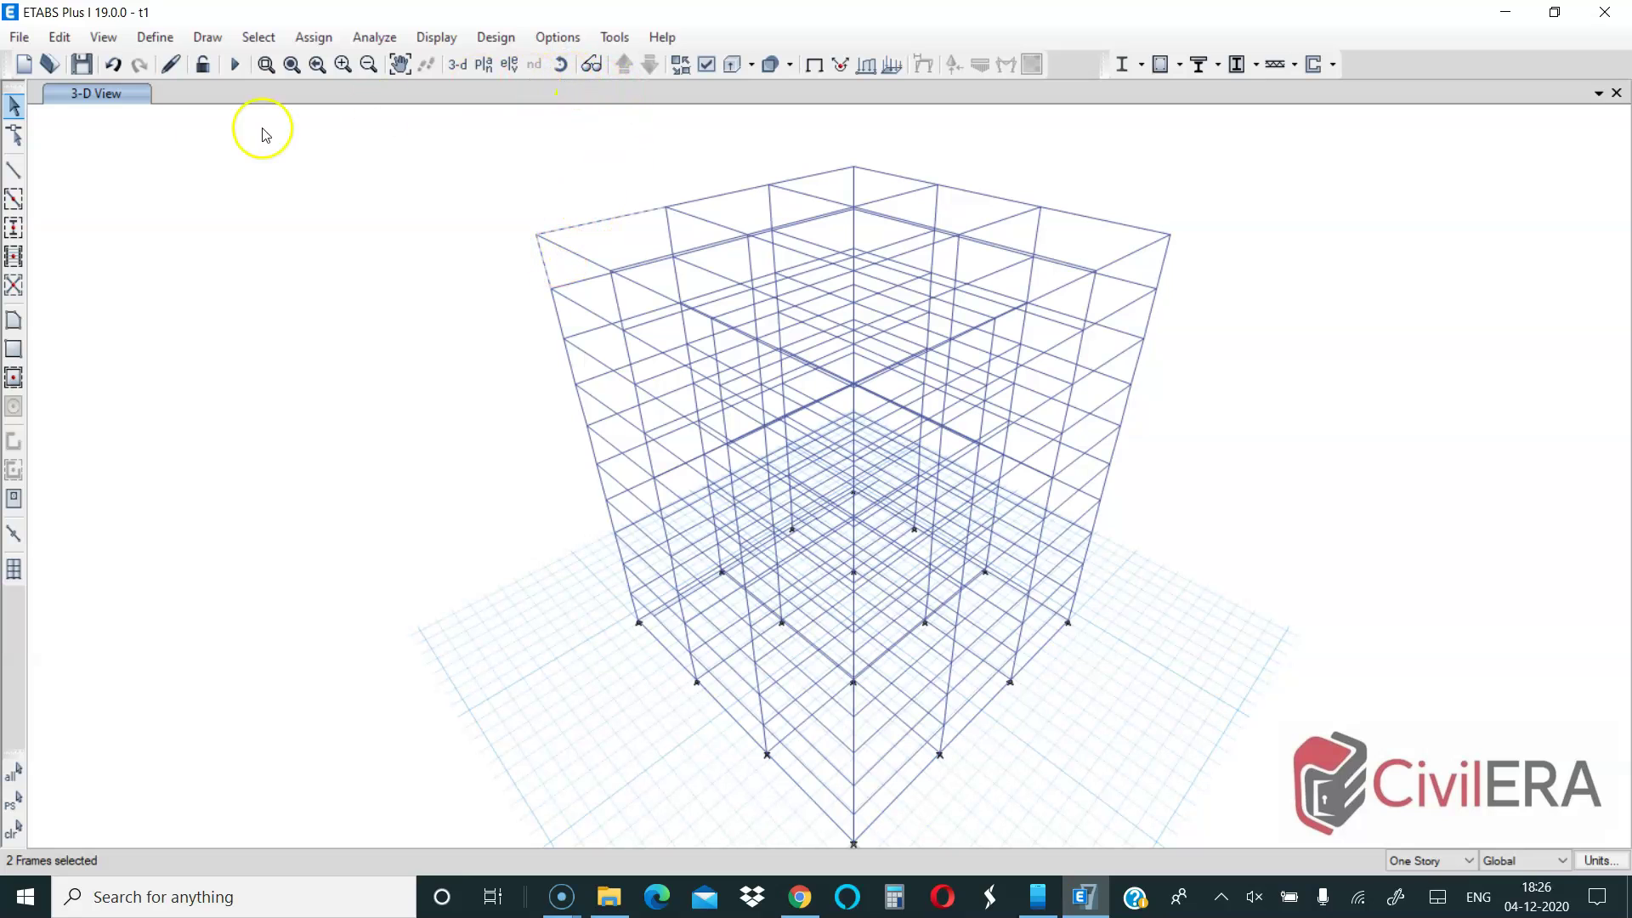
middle_drag(572, 414, 365, 240)
click(365, 241)
click(367, 180)
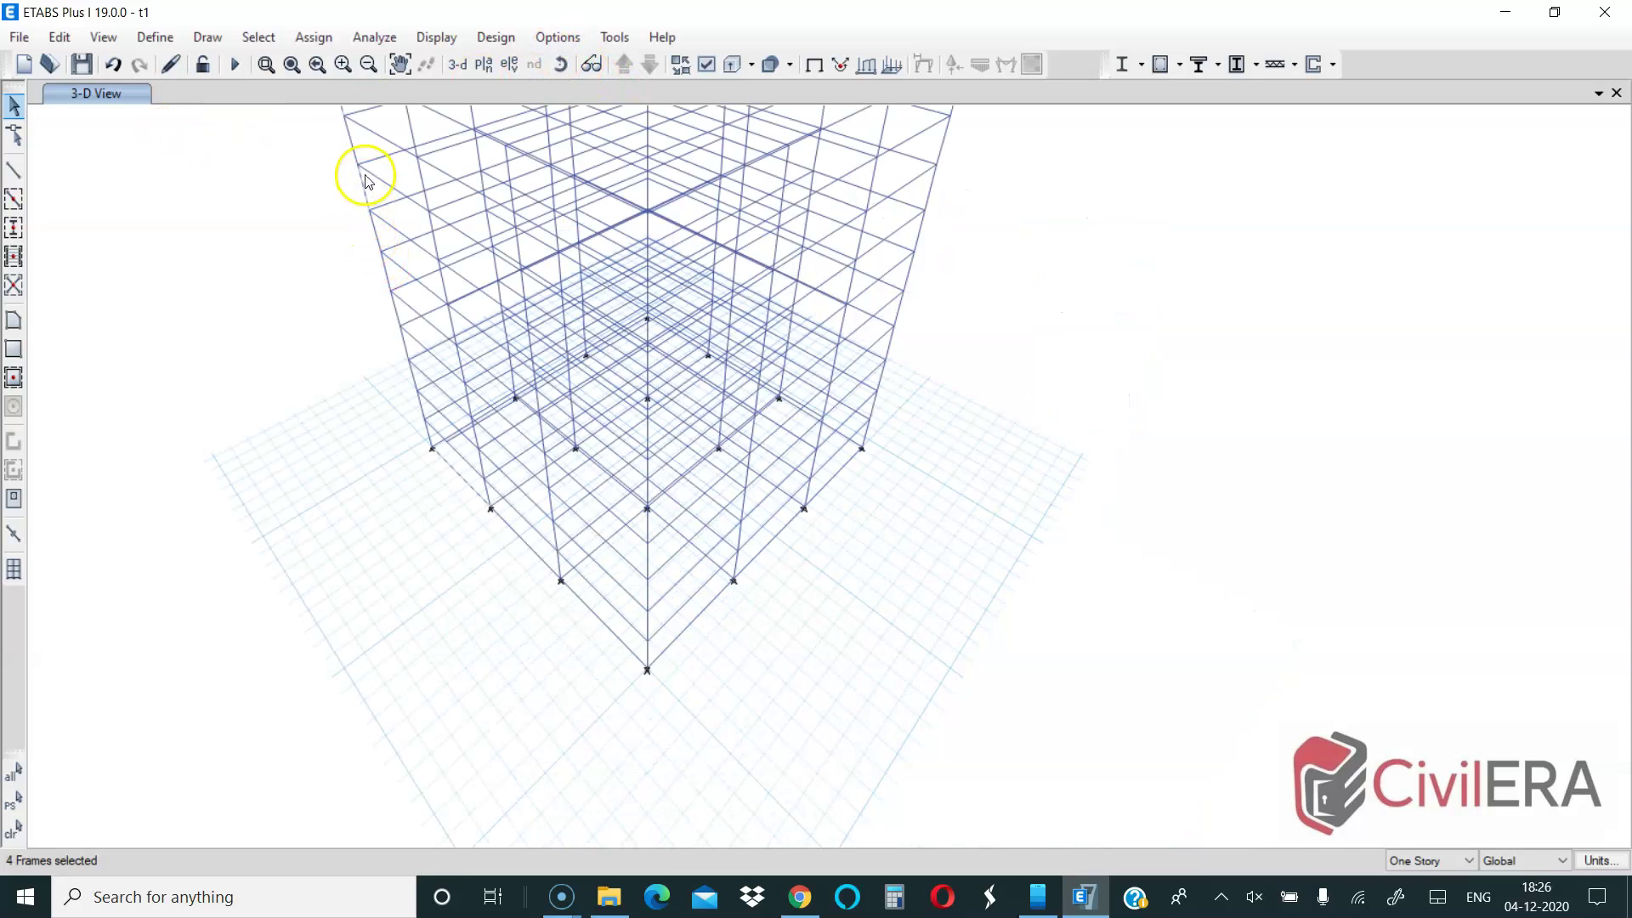
- Window-select most of the building's joints and frames and delete them
scroll(365, 177, up, 5)
scroll(452, 431, down, 2)
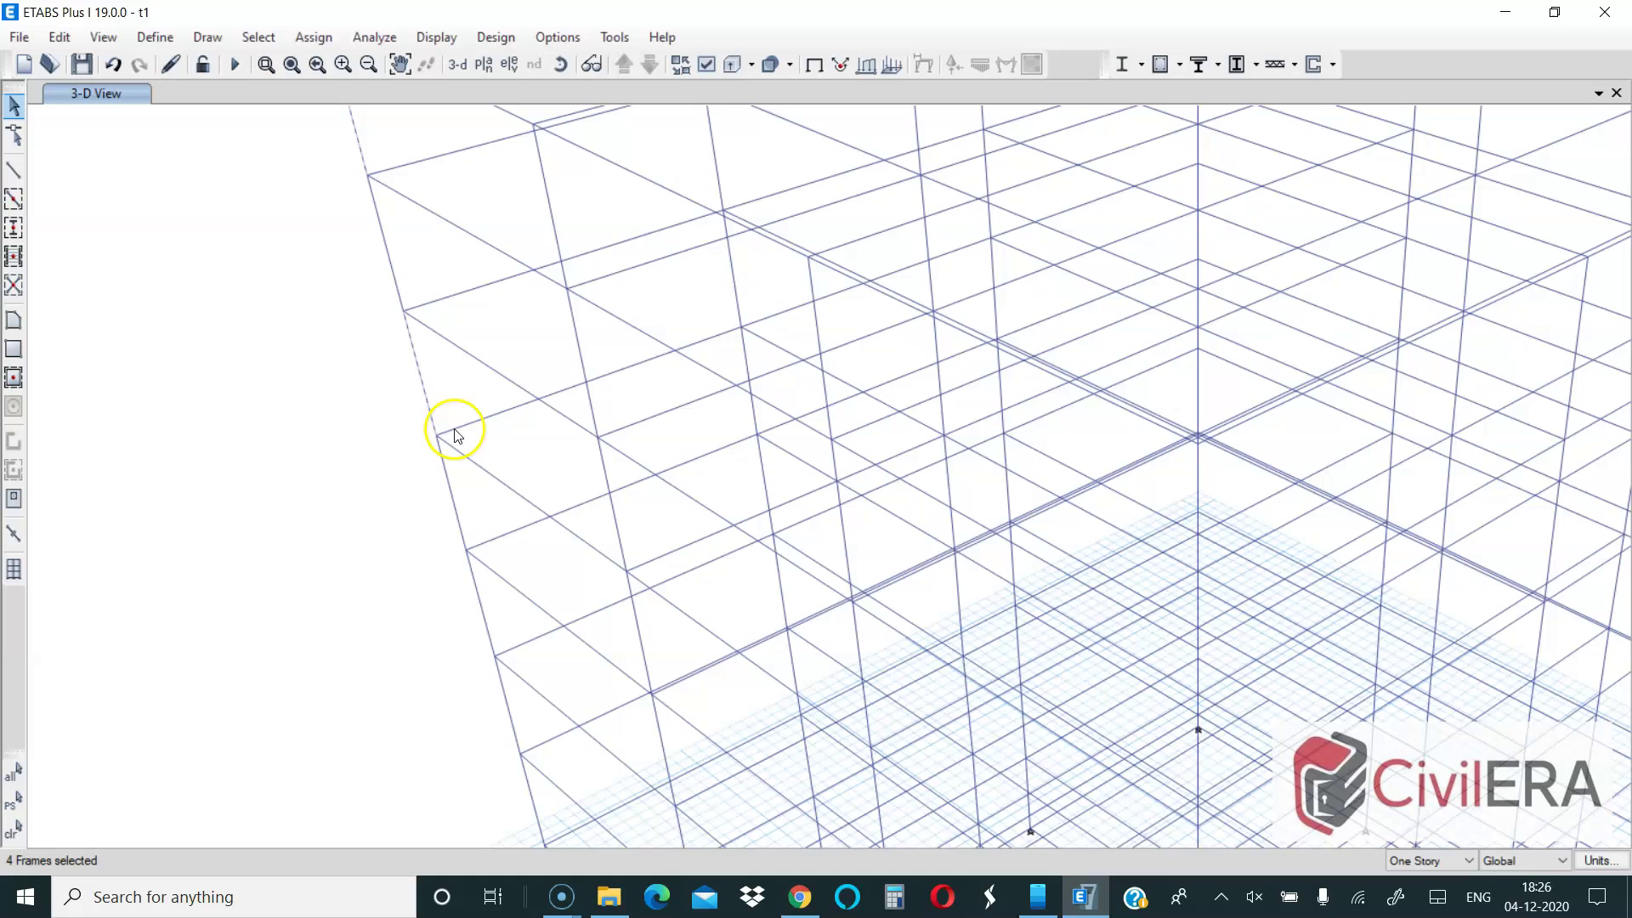
scroll(482, 426, down, 8)
click(560, 64)
drag(336, 396, 750, 540)
key(Delete)
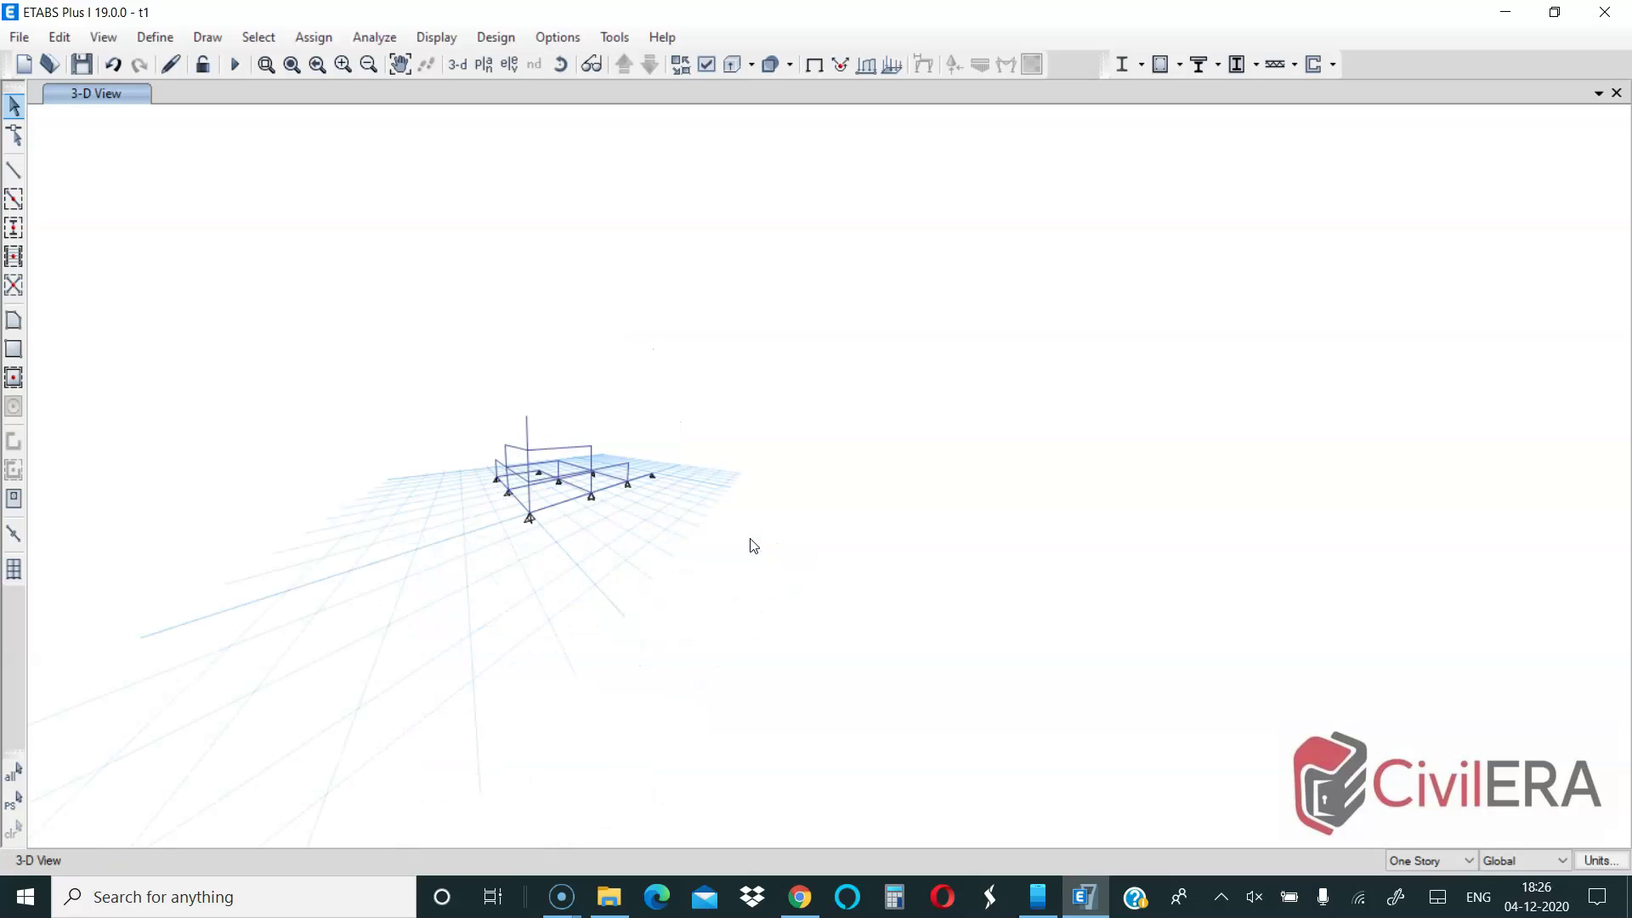
- Select several of the remaining Story1 beams and columns near the corner
scroll(467, 474, up, 6)
click(593, 552)
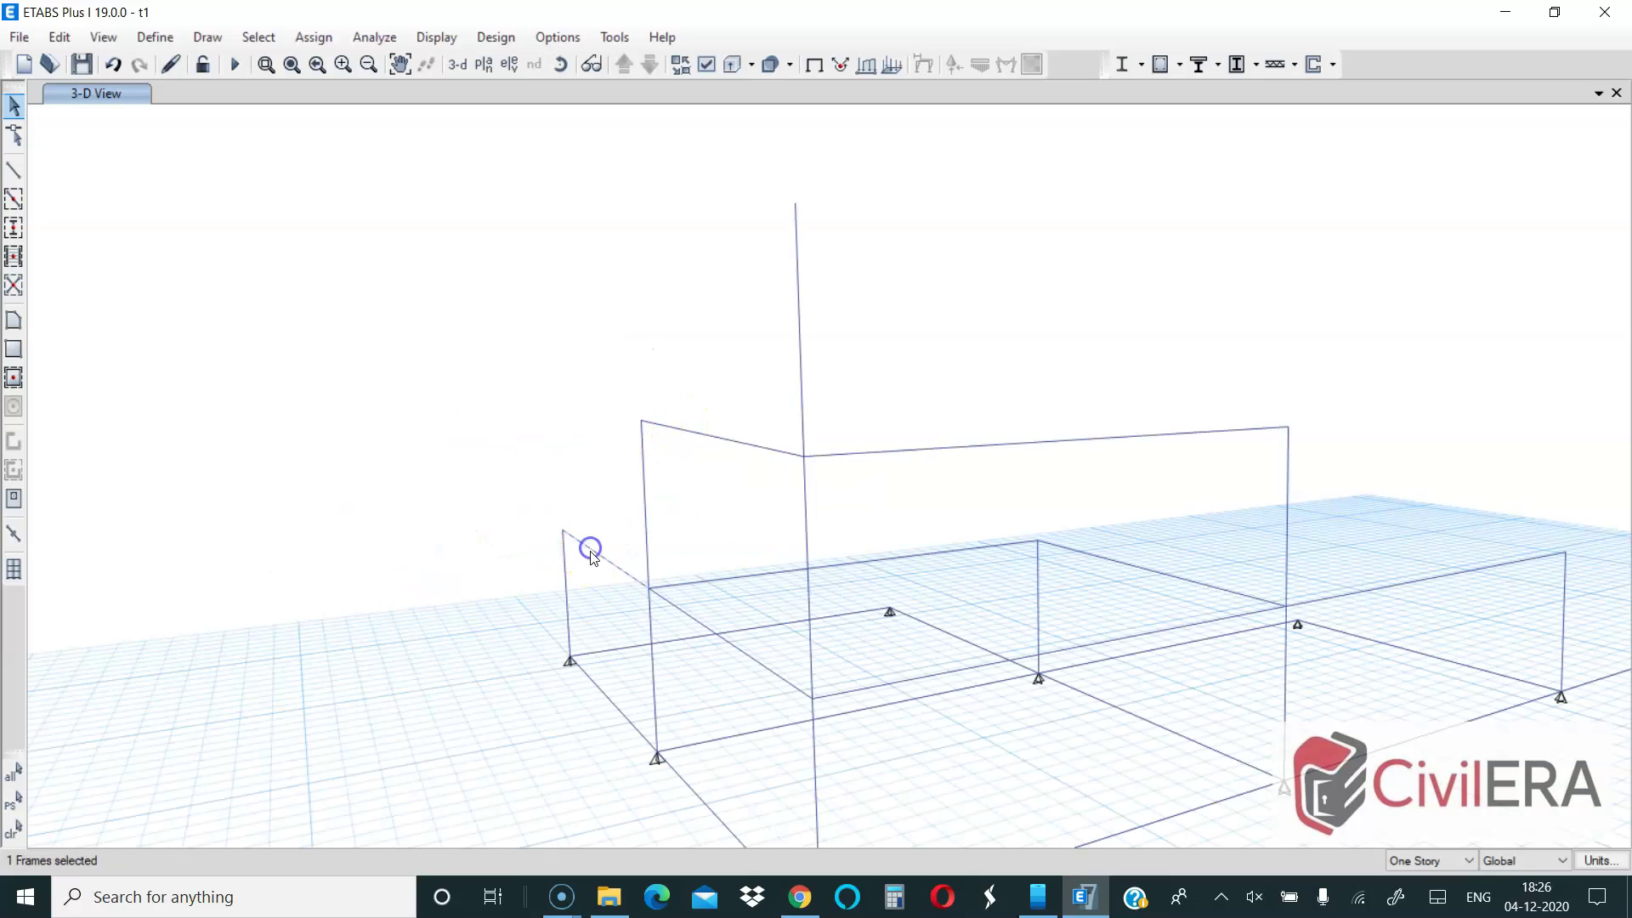
scroll(481, 402, down, 5)
scroll(637, 365, up, 2)
scroll(671, 378, down, 3)
scroll(655, 376, up, 2)
click(654, 377)
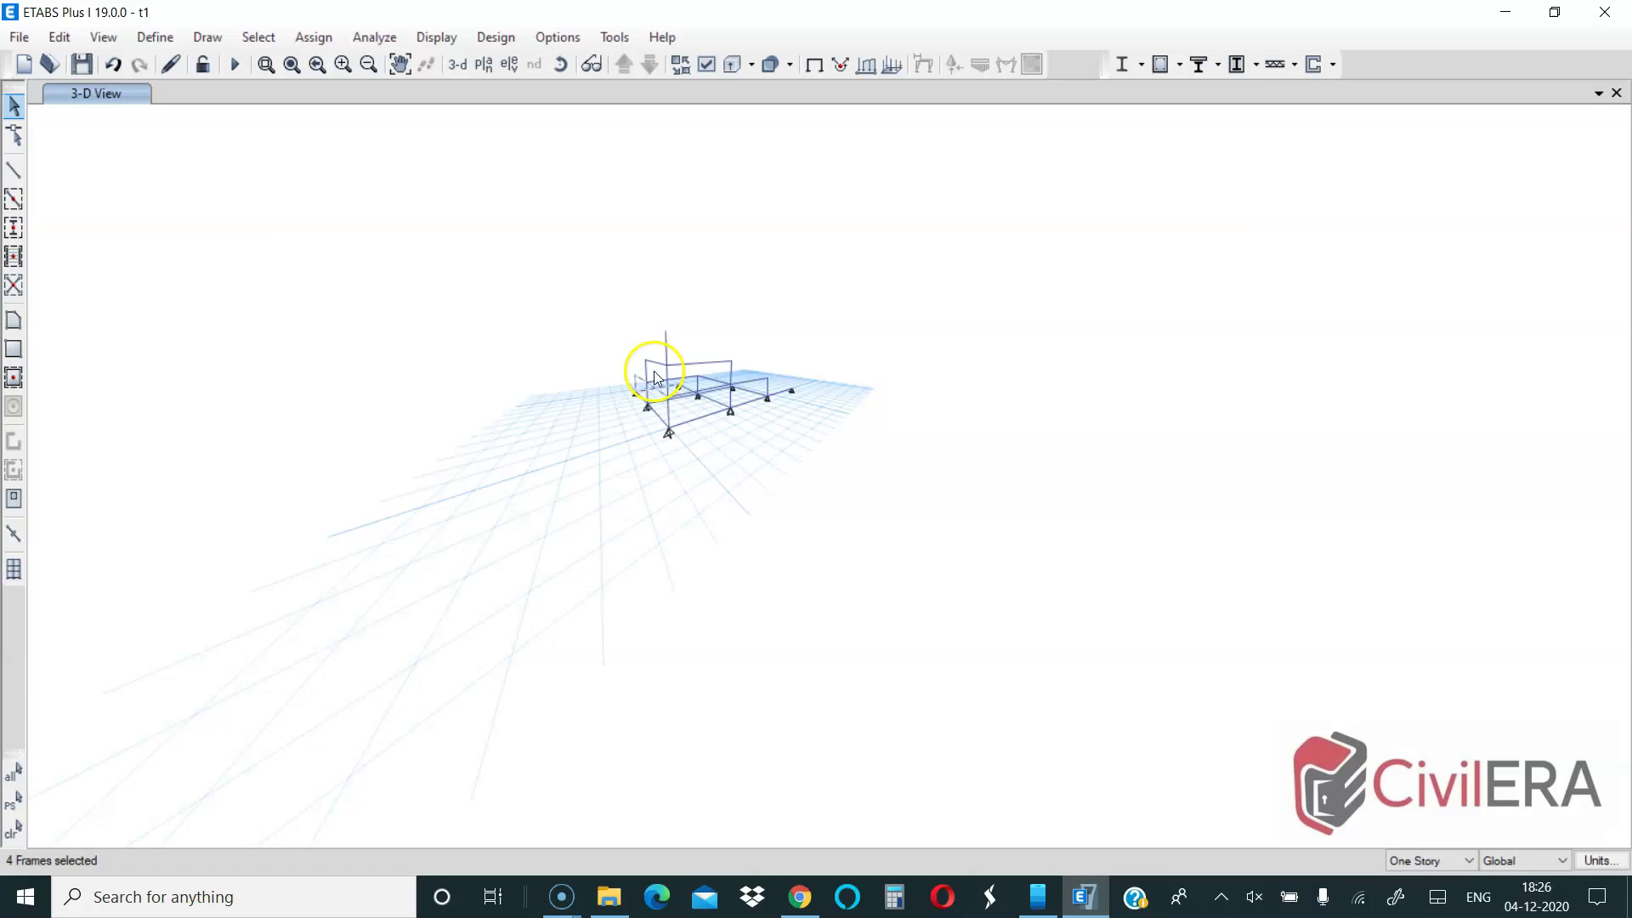
scroll(672, 374, up, 2)
scroll(705, 316, up, 3)
scroll(703, 311, down, 2)
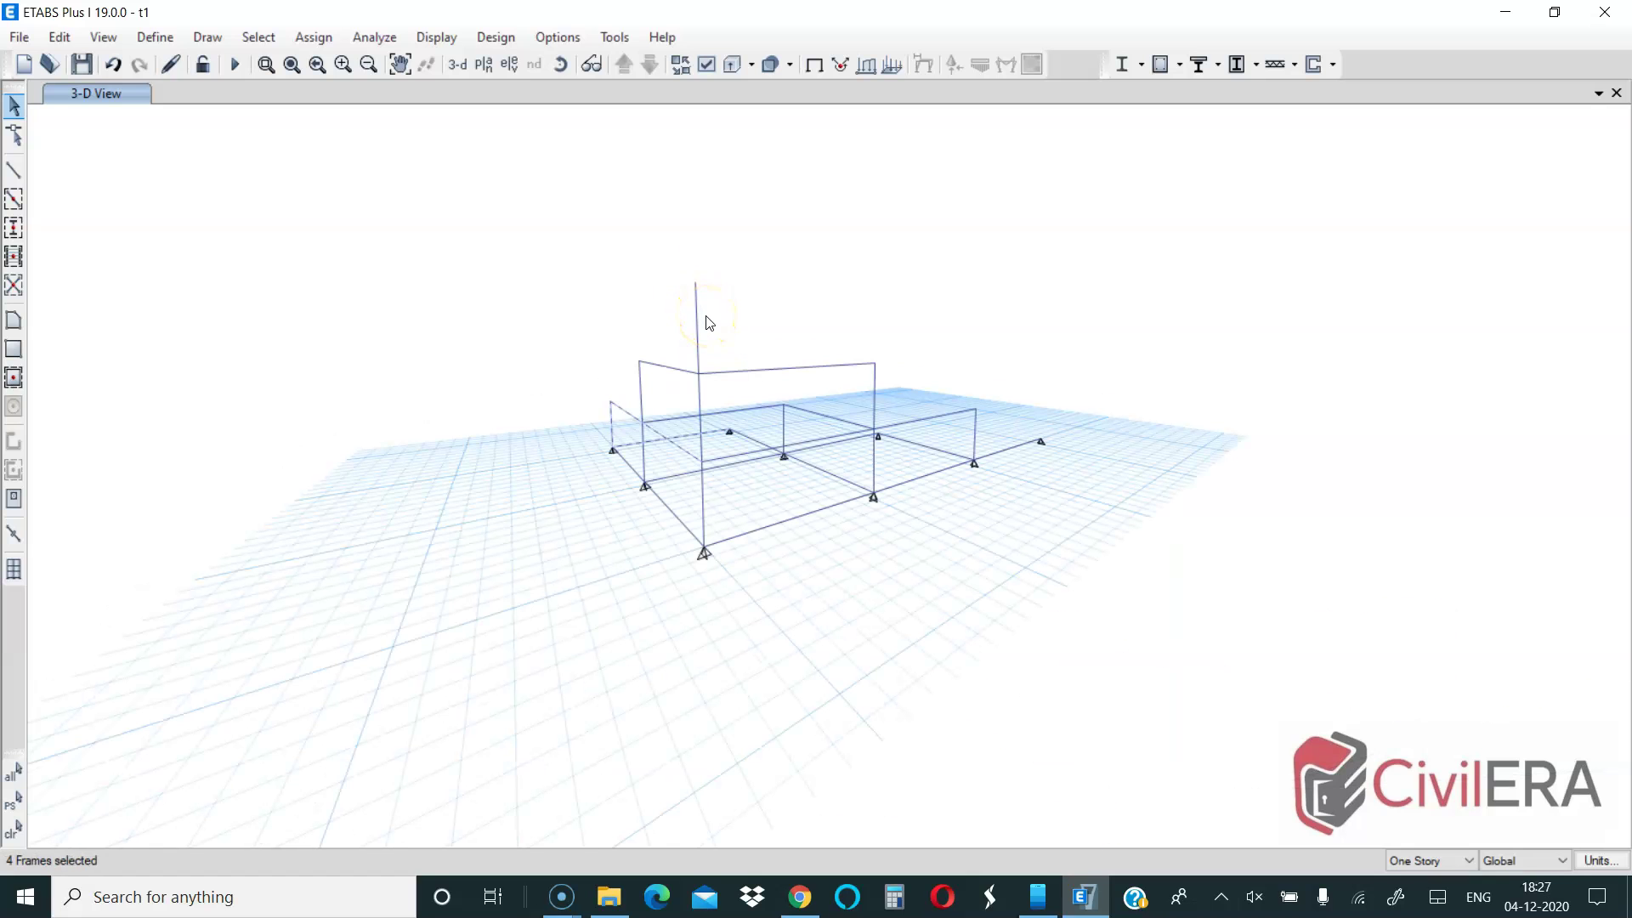
scroll(466, 121, up, 2)
click(103, 36)
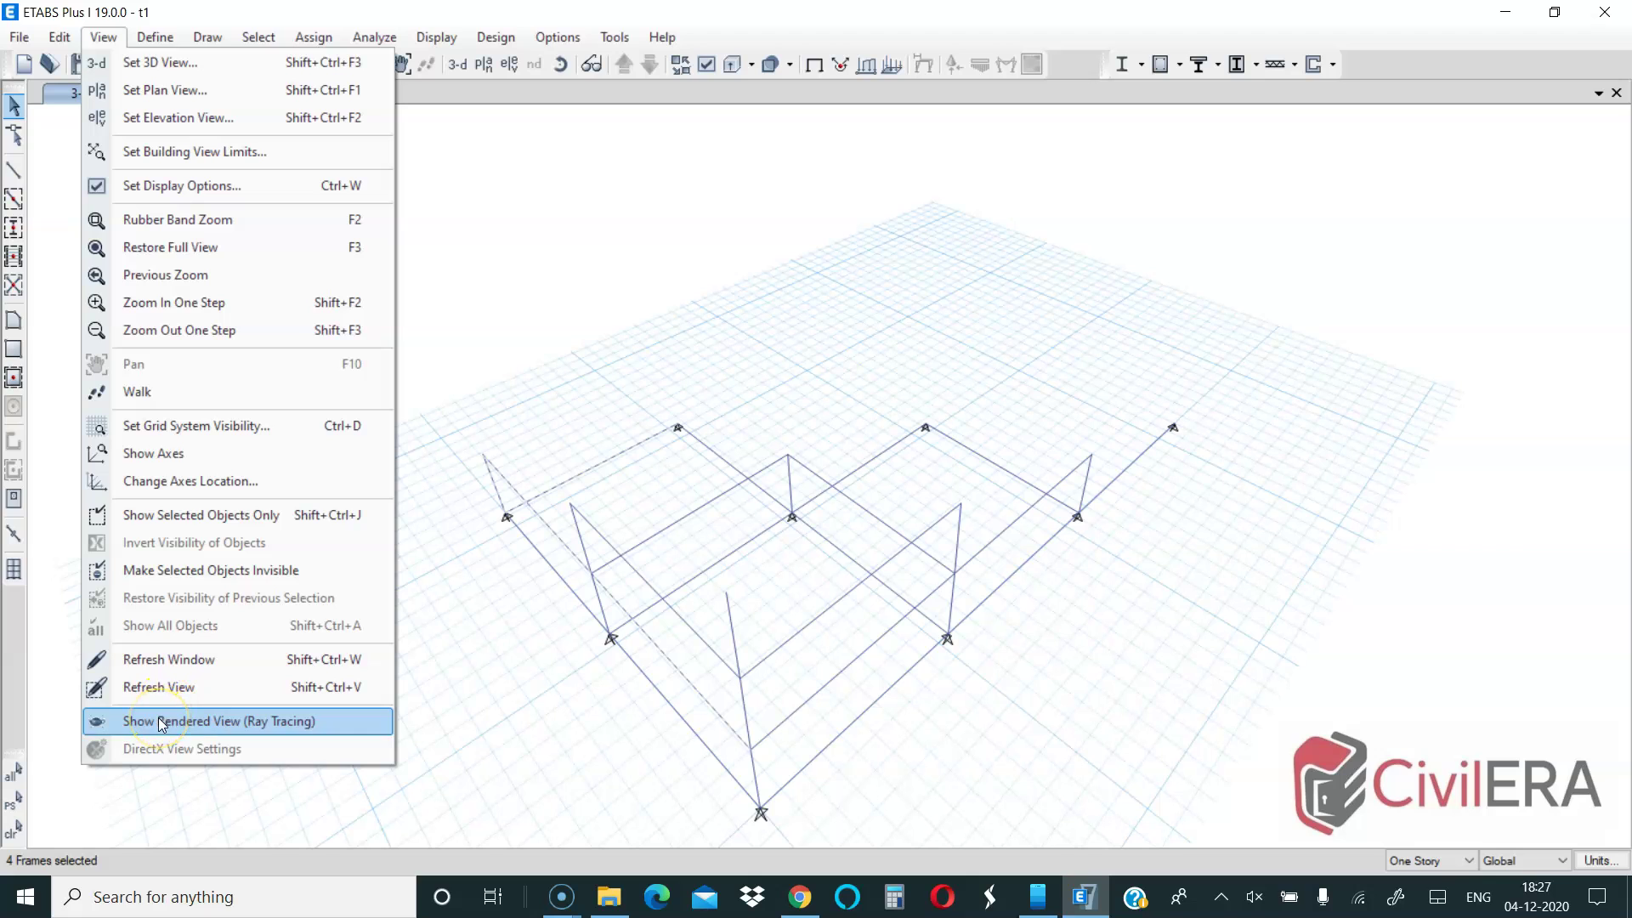
click(161, 723)
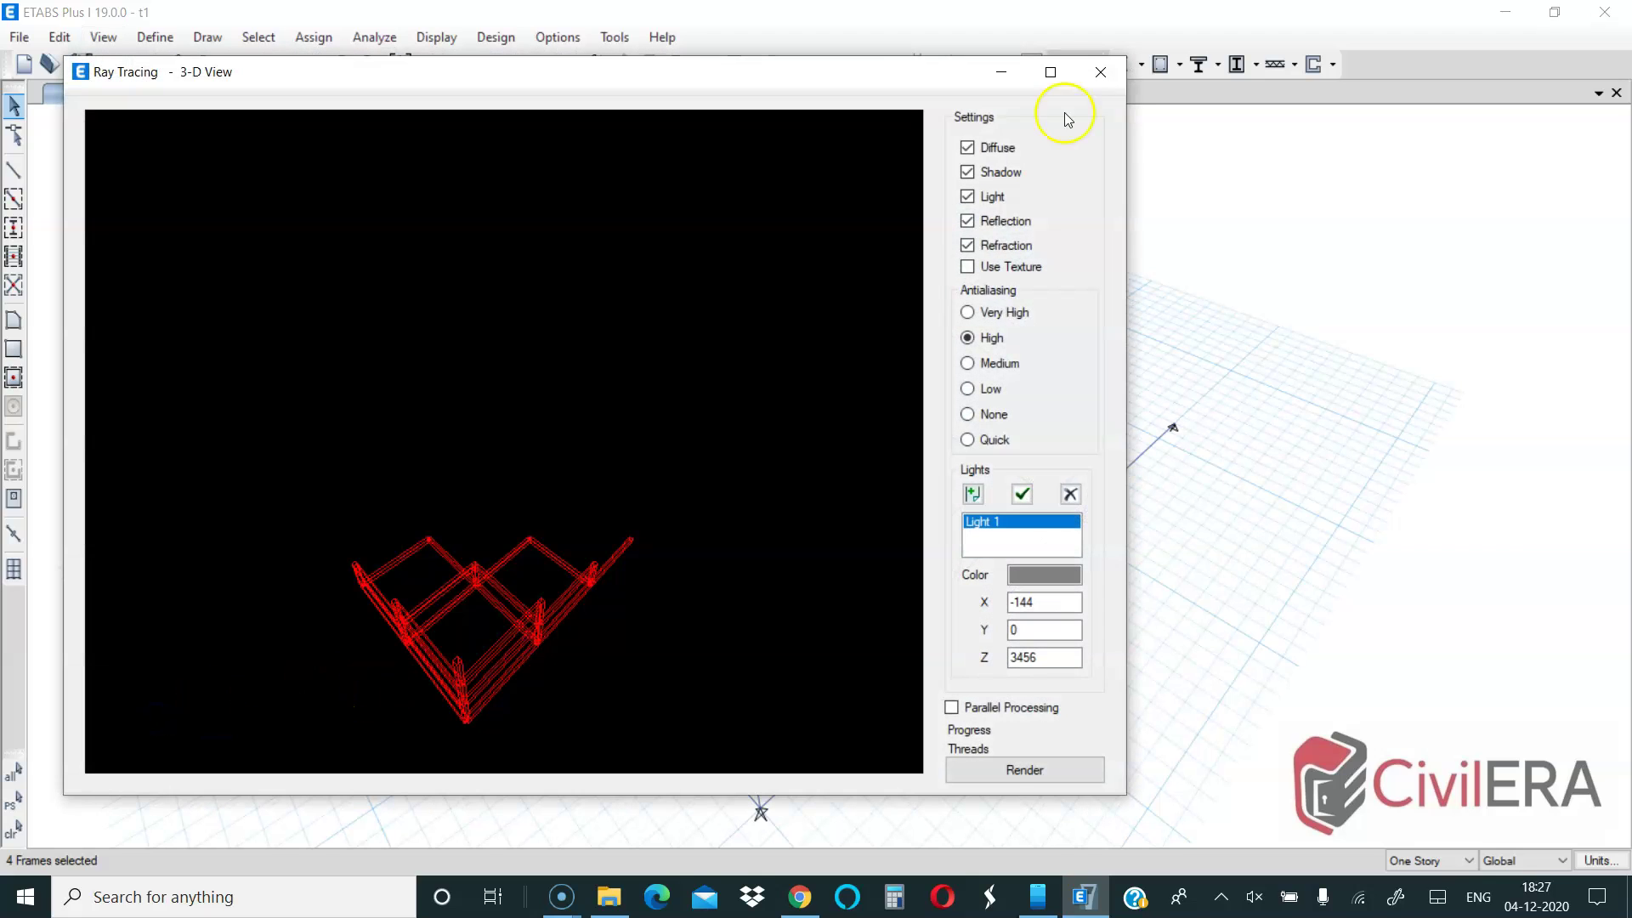
click(1097, 74)
right_click(723, 322)
click(823, 533)
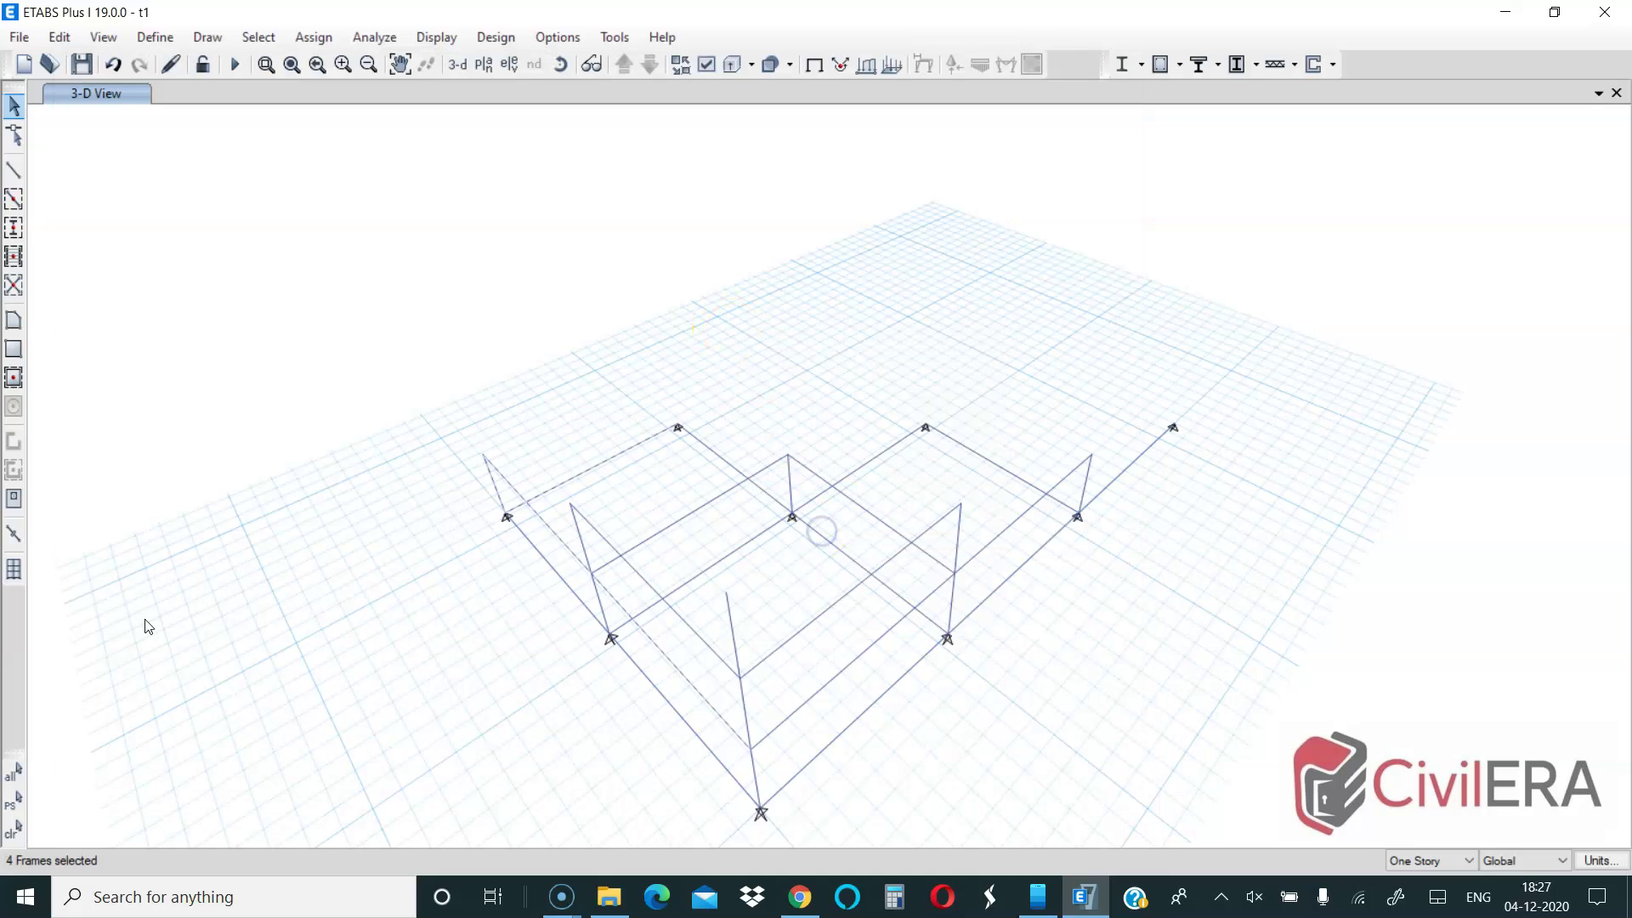
click(154, 626)
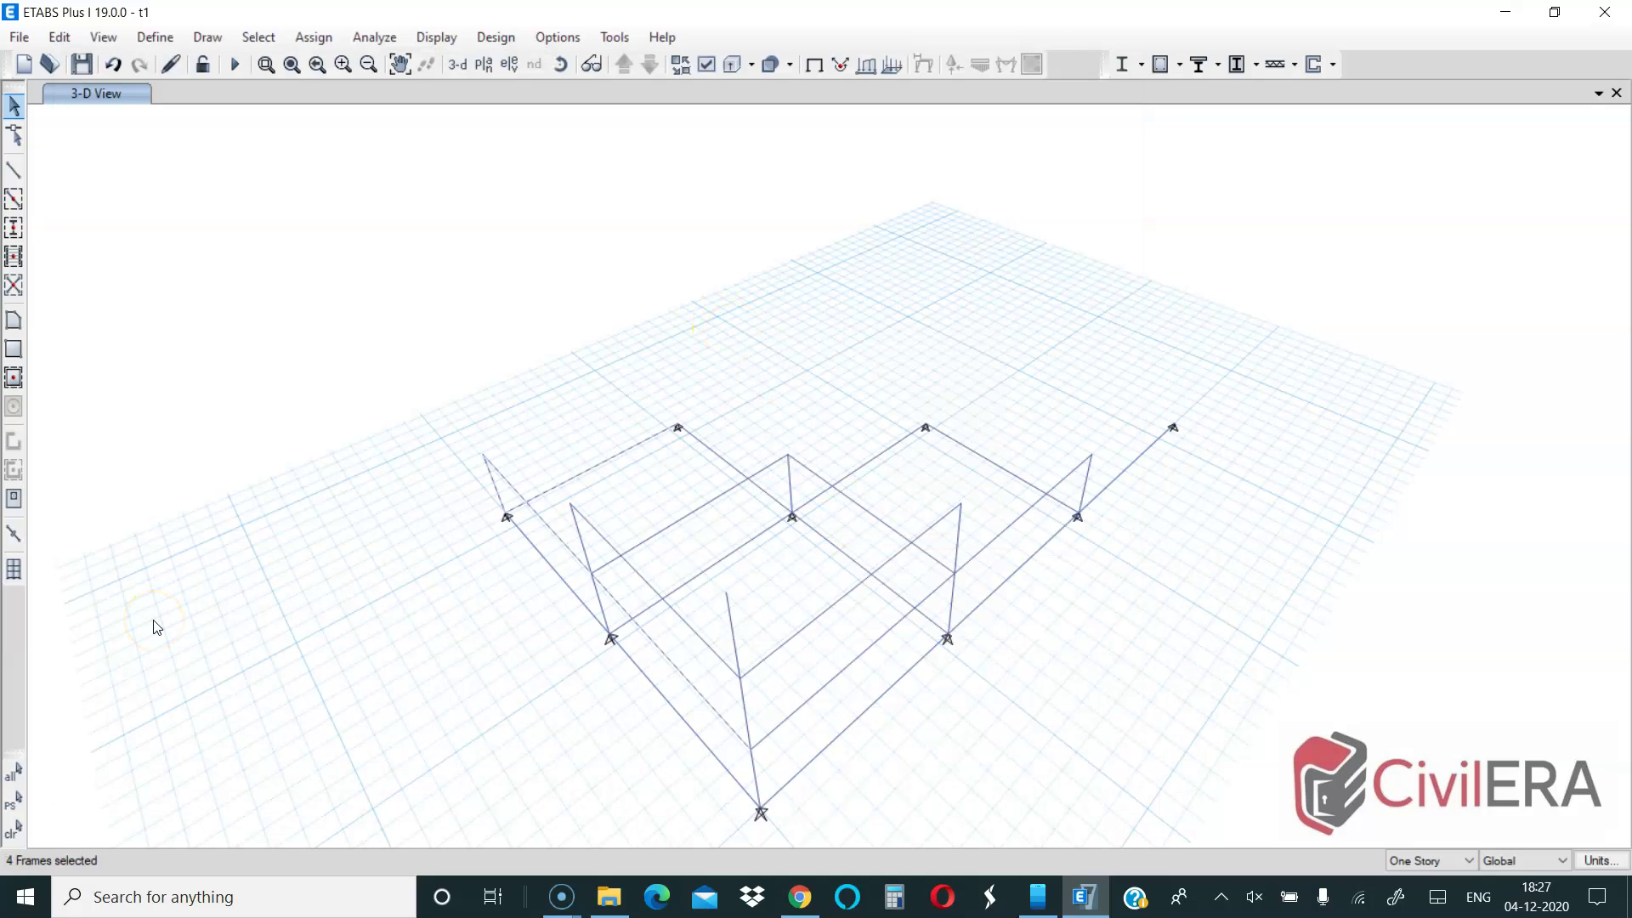